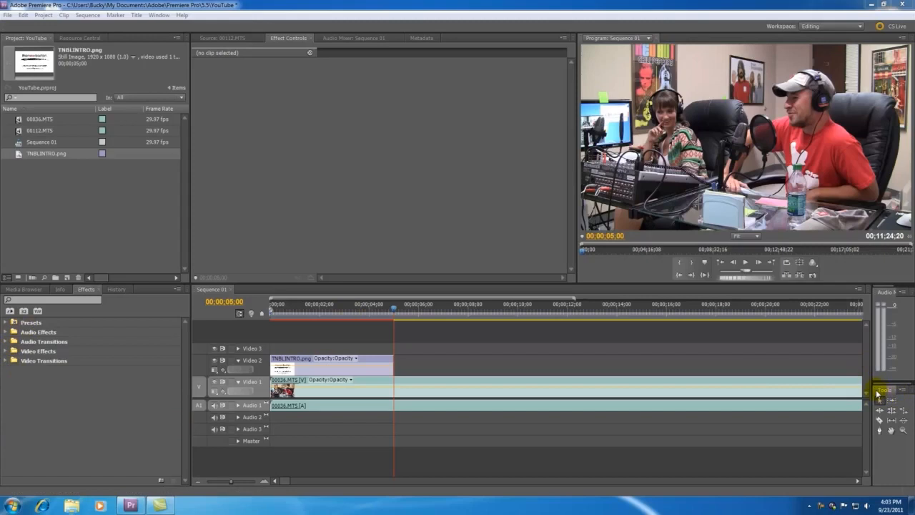
# Step: Dock the Tools panel beside the Effects panel and narrow it to a single column of tools
pyautogui.moveTo(879, 390); pyautogui.dragTo(13, 397)
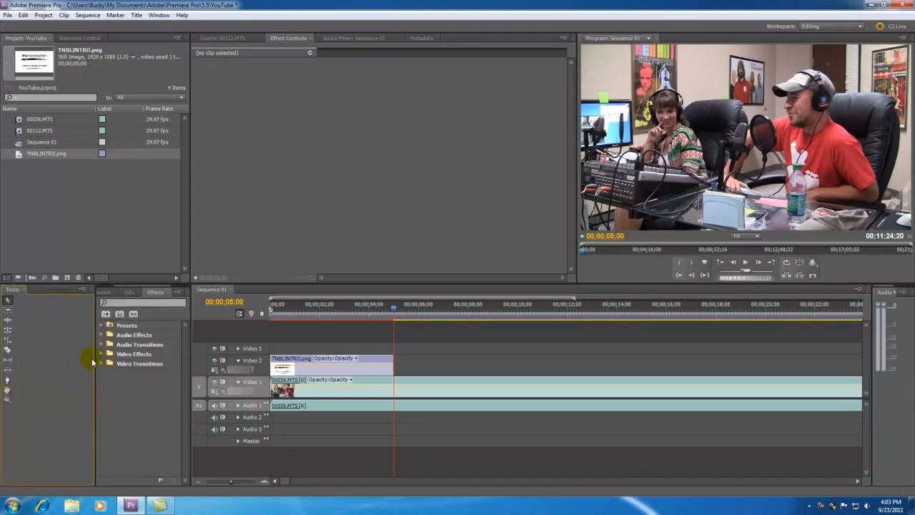
pyautogui.moveTo(95, 358); pyautogui.dragTo(7, 353)
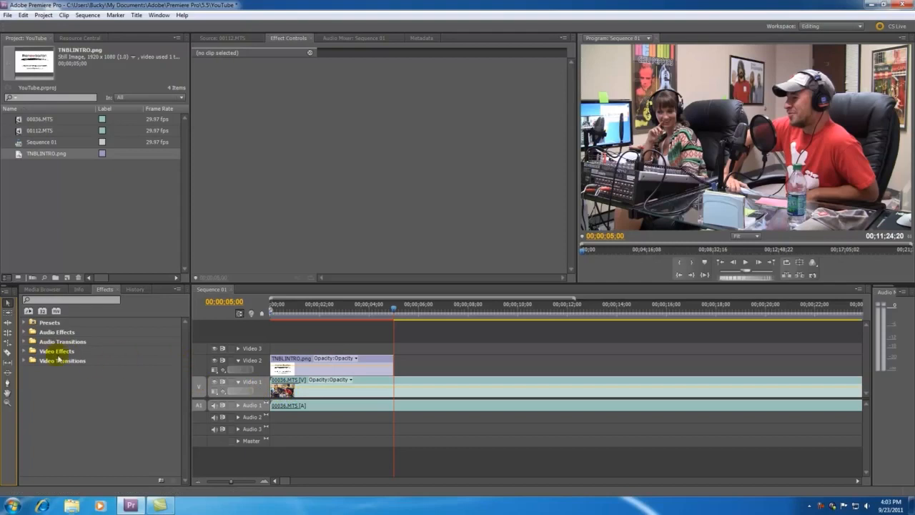
pyautogui.click(8, 352)
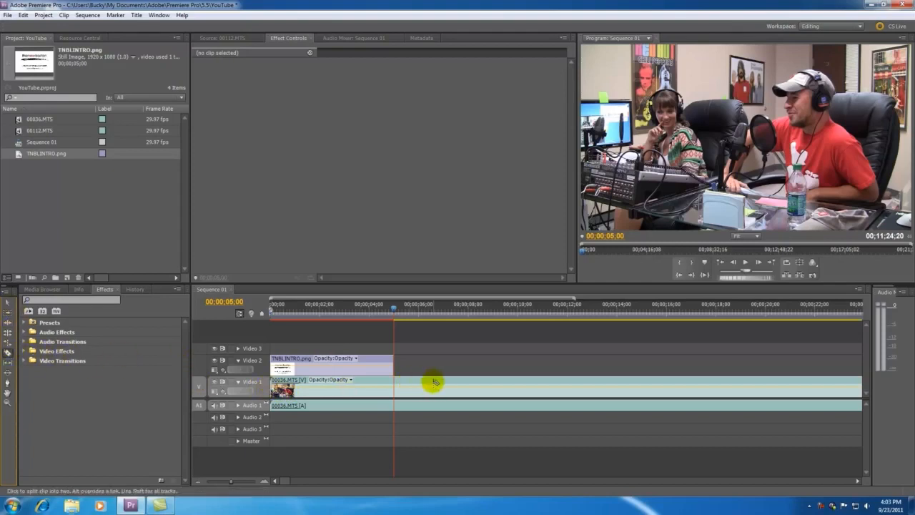
pyautogui.press('v')
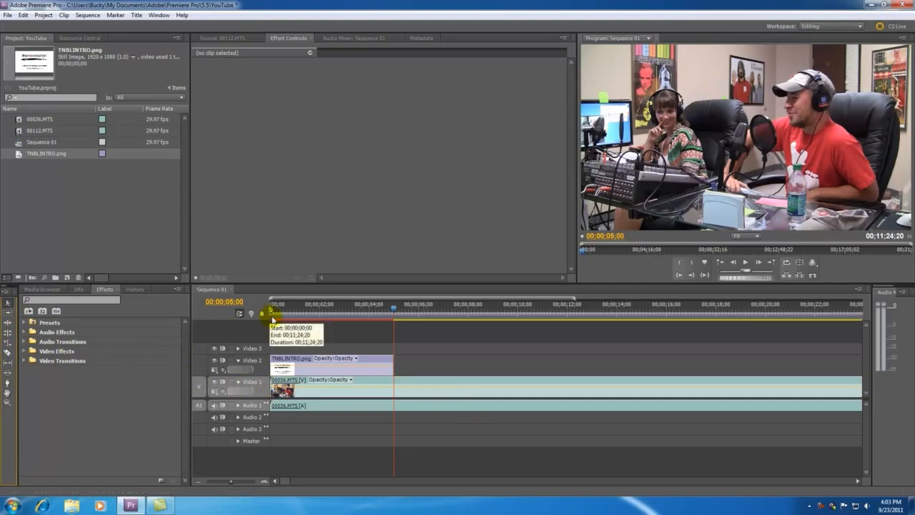
pyautogui.click(7, 305)
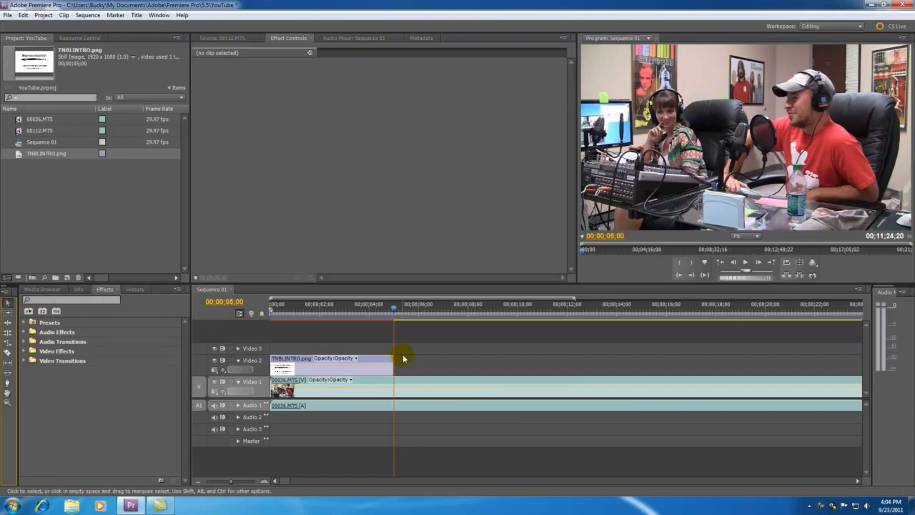
# Step: Keep the TNBLINTRO.png clip at the start of Video 2 and extend its end to about 10 seconds
pyautogui.click(372, 362)
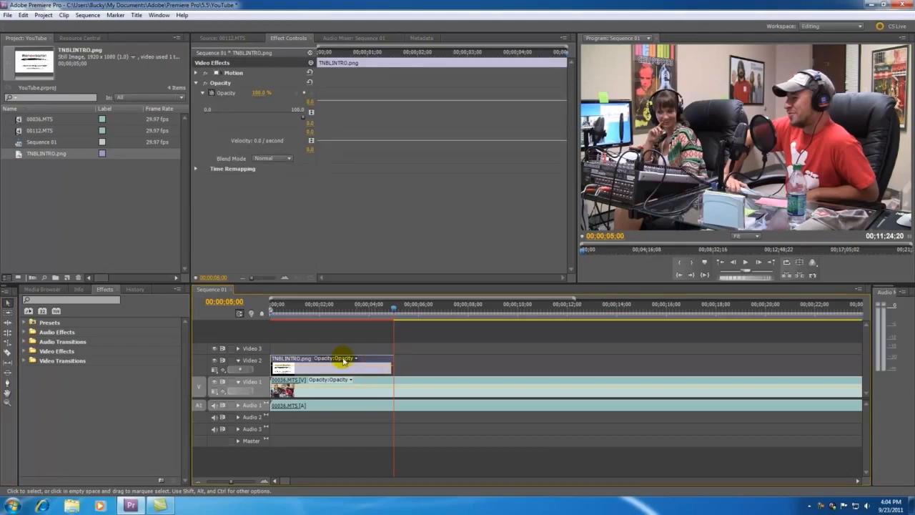
pyautogui.moveTo(292, 362); pyautogui.dragTo(359, 363)
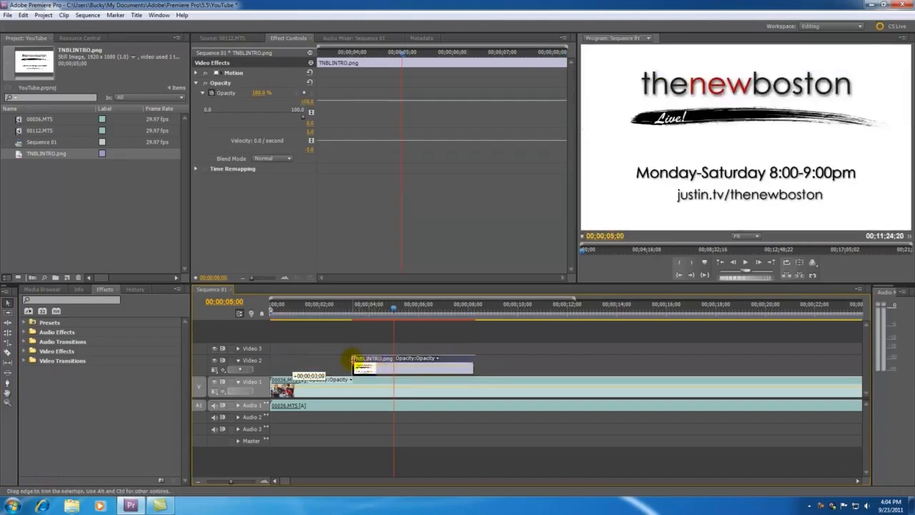
pyautogui.moveTo(364, 361); pyautogui.dragTo(283, 361)
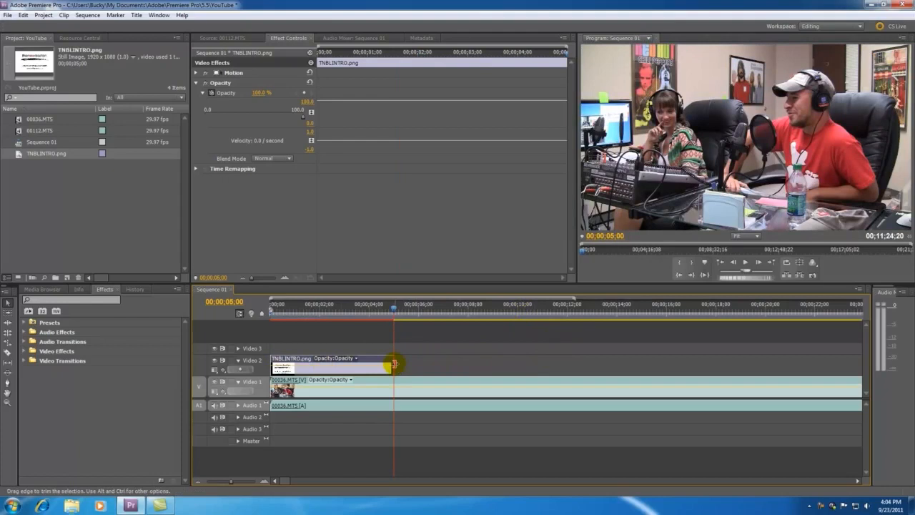
pyautogui.moveTo(394, 365); pyautogui.dragTo(517, 369)
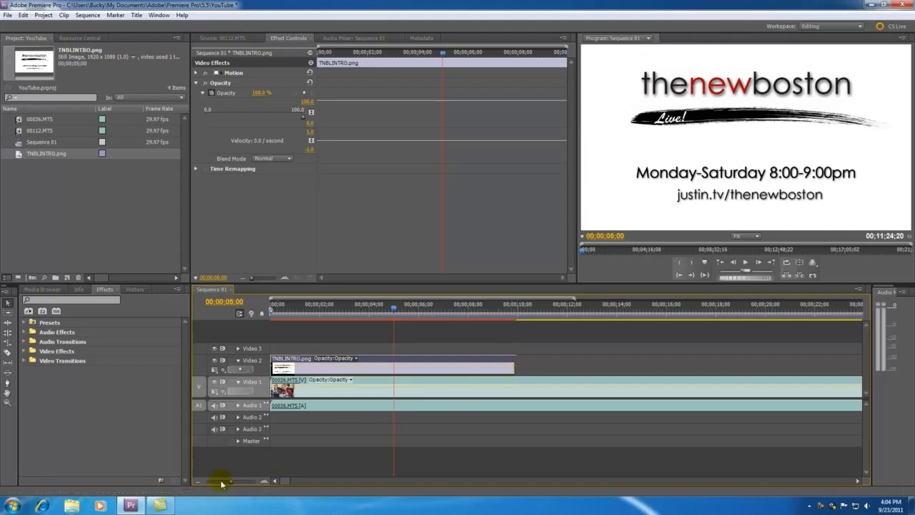
# Step: Try to extend the end of the 00036.MTS clip on Video 1 past its original length
pyautogui.moveTo(231, 484); pyautogui.dragTo(212, 483)
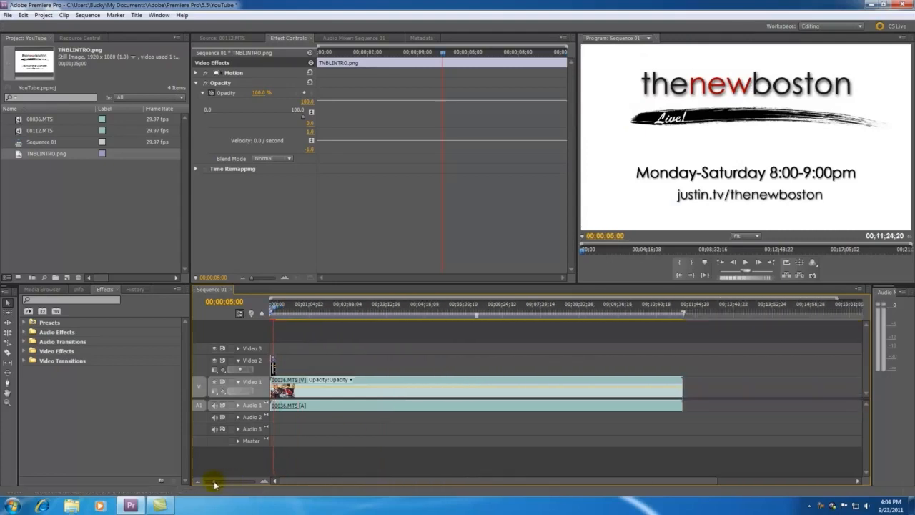
pyautogui.moveTo(681, 384); pyautogui.dragTo(748, 381)
pyautogui.moveTo(674, 310); pyautogui.dragTo(725, 312)
pyautogui.click(706, 313)
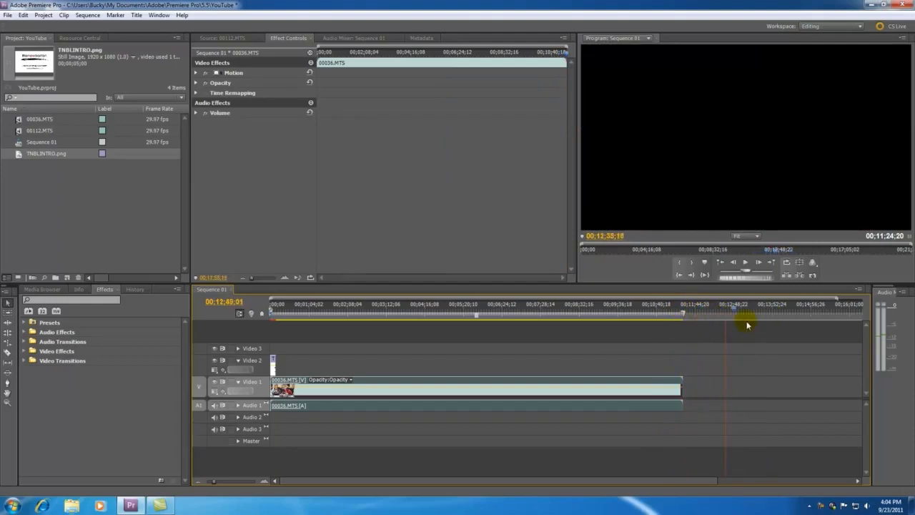
pyautogui.click(509, 334)
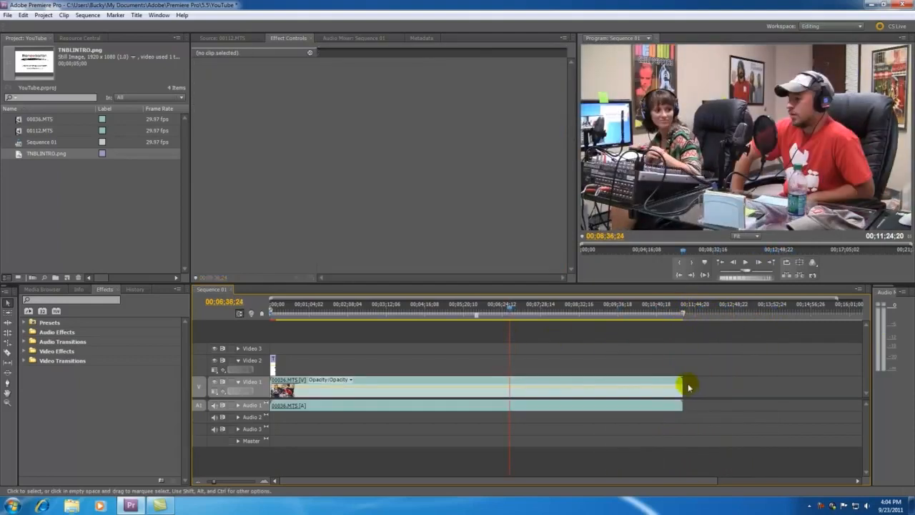
pyautogui.moveTo(679, 381)
pyautogui.mouseDown()
pyautogui.moveTo(509, 388)
pyautogui.moveTo(825, 380)
pyautogui.moveTo(691, 384)
pyautogui.mouseUp()
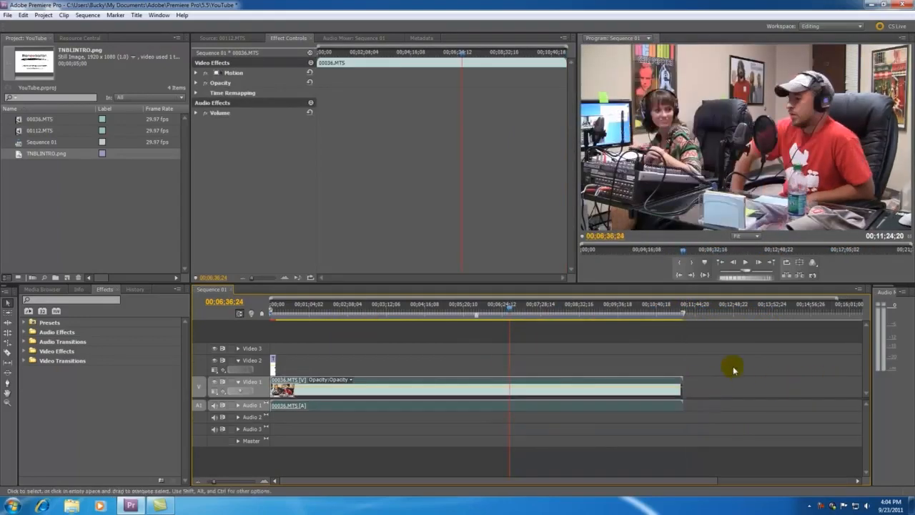
# Step: Deselect the video clip and return the playhead to the start of the sequence
pyautogui.click(578, 334)
pyautogui.moveTo(510, 309); pyautogui.dragTo(225, 333)
pyautogui.moveTo(214, 482); pyautogui.dragTo(230, 482)
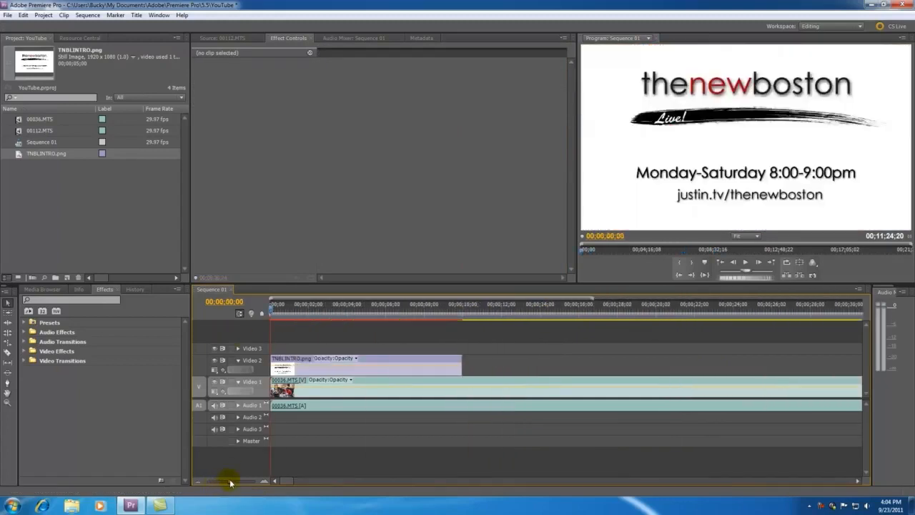
# Step: Move TNBLINTRO.png down to the start of Video 1 and place the full 00036.MTS clip directly after it
pyautogui.click(391, 361)
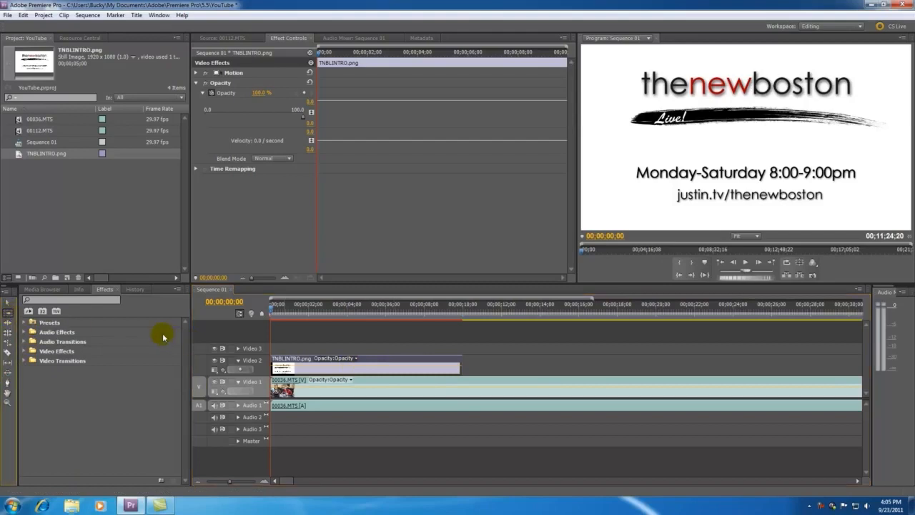
pyautogui.moveTo(382, 379); pyautogui.dragTo(625, 385)
pyautogui.moveTo(394, 356); pyautogui.dragTo(398, 384)
pyautogui.moveTo(531, 382); pyautogui.dragTo(477, 382)
pyautogui.click(415, 343)
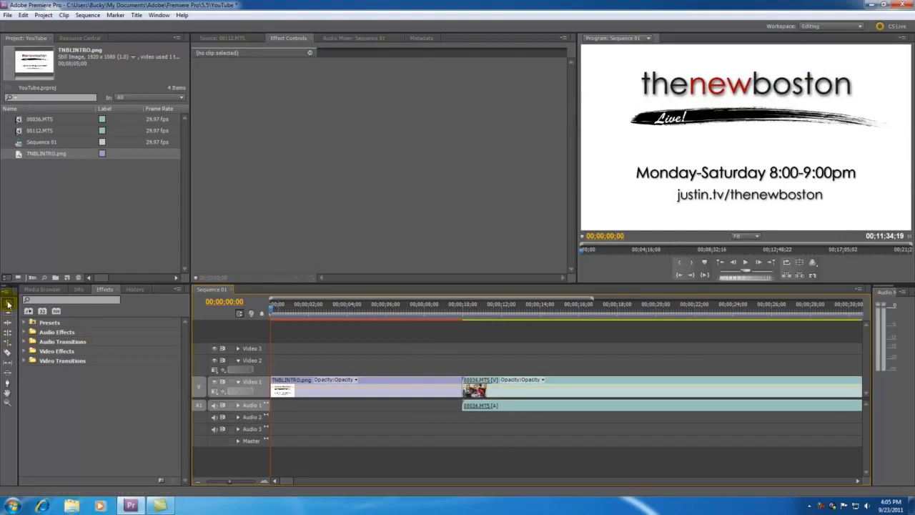
# Step: Select the two clips on Video 1 one at a time with the Selection tool and clear the selection
pyautogui.click(586, 384)
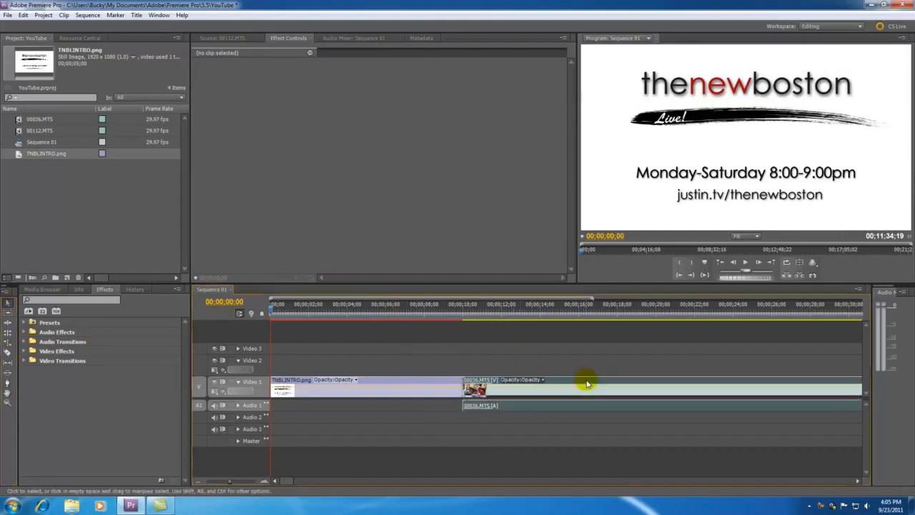
pyautogui.click(423, 376)
pyautogui.click(574, 384)
pyautogui.click(415, 333)
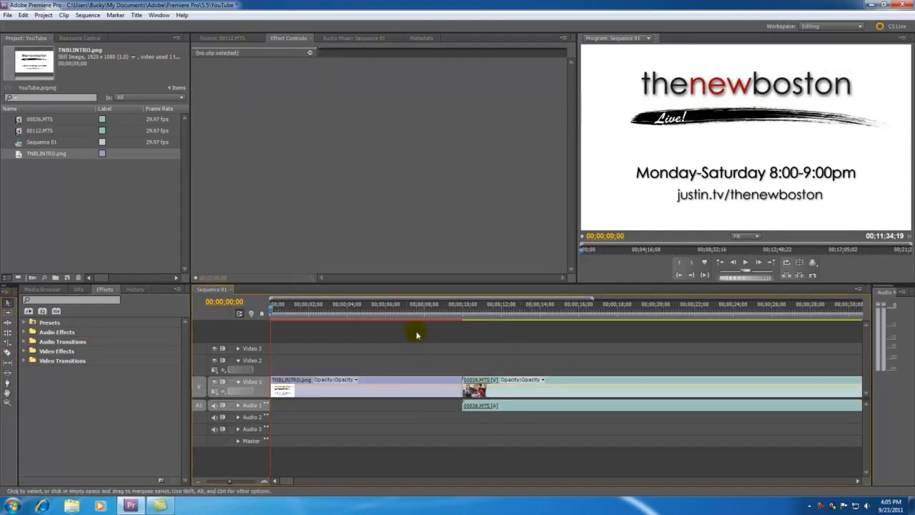
# Step: Select all clips on Video 1 from the intro onward with the Track Select tool and clear the selection
pyautogui.click(8, 314)
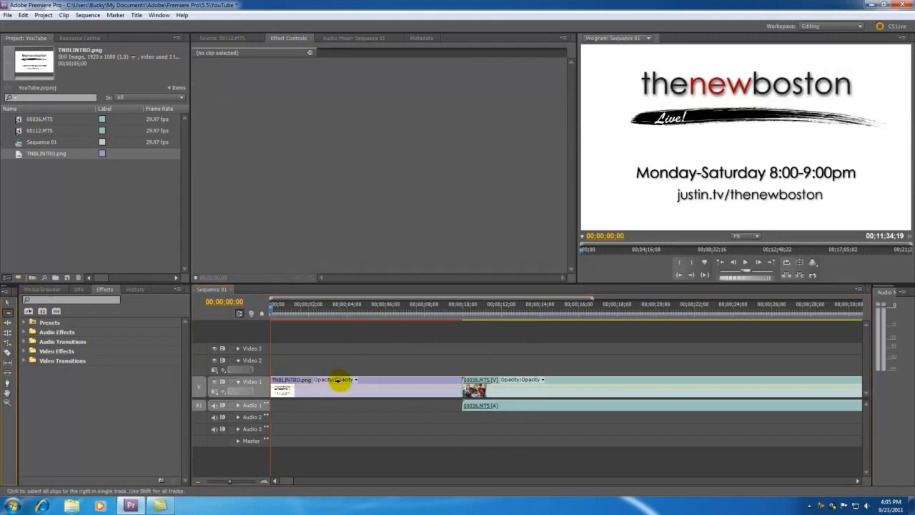
pyautogui.click(386, 381)
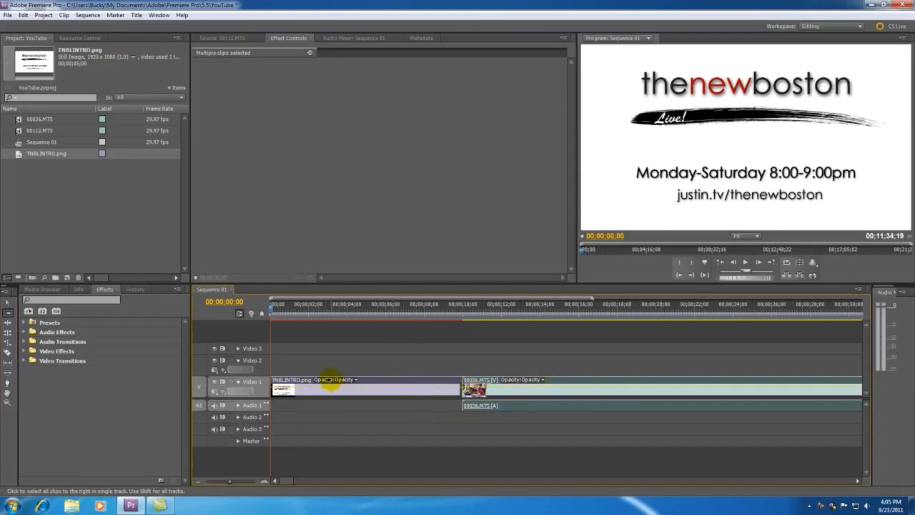
pyautogui.click(388, 368)
pyautogui.click(392, 380)
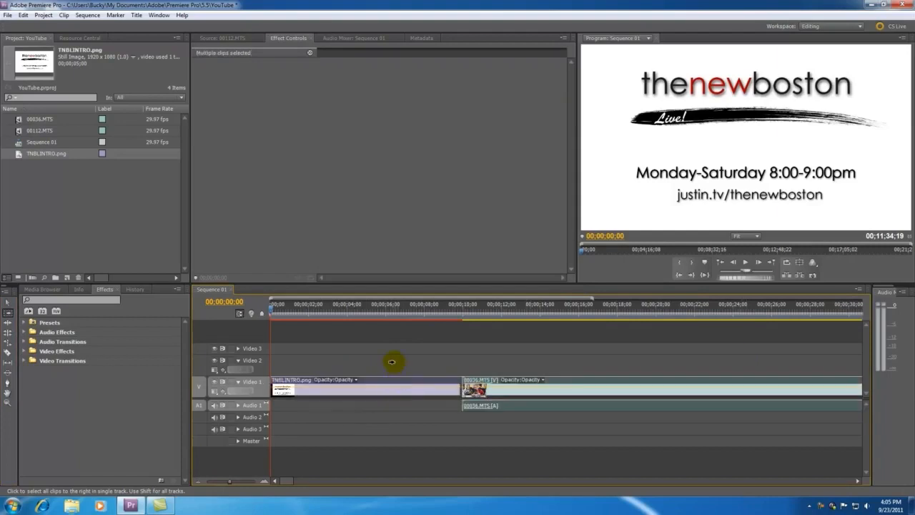
pyautogui.click(349, 363)
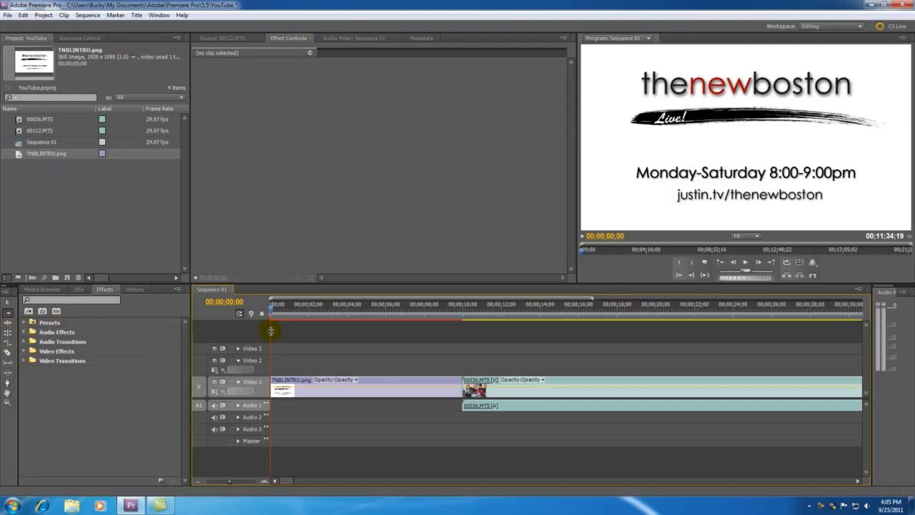
# Step: Put 00036.MTS back at the sequence start beneath the intro and shorten it to about 10 seconds by cutting it and deleting the remainder
pyautogui.click(7, 301)
pyautogui.moveTo(450, 382); pyautogui.dragTo(263, 385)
pyautogui.press('c')
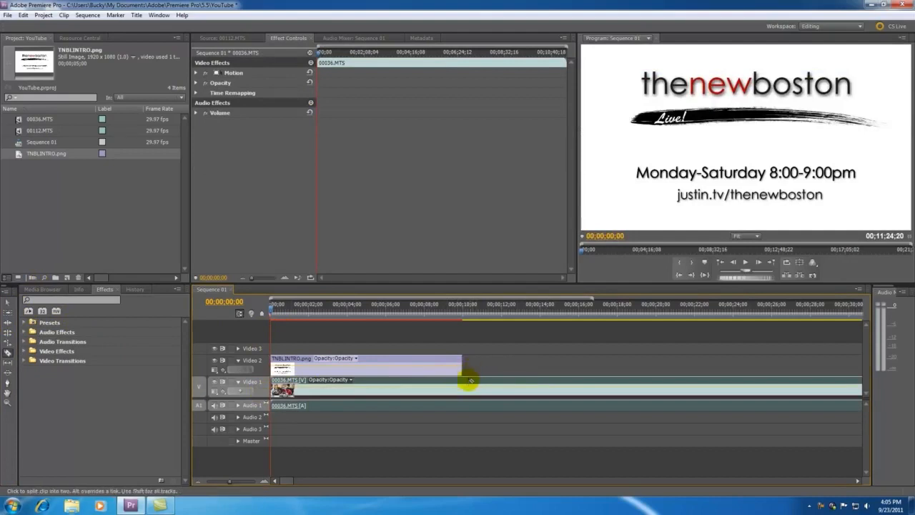
pyautogui.click(462, 379)
pyautogui.press('v')
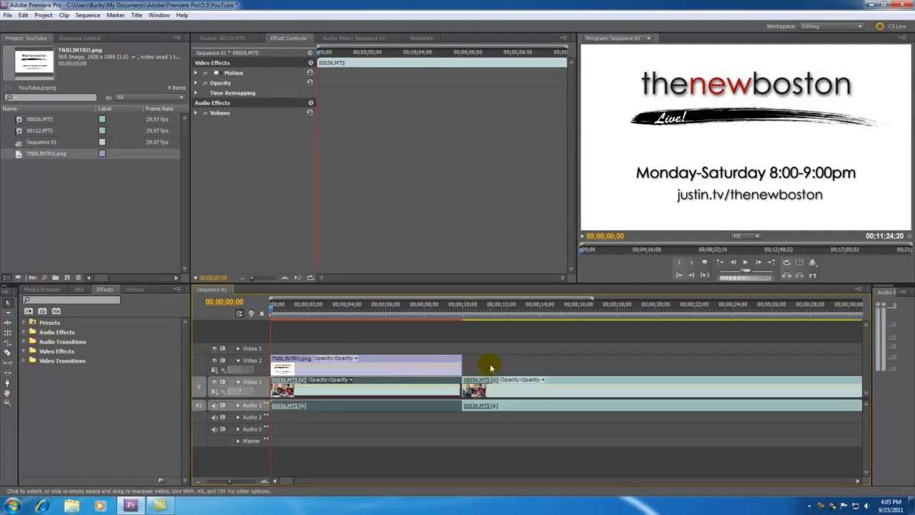
pyautogui.click(547, 402)
pyautogui.press('Delete')
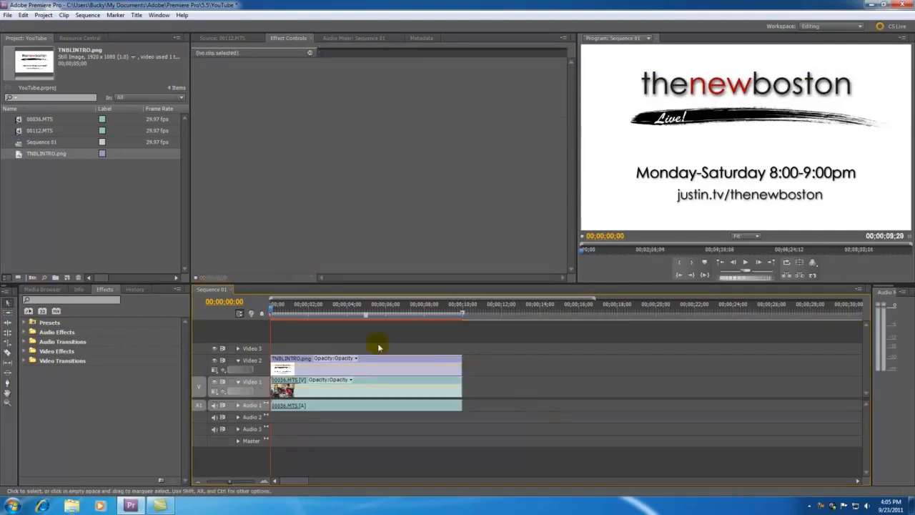
# Step: Arrange TNBLINTRO.png and the shortened 00036.MTS clip back to back on Video 1, and move the playhead to 00;00;05;17
pyautogui.moveTo(407, 384); pyautogui.dragTo(608, 379)
pyautogui.moveTo(461, 367); pyautogui.dragTo(479, 386)
pyautogui.moveTo(420, 316); pyautogui.dragTo(378, 345)
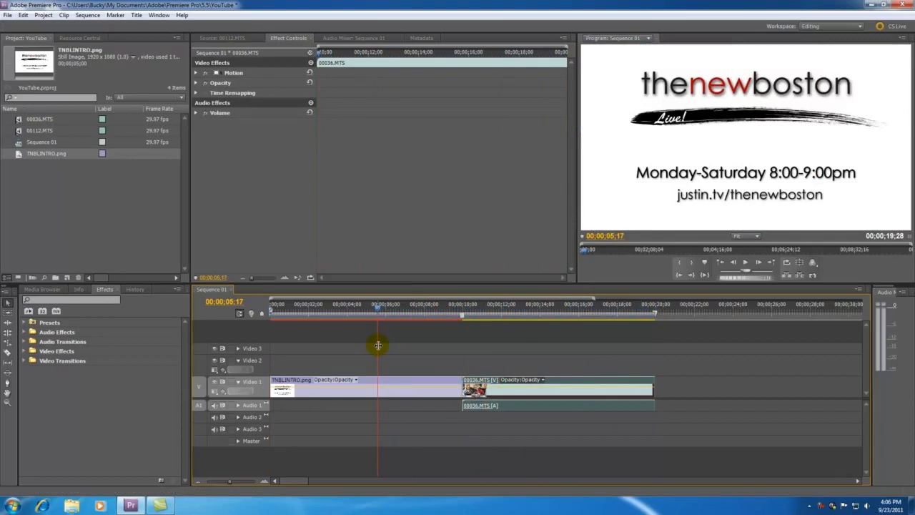
# Step: Try a ripple edit that trims the end of TNBLINTRO.png back to the playhead at 00;00;05;01
pyautogui.click(8, 324)
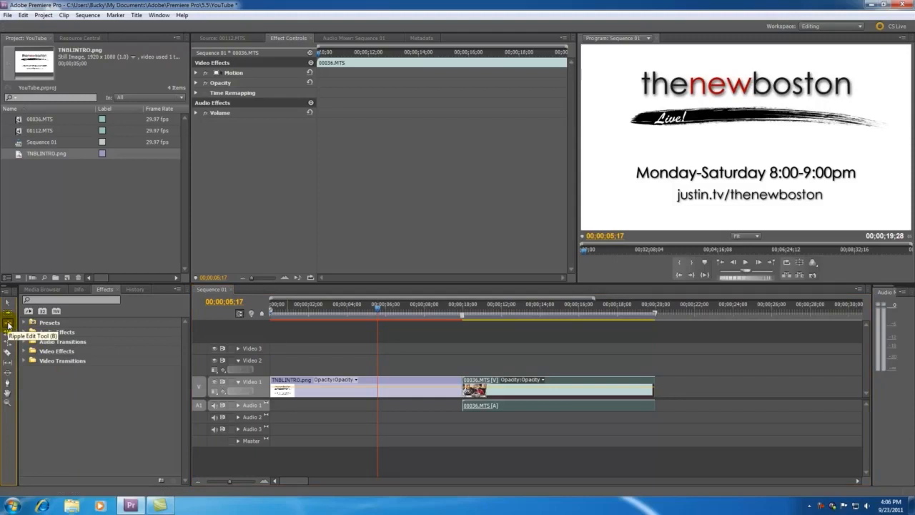
pyautogui.click(9, 324)
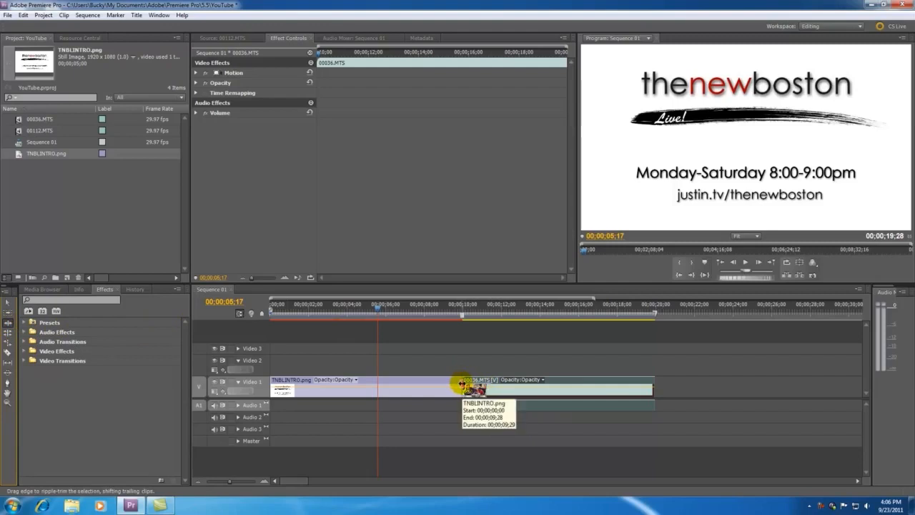
pyautogui.moveTo(373, 308); pyautogui.dragTo(367, 307)
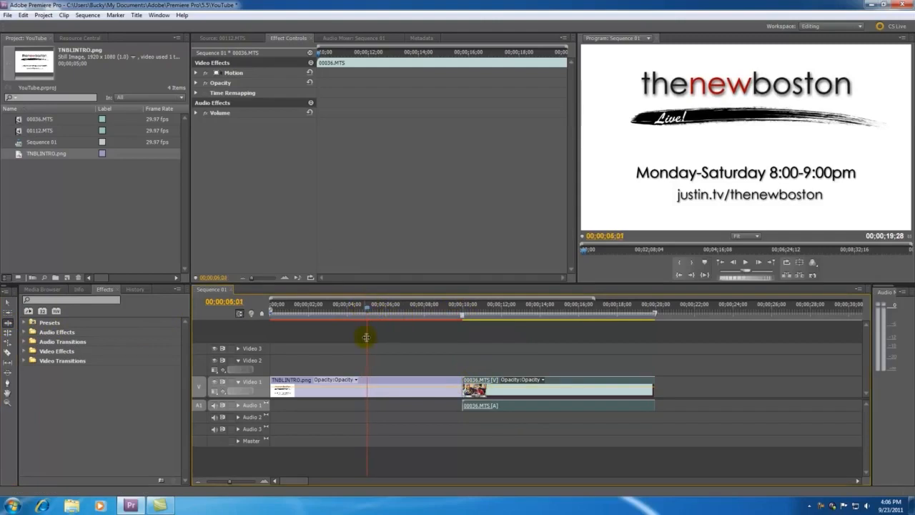
pyautogui.moveTo(461, 384); pyautogui.dragTo(450, 384)
pyautogui.moveTo(429, 384); pyautogui.dragTo(366, 389)
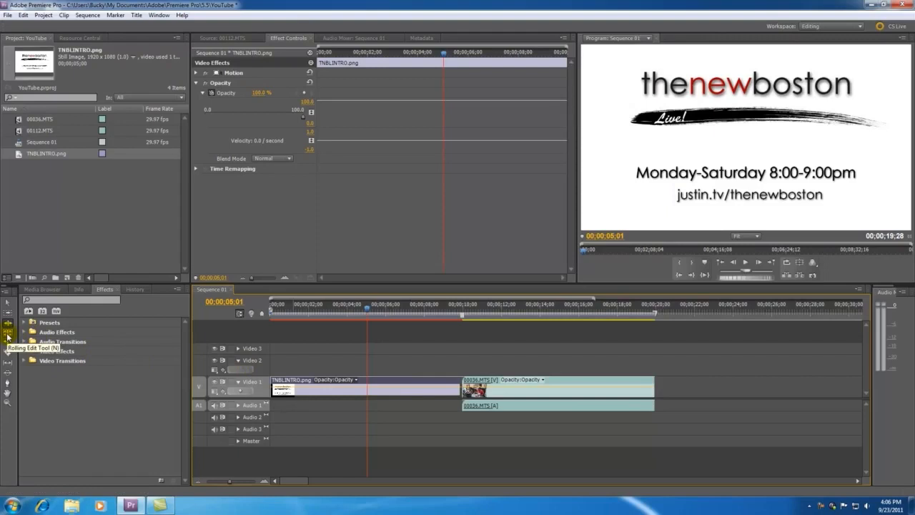
# Step: Roll the edit point between TNBLINTRO.png and 00036.MTS to about 15 seconds, and undo the rolling edit
pyautogui.click(8, 333)
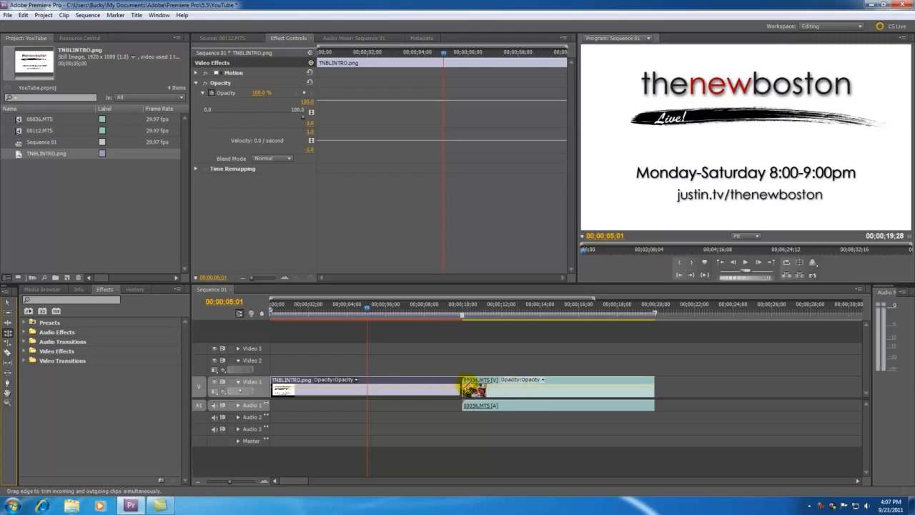
pyautogui.moveTo(461, 386); pyautogui.dragTo(558, 387)
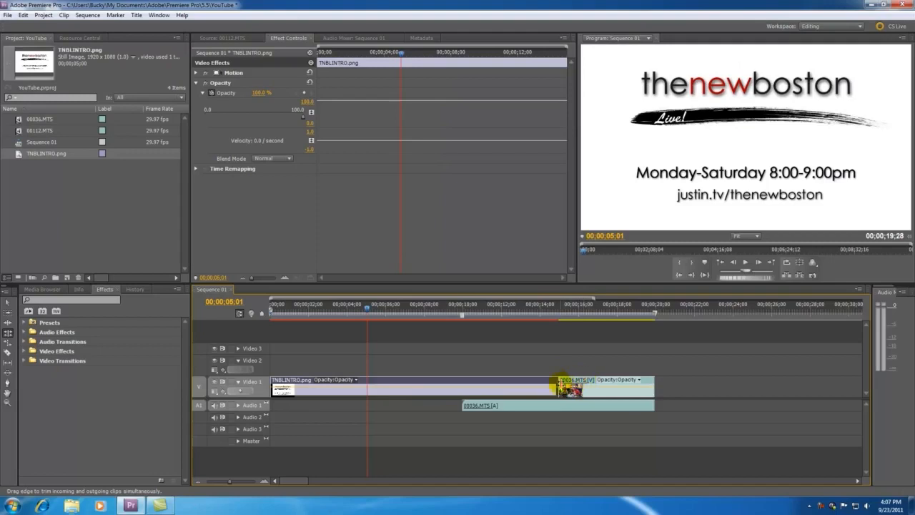
pyautogui.click(7, 333)
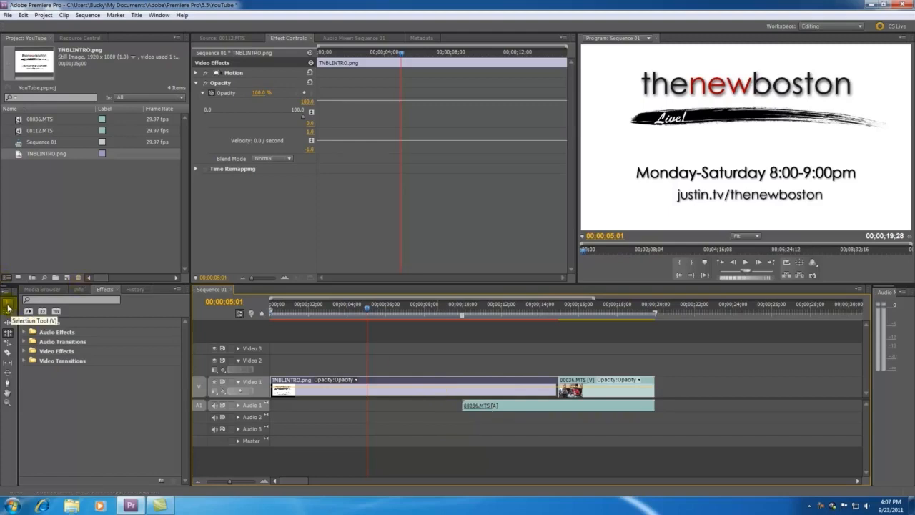
pyautogui.hotkey('ctrl', 'z')
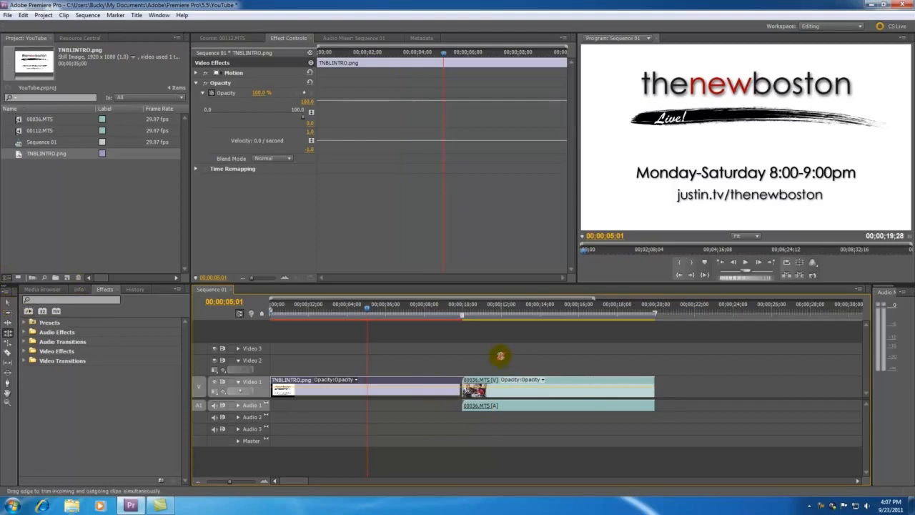
# Step: Move TNBLINTRO.png up to Video 2 and place 00036.MTS beneath it at the sequence start on Video 1
pyautogui.click(8, 353)
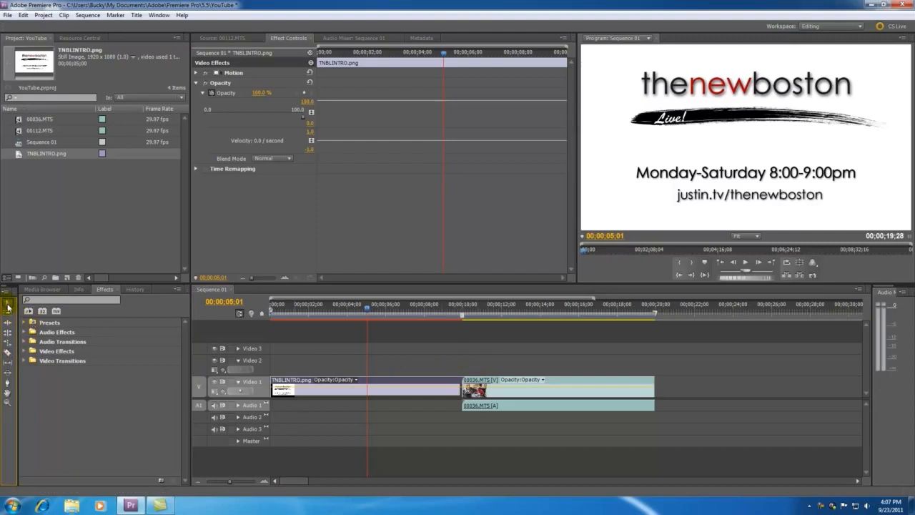
pyautogui.click(8, 306)
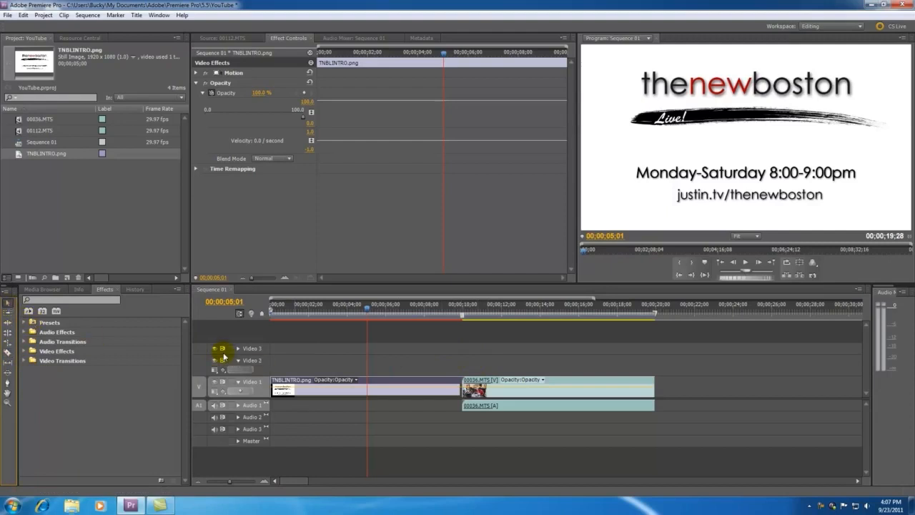
pyautogui.click(409, 356)
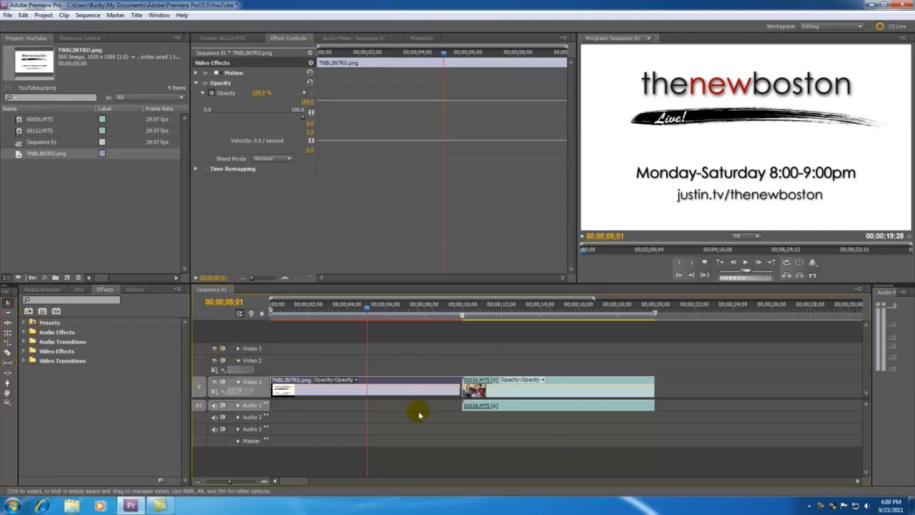
pyautogui.moveTo(415, 380); pyautogui.dragTo(414, 366)
pyautogui.moveTo(470, 381); pyautogui.dragTo(278, 396)
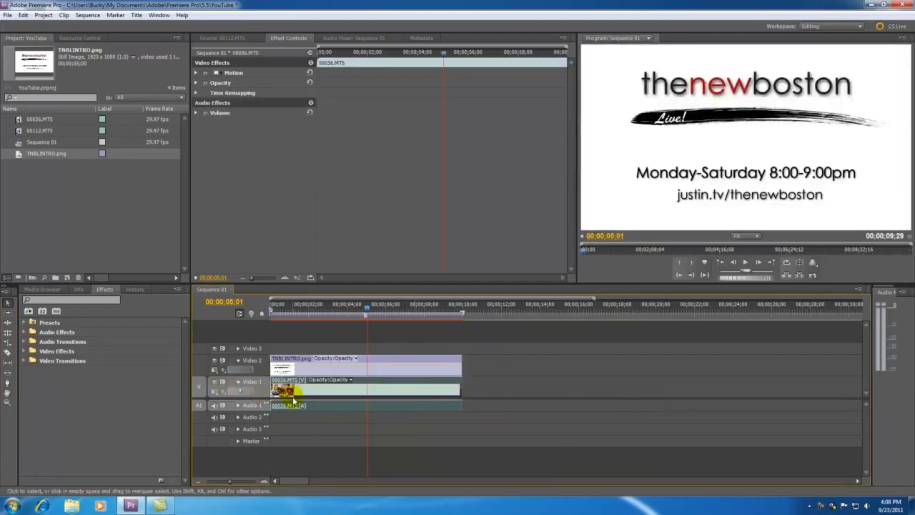
# Step: Activate the Rate Stretch tool, move the playhead to 00;00;07;22, and hide the Video 2 track
pyautogui.click(7, 343)
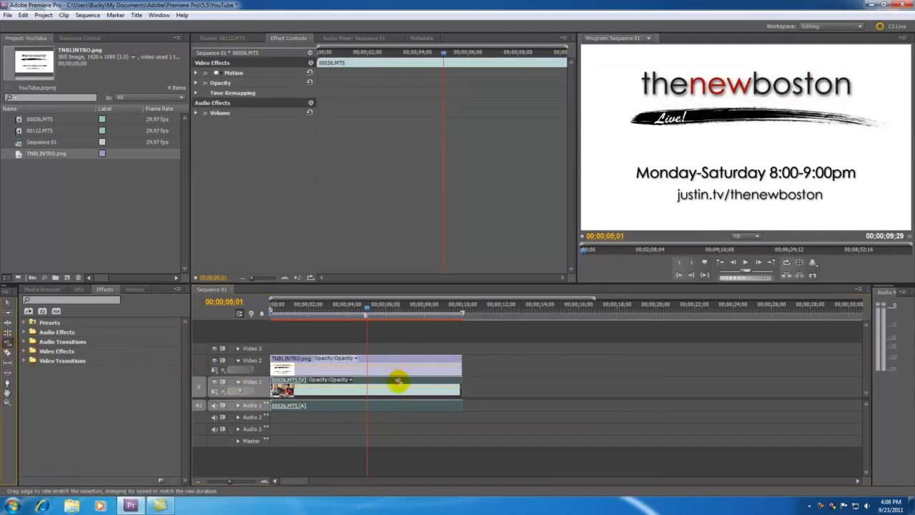
pyautogui.click(420, 307)
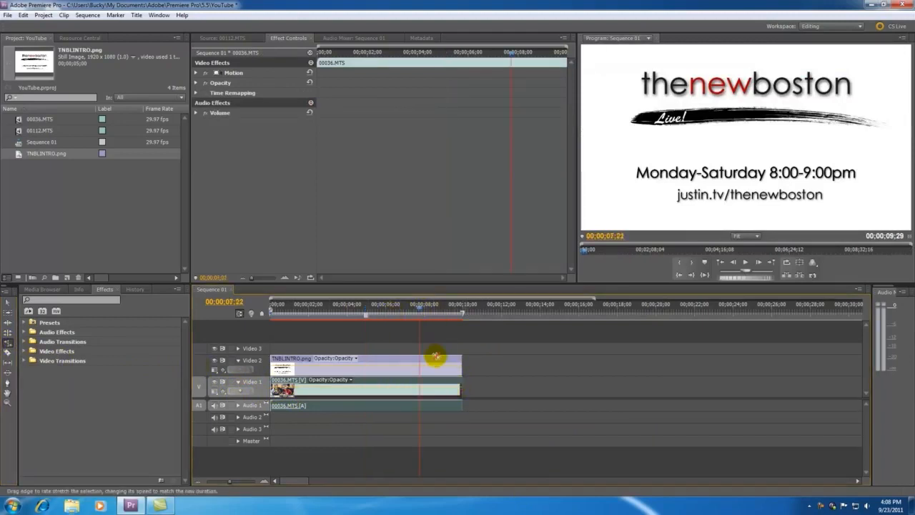
pyautogui.click(436, 360)
pyautogui.click(216, 361)
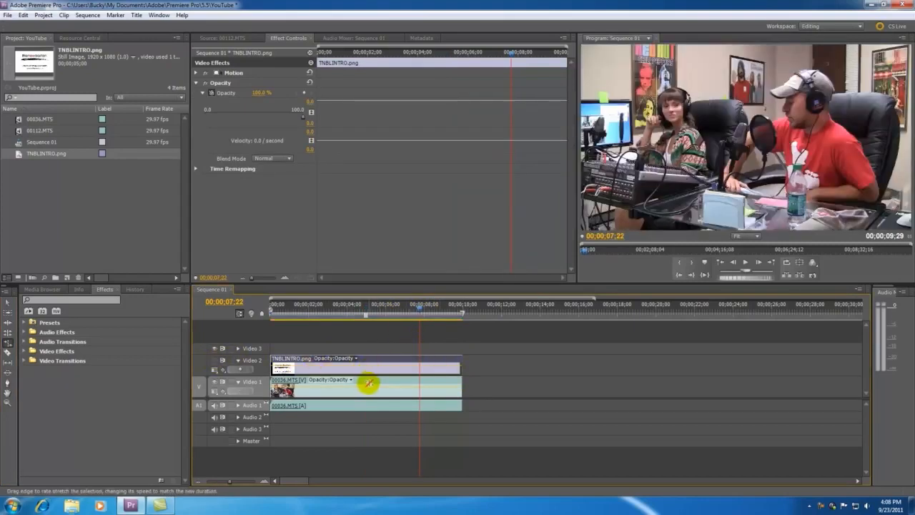
# Step: Preview 00036.MTS at its original speed from the sequence start to the end of the clip
pyautogui.click(271, 309)
pyautogui.moveTo(265, 314); pyautogui.dragTo(461, 326)
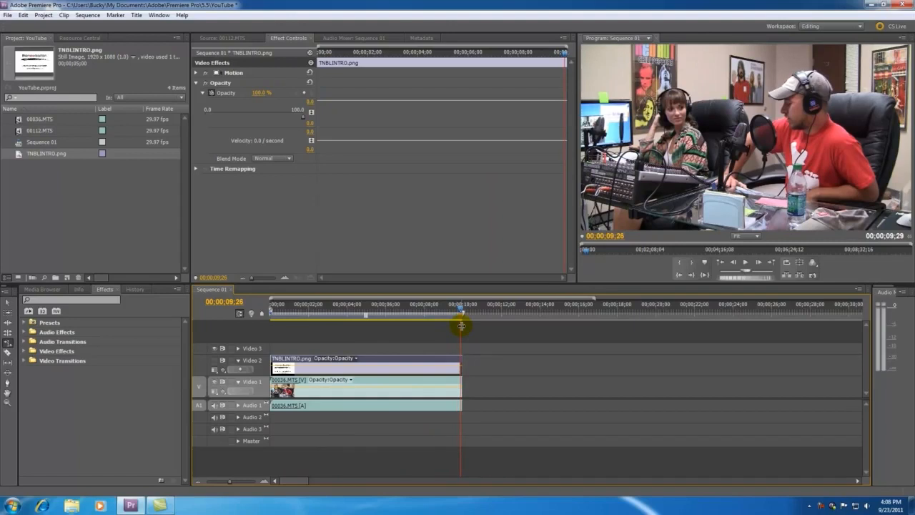
pyautogui.click(273, 309)
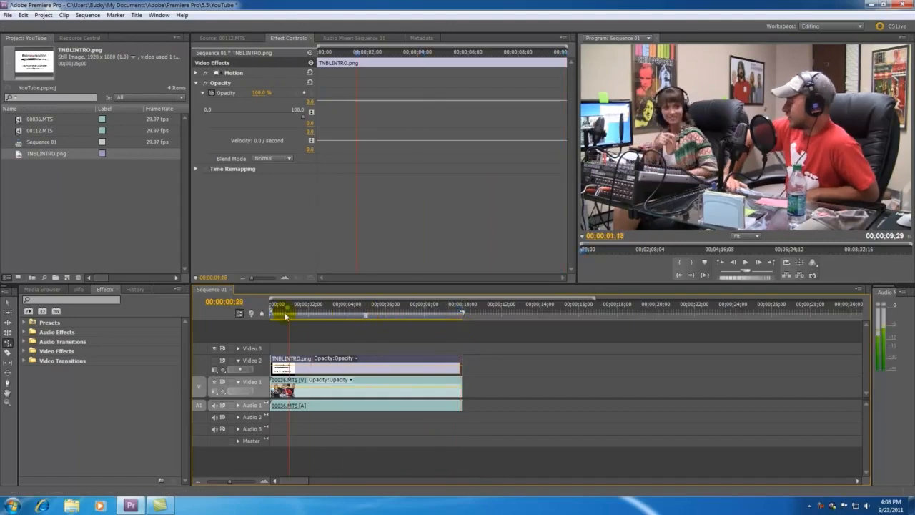
pyautogui.moveTo(276, 315); pyautogui.dragTo(462, 315)
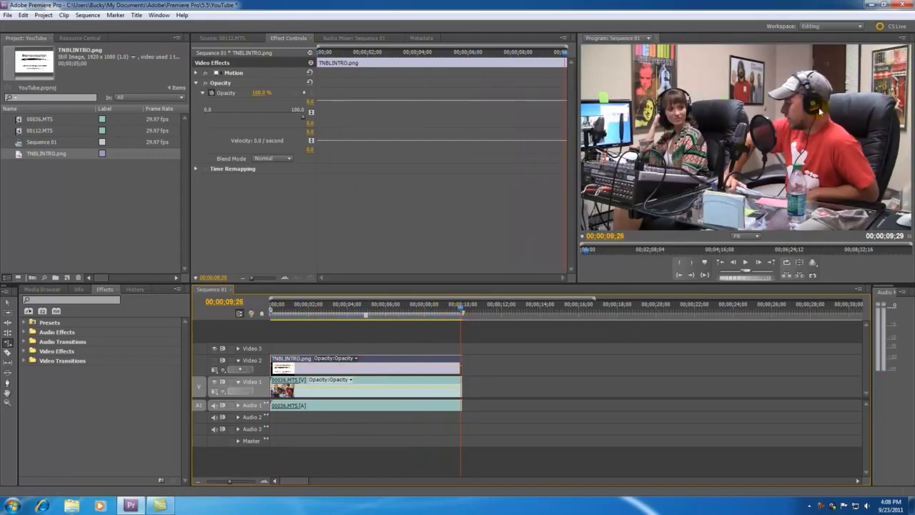
pyautogui.moveTo(461, 315)
pyautogui.mouseDown()
pyautogui.moveTo(264, 318)
pyautogui.moveTo(465, 307)
pyautogui.moveTo(457, 305)
pyautogui.mouseUp()
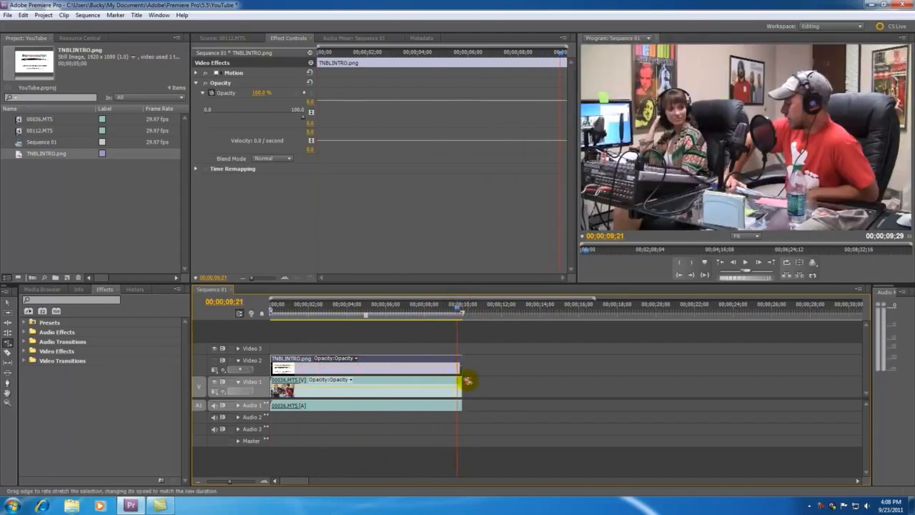
# Step: Rate-stretch 00036.MTS to about 20 seconds, at 49.75% speed, and play the slowed clip from the start
pyautogui.moveTo(461, 384); pyautogui.dragTo(655, 401)
pyautogui.moveTo(458, 312); pyautogui.dragTo(241, 317)
pyautogui.press('space')
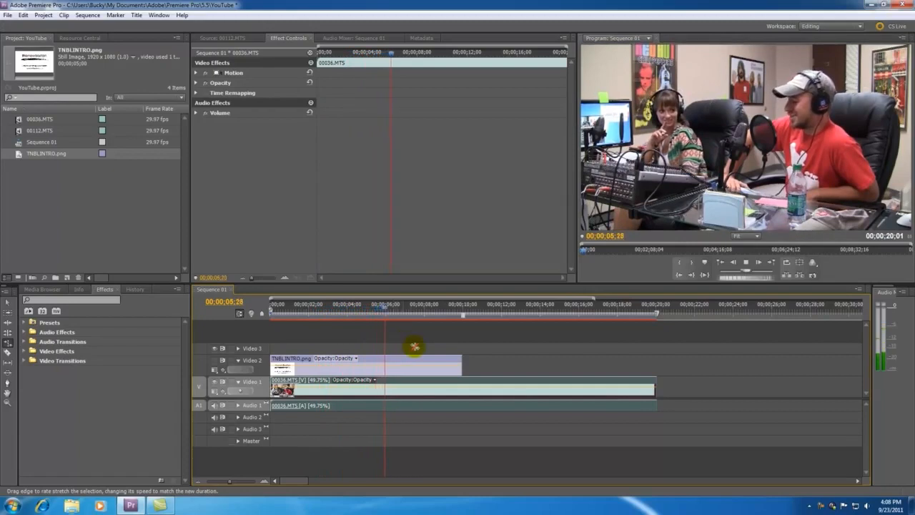
pyautogui.moveTo(394, 312); pyautogui.dragTo(332, 312)
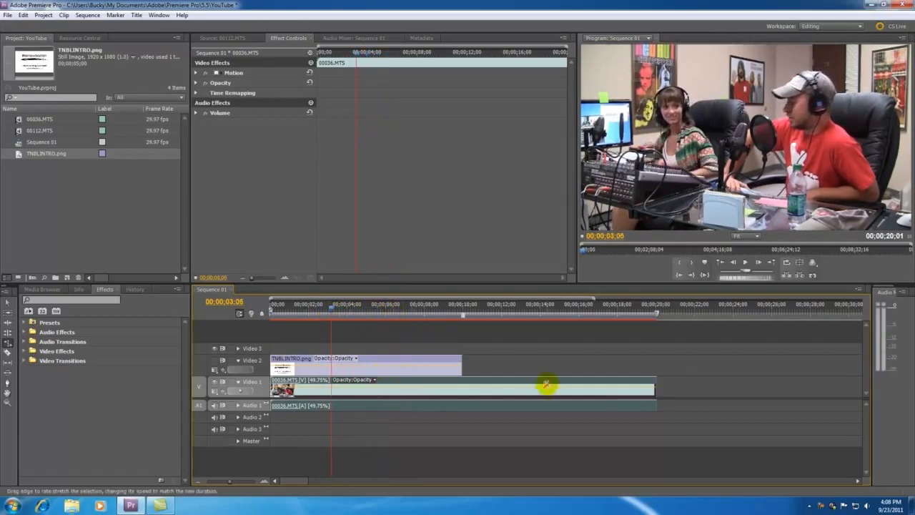
# Step: Rate-stretch 00036.MTS down to about 4 seconds, at 255.55% speed, and play the sped-up clip from the start
pyautogui.moveTo(655, 386); pyautogui.dragTo(343, 390)
pyautogui.press('Home')
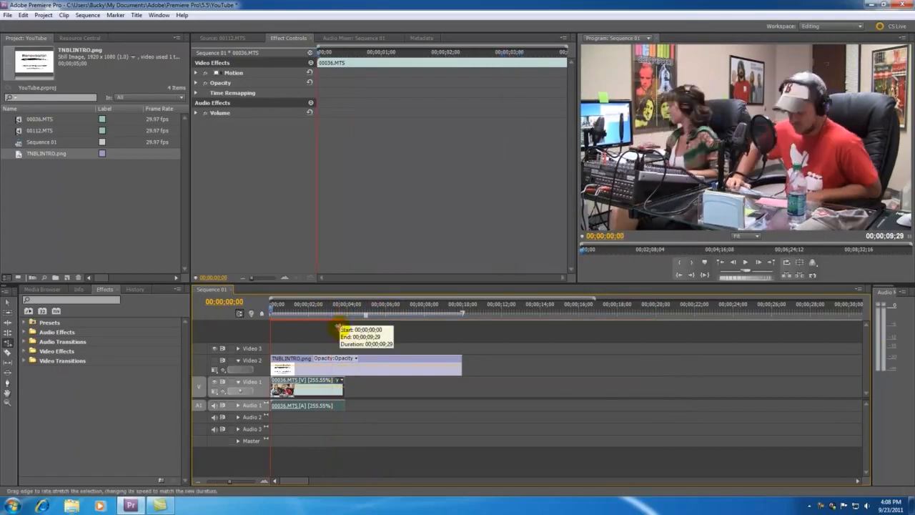
pyautogui.press('space')
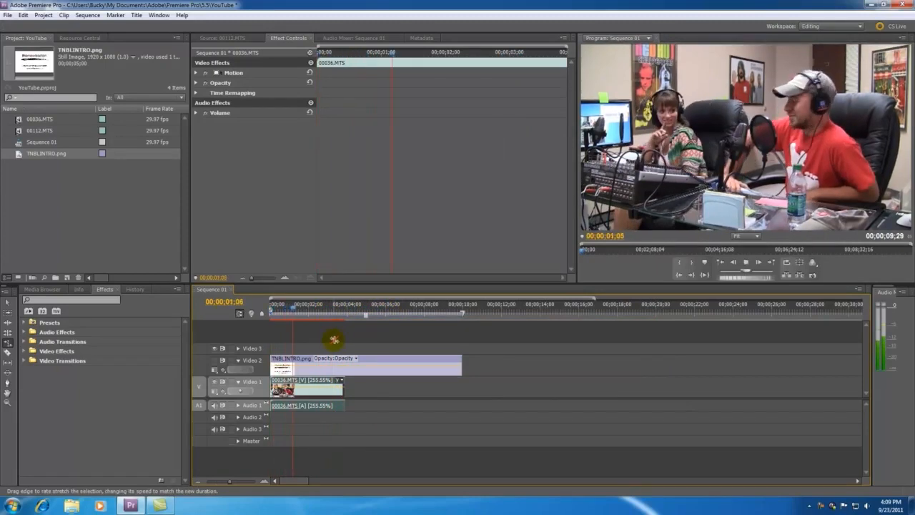
pyautogui.press('space')
# Step: Rate-stretch 00036.MTS back out to the end of TNBLINTRO.png at about 10 seconds, and return to the Selection tool with nothing selected
pyautogui.moveTo(346, 382); pyautogui.dragTo(462, 379)
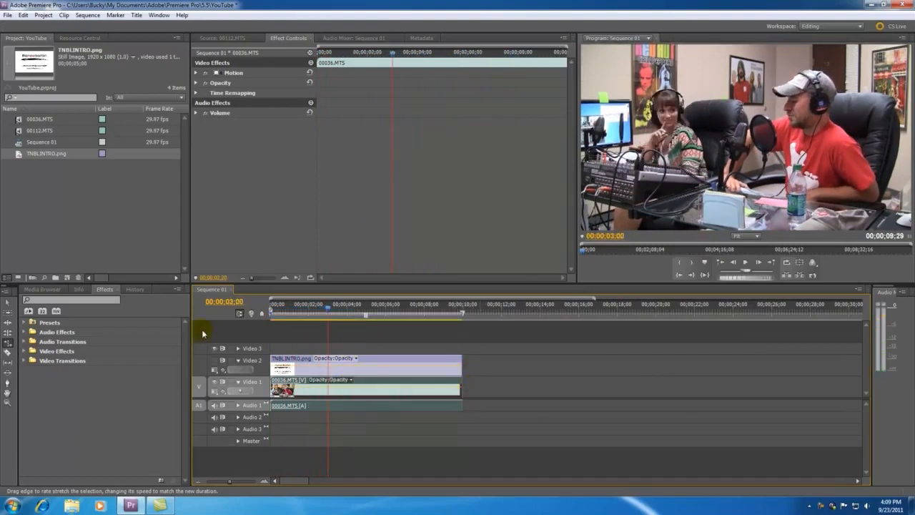
pyautogui.click(7, 301)
pyautogui.moveTo(461, 381)
pyautogui.mouseDown()
pyautogui.moveTo(307, 387)
pyautogui.moveTo(461, 392)
pyautogui.mouseUp()
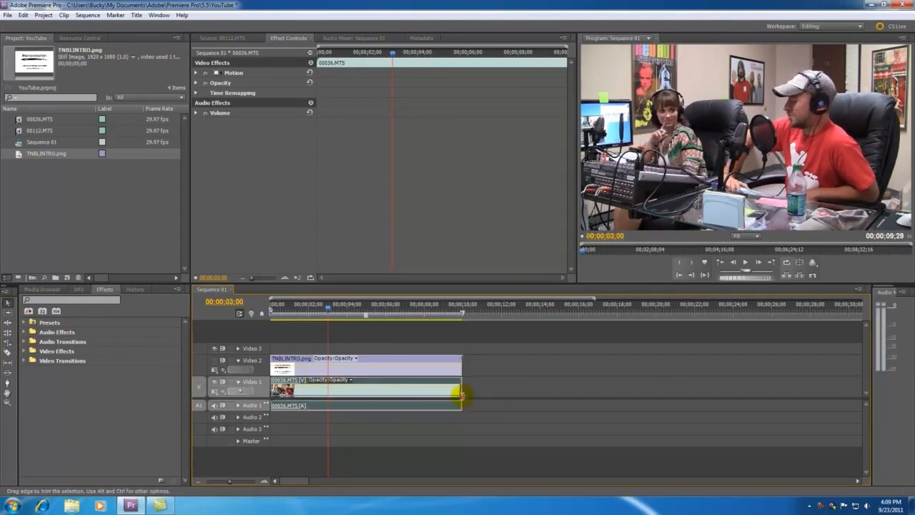
pyautogui.click(377, 342)
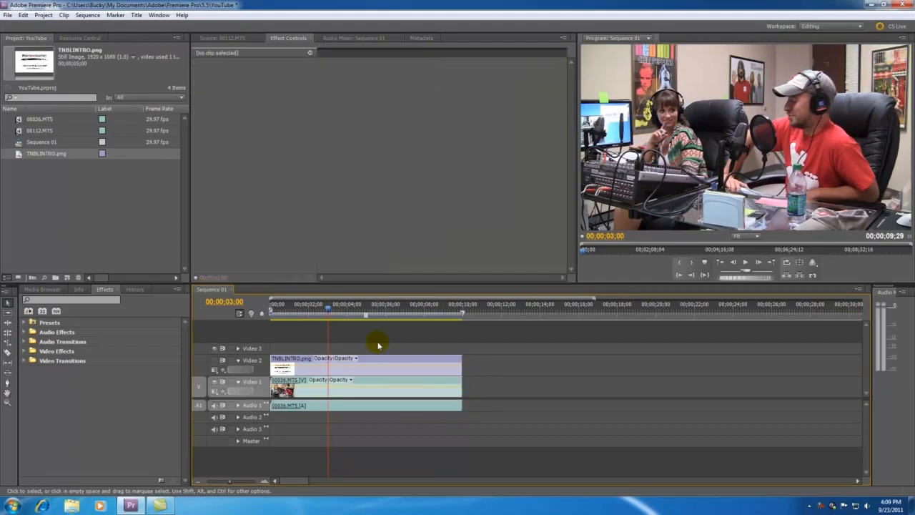
# Step: Move the playhead to 00;00;03;27 and delete TNBLINTRO.png from Video 2
pyautogui.click(7, 354)
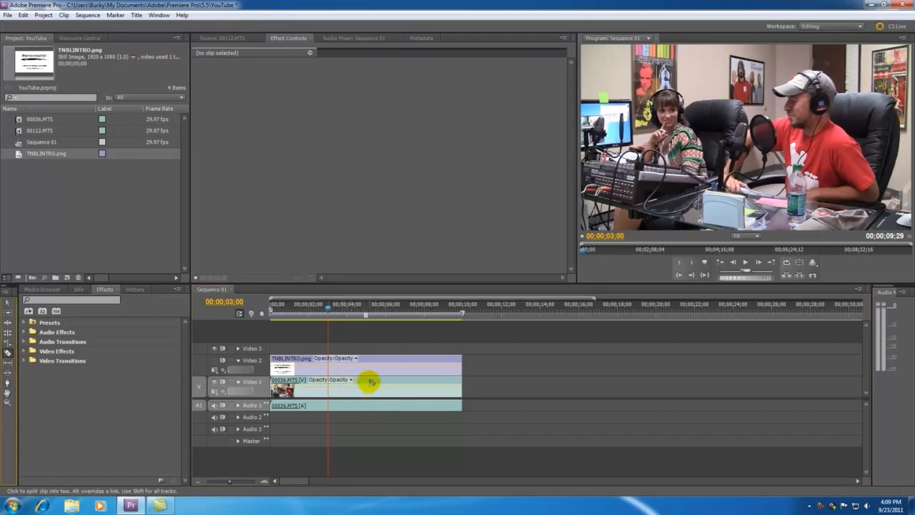
pyautogui.moveTo(327, 307); pyautogui.dragTo(345, 315)
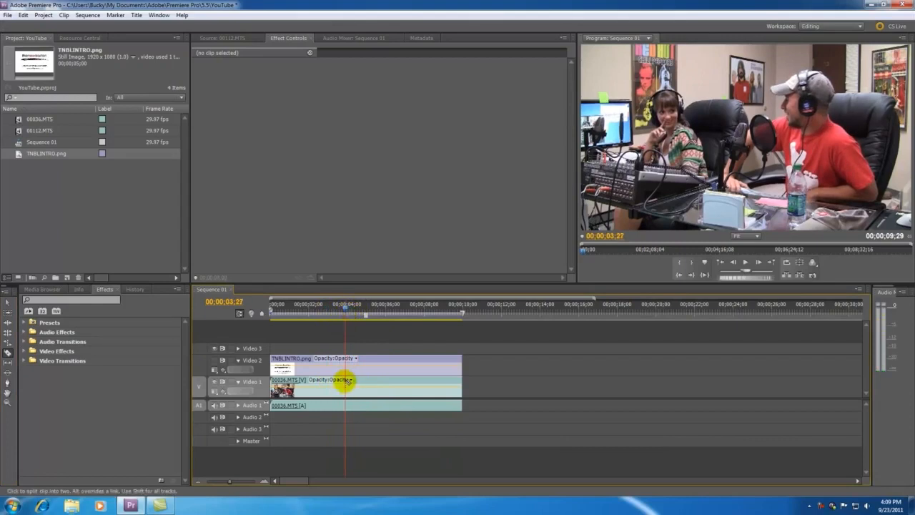
pyautogui.press('v')
pyautogui.click(406, 361)
pyautogui.press('Delete')
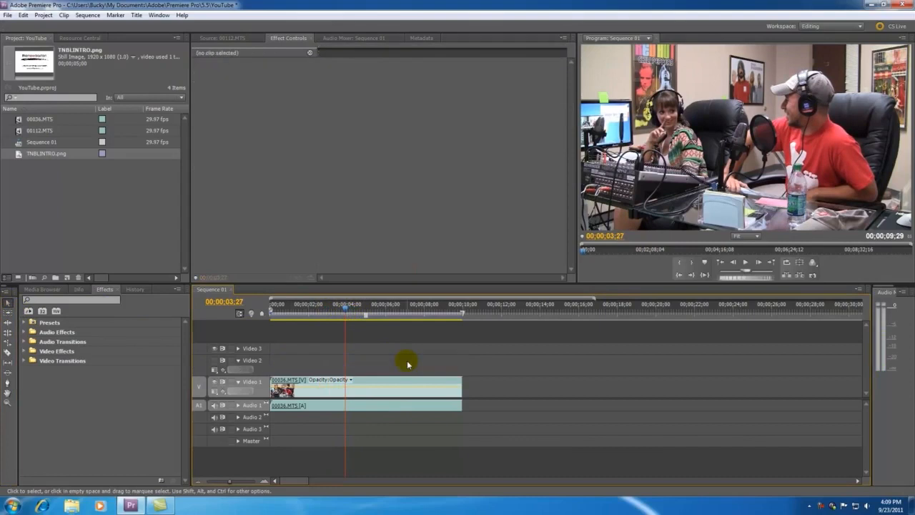
# Step: Cut 00036.MTS in two at the playhead at 00;00;03;27 with the Razor tool and return to the Selection tool
pyautogui.press('c')
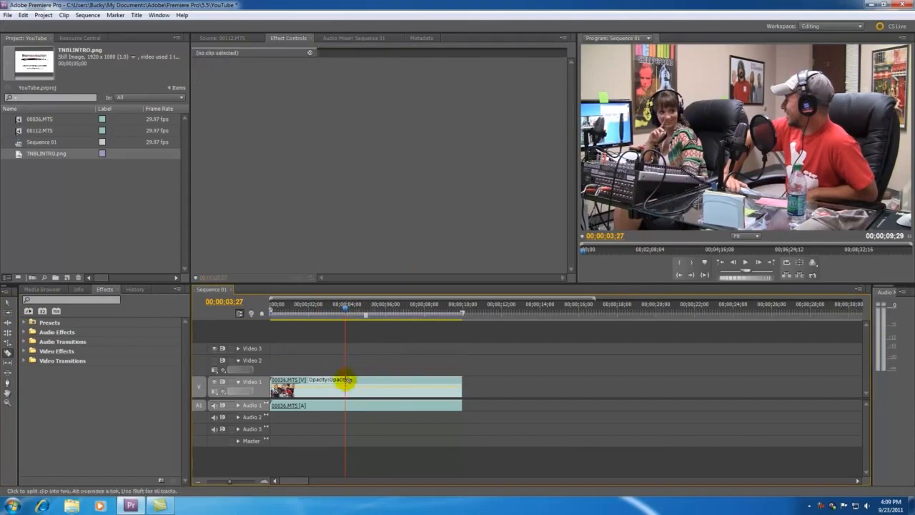
pyautogui.click(345, 380)
pyautogui.press('v')
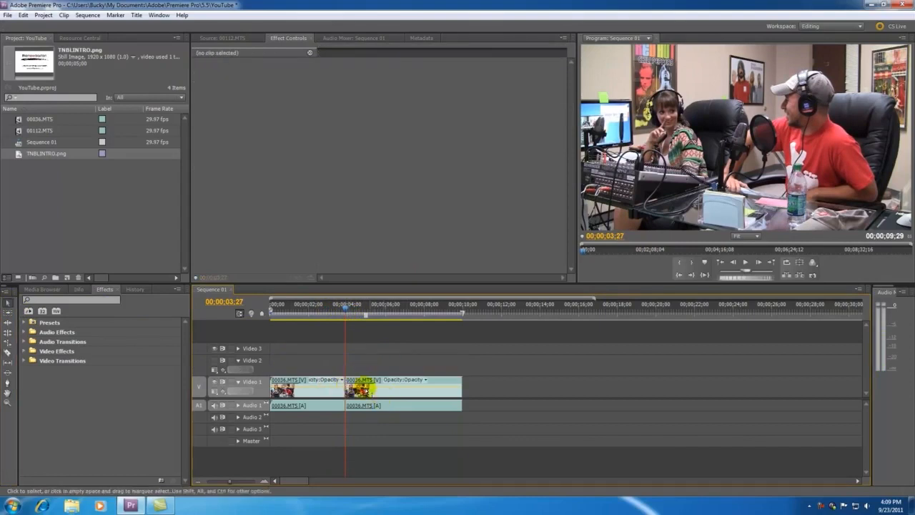
# Step: Insert TNBLINTRO.png between the two 00036.MTS pieces with no gaps, and scrub the playhead across the result to 00;00;12;17
pyautogui.moveTo(357, 381); pyautogui.dragTo(612, 381)
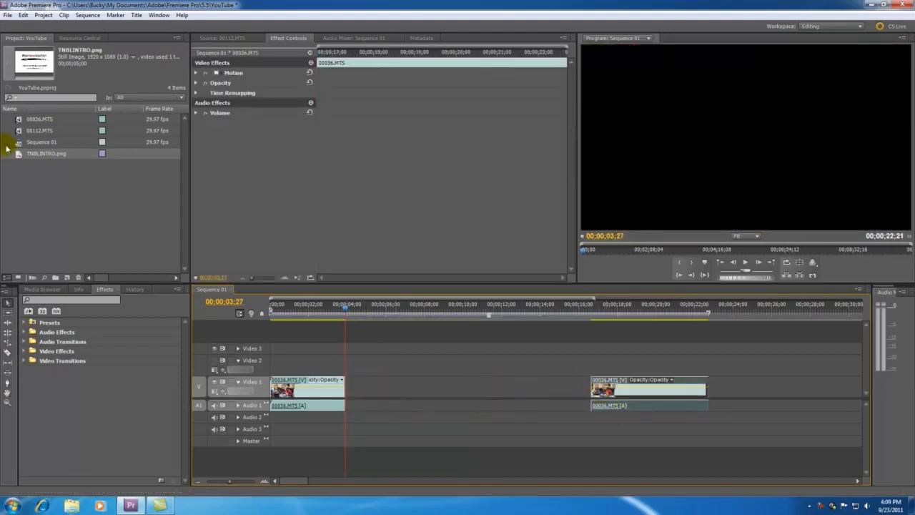
pyautogui.moveTo(21, 154); pyautogui.dragTo(352, 393)
pyautogui.moveTo(603, 384); pyautogui.dragTo(445, 383)
pyautogui.moveTo(340, 306)
pyautogui.mouseDown()
pyautogui.moveTo(312, 310)
pyautogui.moveTo(326, 312)
pyautogui.mouseUp()
pyautogui.moveTo(328, 314); pyautogui.dragTo(512, 320)
pyautogui.click(79, 346)
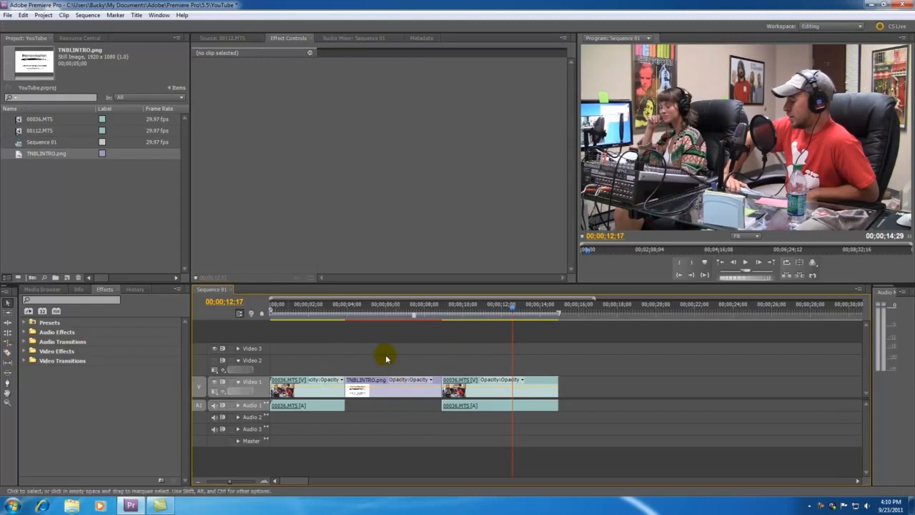
# Step: Delete TNBLINTRO.png from between the two 00036.MTS pieces and move the second piece back against the first
pyautogui.click(392, 387)
pyautogui.press('Delete')
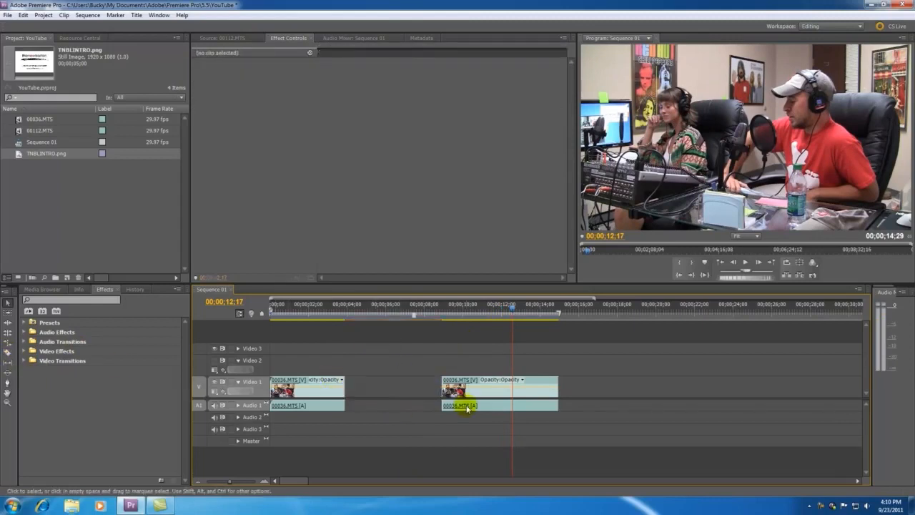
pyautogui.moveTo(446, 384); pyautogui.dragTo(347, 382)
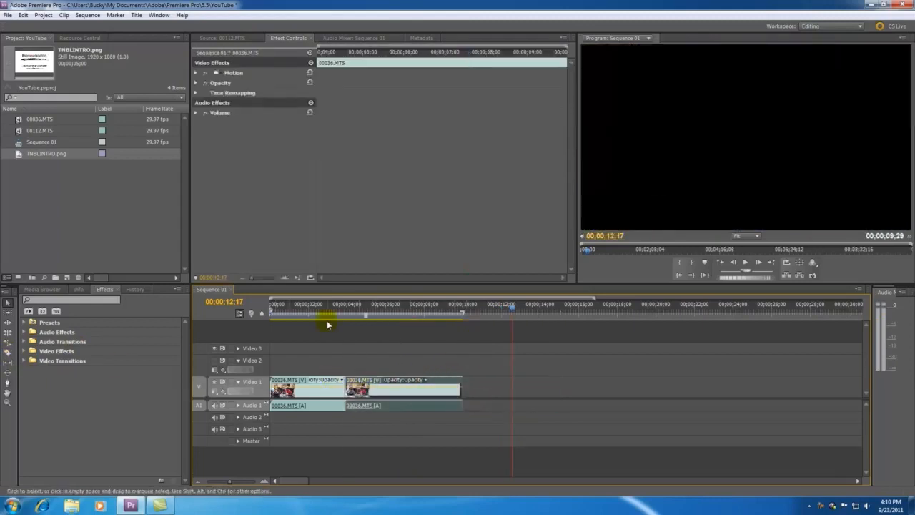
pyautogui.click(330, 341)
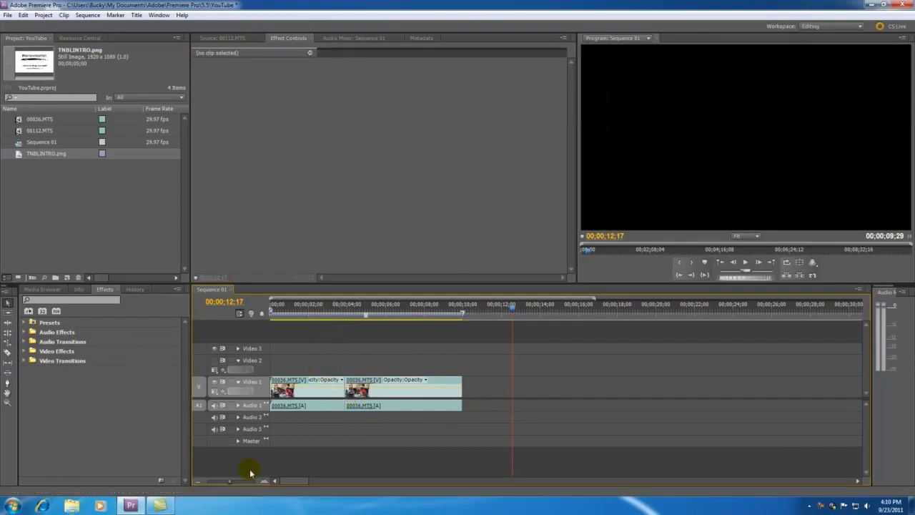
# Step: Return the playhead to the sequence start, enlarge the timeline scale, and activate the Pen tool
pyautogui.press('Home')
pyautogui.moveTo(231, 484); pyautogui.dragTo(235, 482)
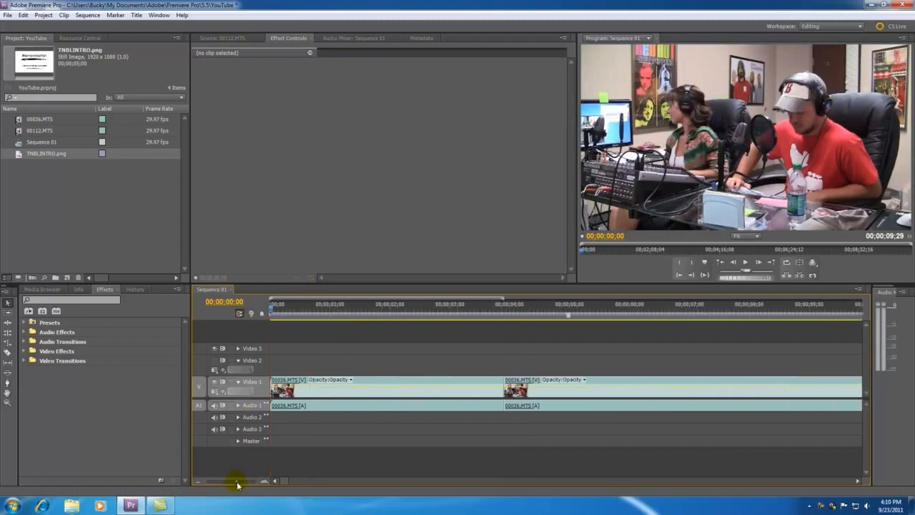
pyautogui.click(9, 365)
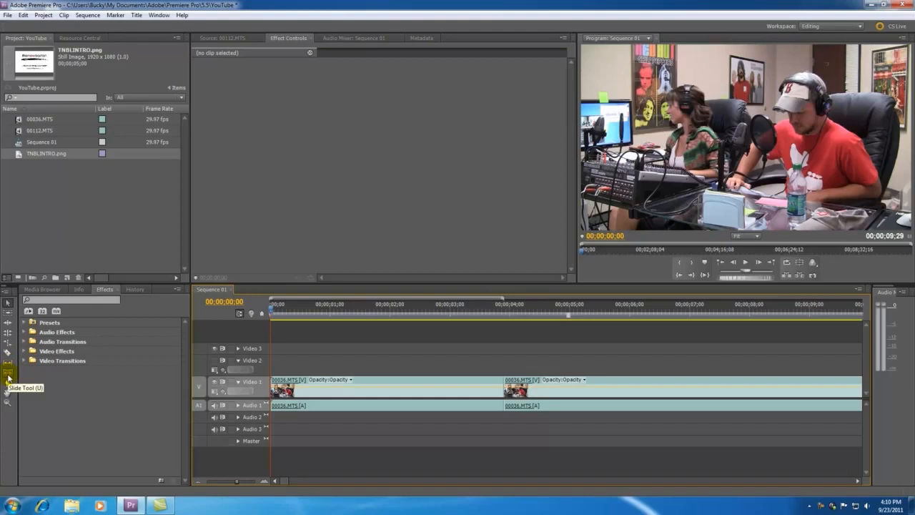
pyautogui.click(9, 378)
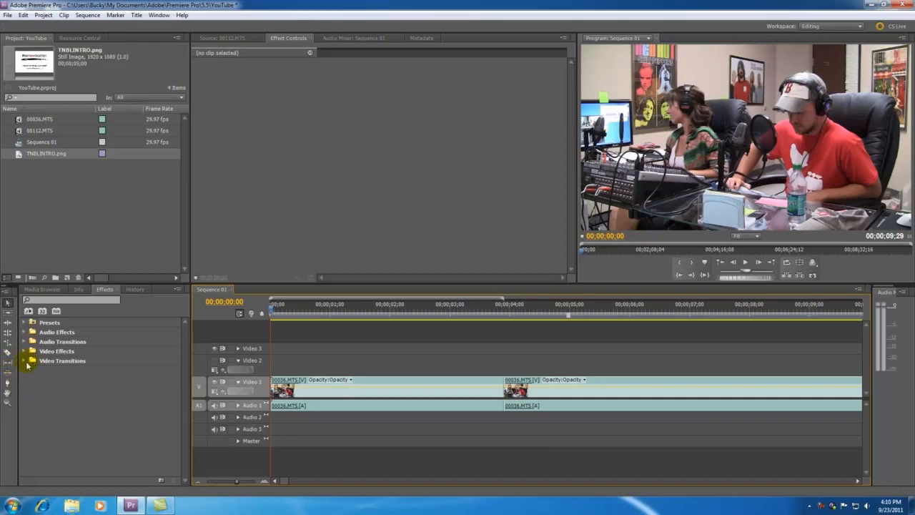
pyautogui.click(7, 386)
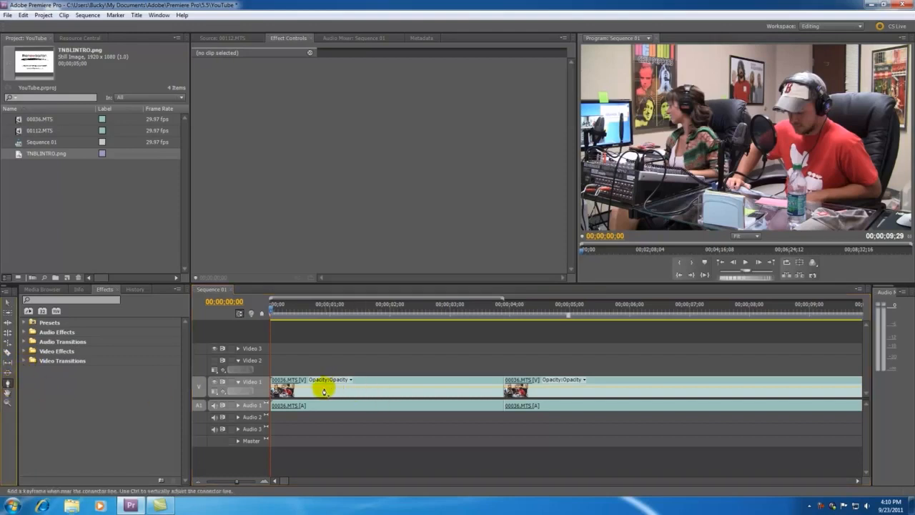
# Step: Select the first 00036.MTS piece, expand its Opacity property, and add an opacity keyframe at 00;00;01;18
pyautogui.moveTo(278, 307); pyautogui.dragTo(308, 306)
pyautogui.click(7, 302)
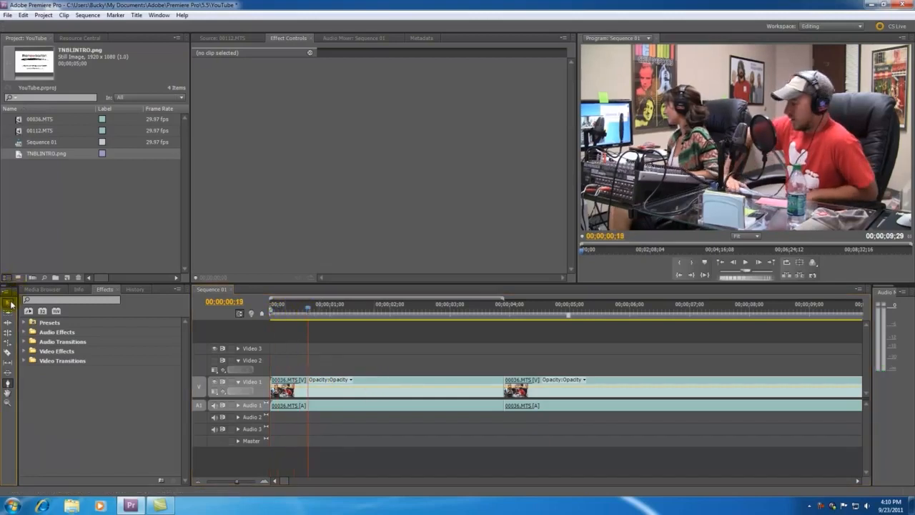
pyautogui.click(389, 384)
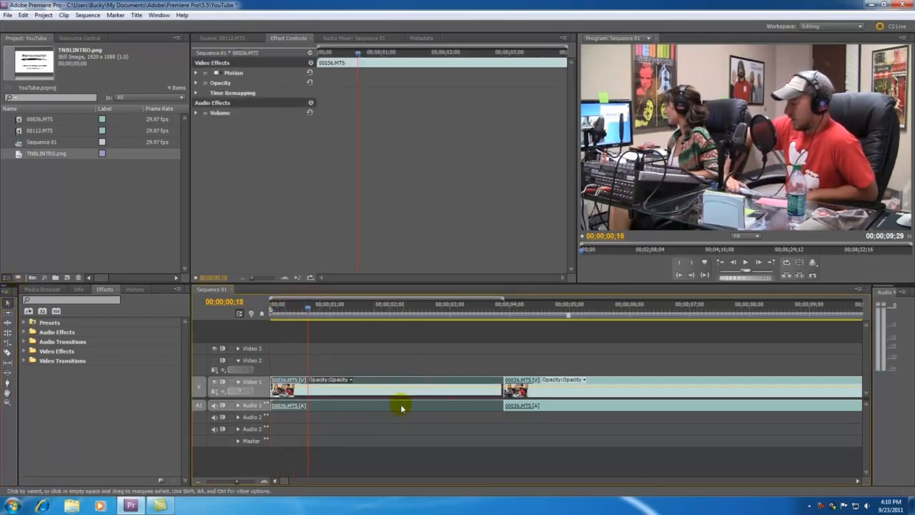
pyautogui.click(197, 84)
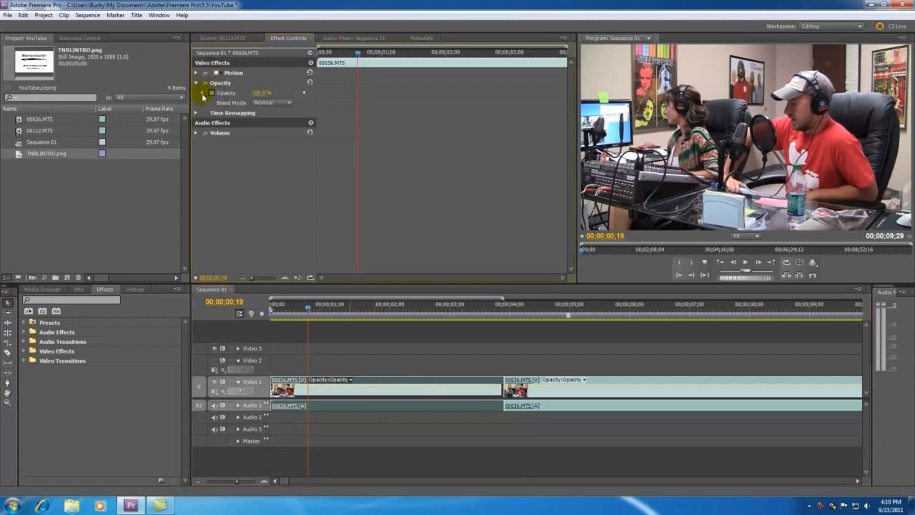
pyautogui.click(203, 95)
pyautogui.click(305, 94)
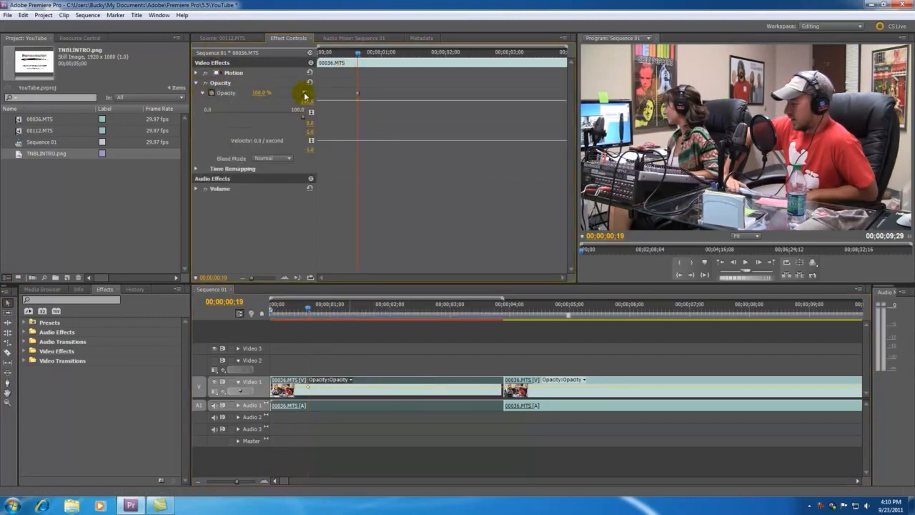
pyautogui.moveTo(358, 54); pyautogui.dragTo(420, 53)
pyautogui.moveTo(293, 115)
pyautogui.mouseDown()
pyautogui.moveTo(262, 119)
pyautogui.moveTo(292, 119)
pyautogui.mouseUp()
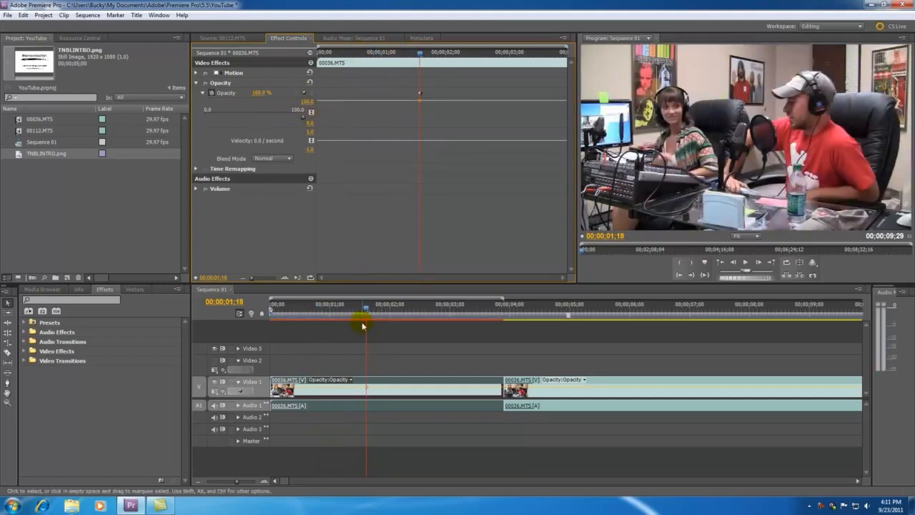
# Step: Add opacity keyframes to the first 00036.MTS piece with the Pen tool at 00;00;02;16, near its start, and near its end
pyautogui.moveTo(363, 309); pyautogui.dragTo(423, 311)
pyautogui.click(7, 382)
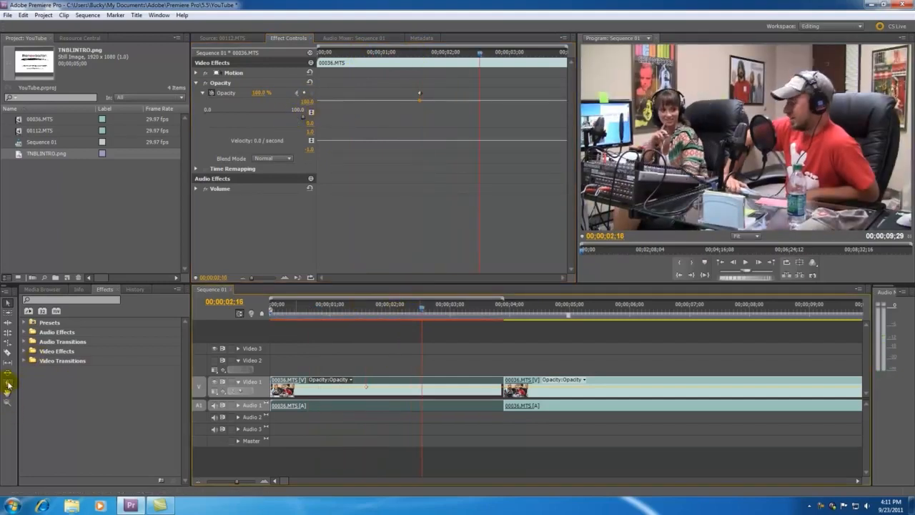
pyautogui.click(422, 390)
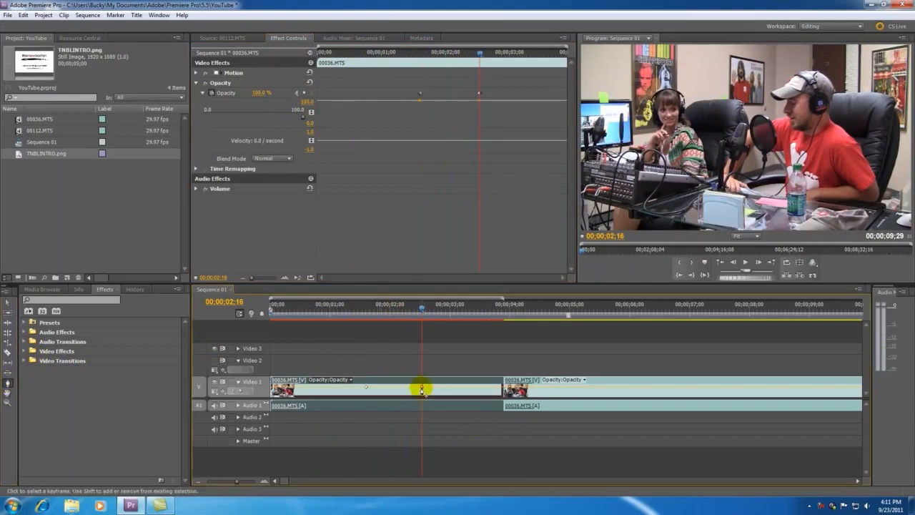
pyautogui.click(285, 390)
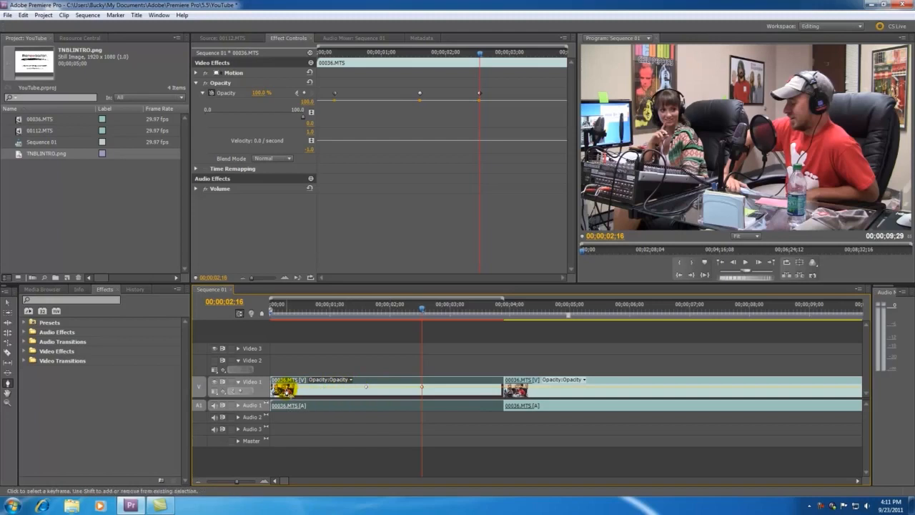
pyautogui.click(484, 390)
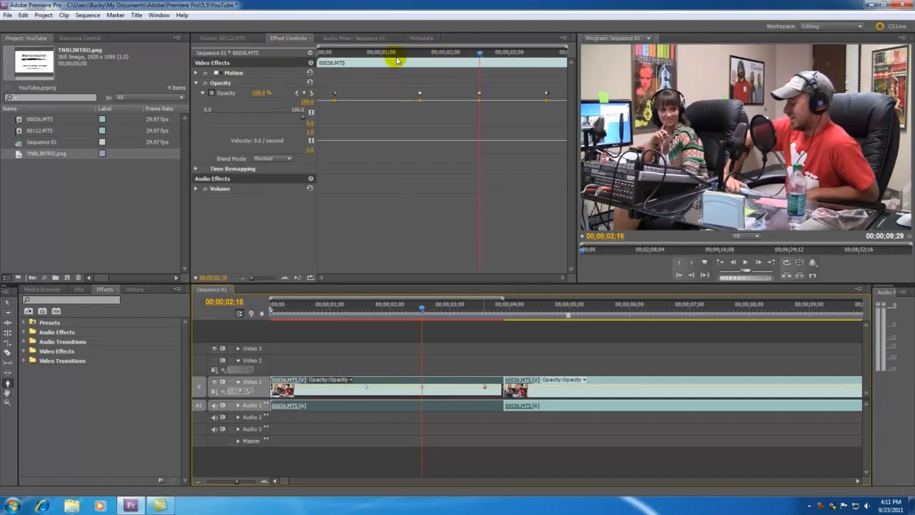
# Step: Set the opacity to 0 % at the first and last keyframes of the first 00036.MTS piece
pyautogui.click(296, 93)
pyautogui.click(296, 93)
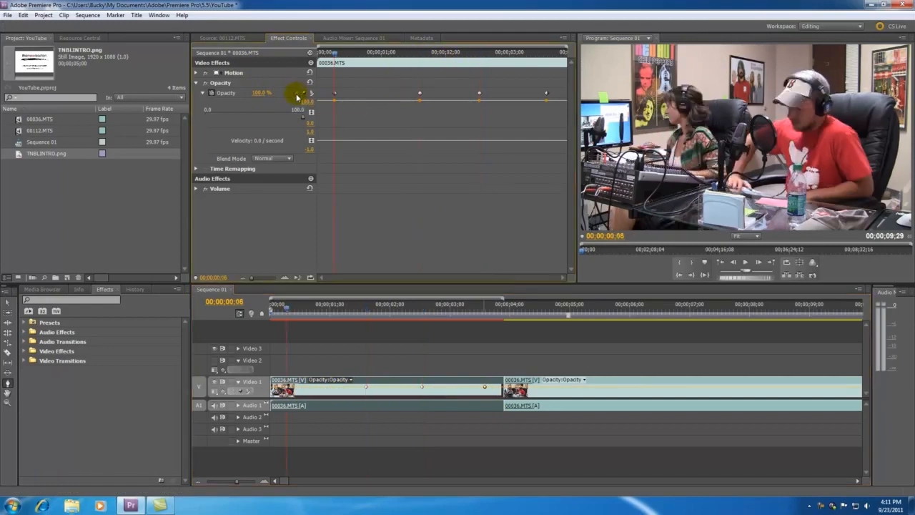
pyautogui.moveTo(282, 117); pyautogui.dragTo(163, 125)
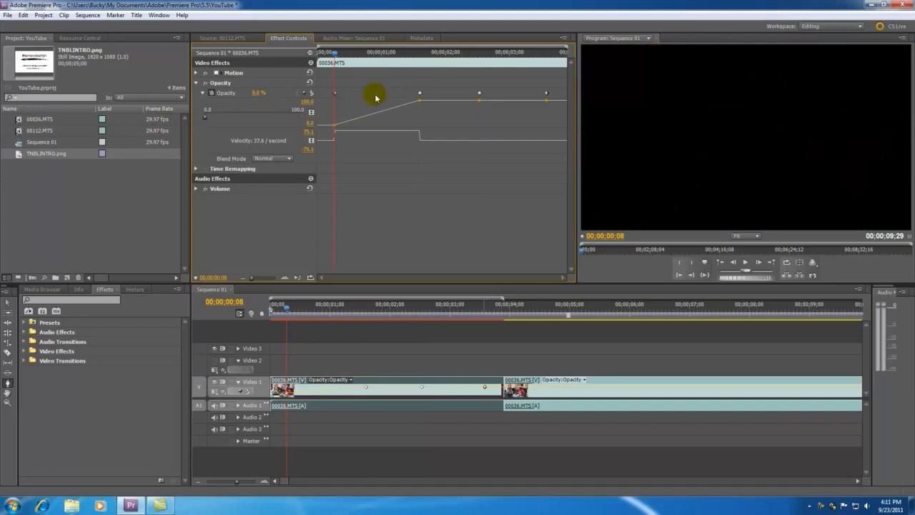
pyautogui.click(311, 94)
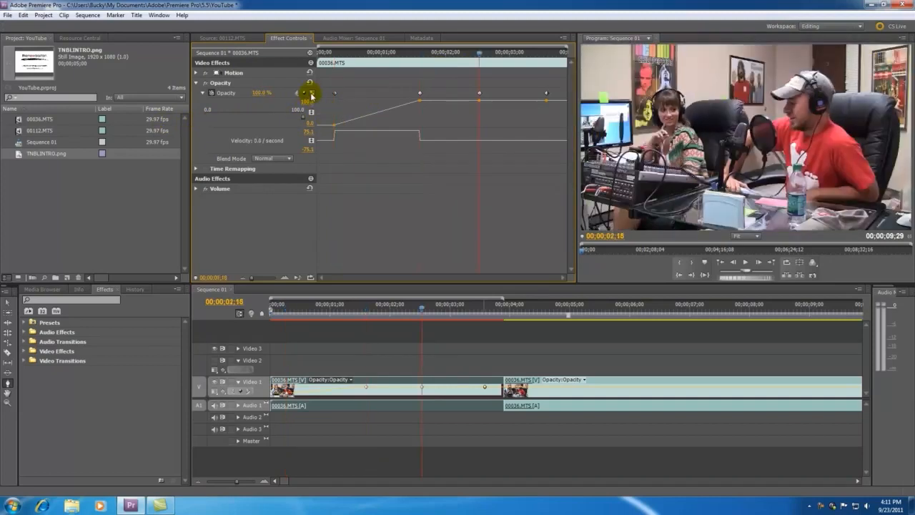
pyautogui.moveTo(289, 112); pyautogui.dragTo(153, 127)
# Step: Play back the first 00036.MTS piece up to 00;00;03;29 to preview its opacity fades
pyautogui.moveTo(354, 309); pyautogui.dragTo(336, 320)
pyautogui.press('space')
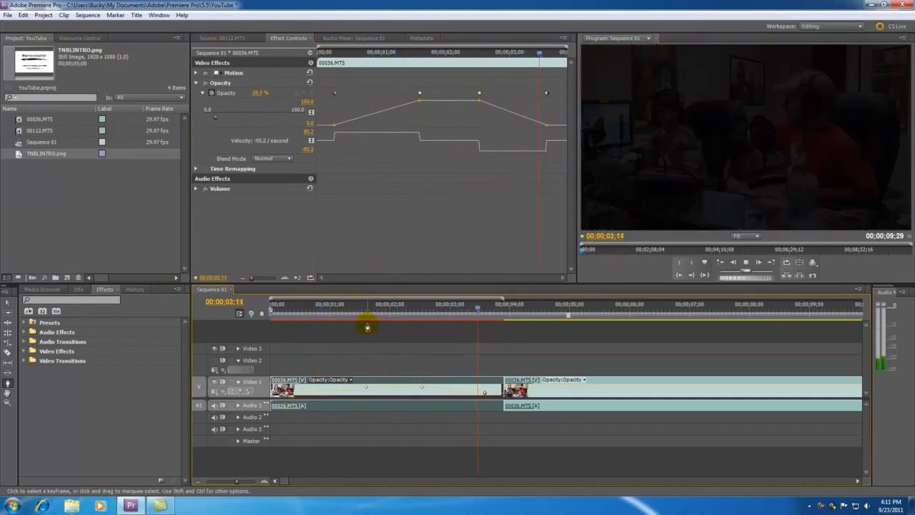
pyautogui.press('space')
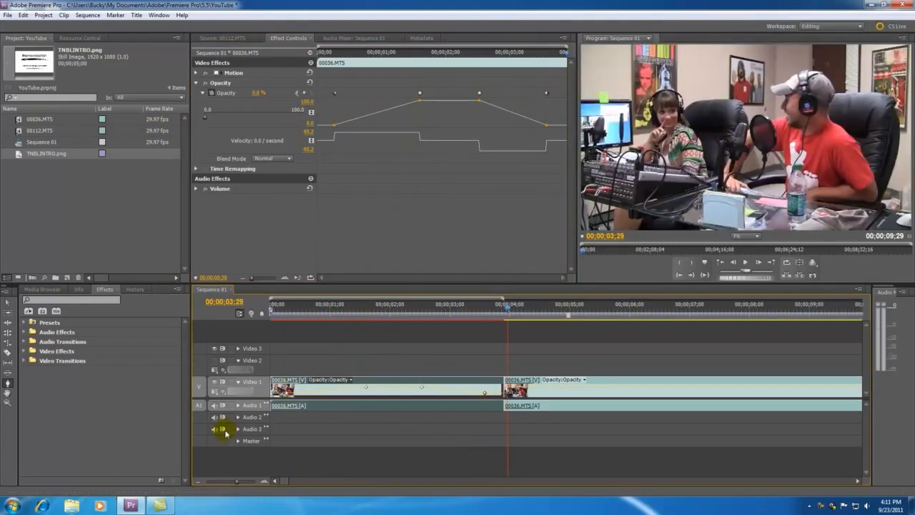
# Step: Pan the timeline back and forth with the Hand tool, ending at the sequence start
pyautogui.click(8, 393)
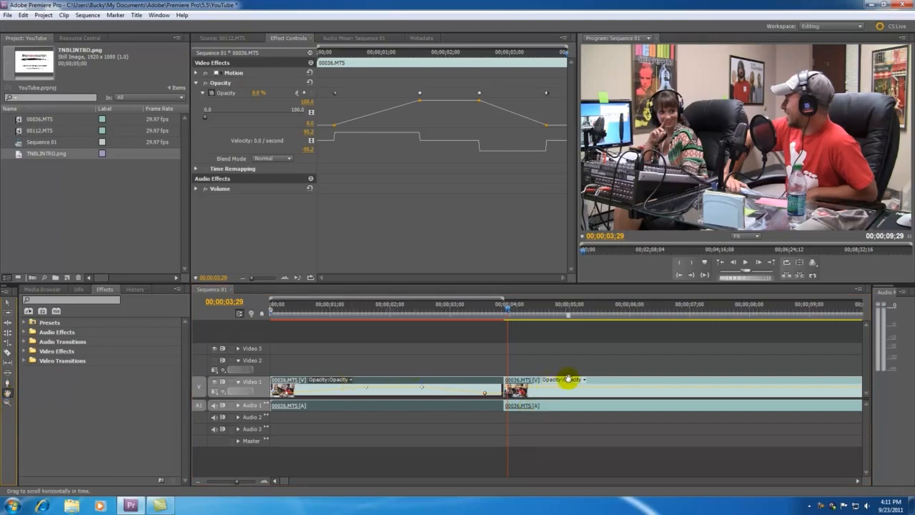
pyautogui.moveTo(282, 482)
pyautogui.mouseDown()
pyautogui.moveTo(309, 484)
pyautogui.moveTo(280, 478)
pyautogui.mouseUp()
pyautogui.moveTo(529, 369); pyautogui.dragTo(568, 359)
pyautogui.moveTo(454, 363); pyautogui.dragTo(382, 369)
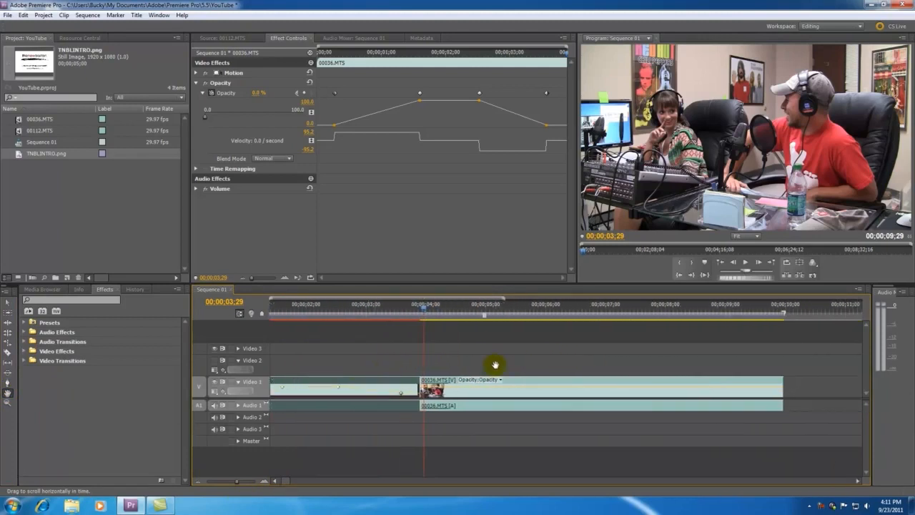
pyautogui.moveTo(494, 365); pyautogui.dragTo(657, 374)
pyautogui.scroll(-3, 284, 475)
pyautogui.scroll(3, 282, 477)
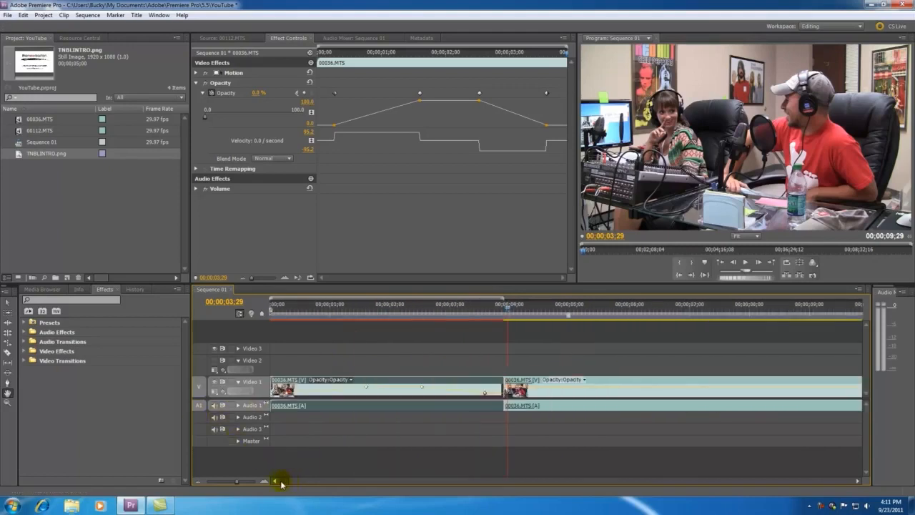
# Step: Zoom the timeline out, magnify the area around the cut with the Zoom tool, and show both 00036.MTS pieces again
pyautogui.click(9, 404)
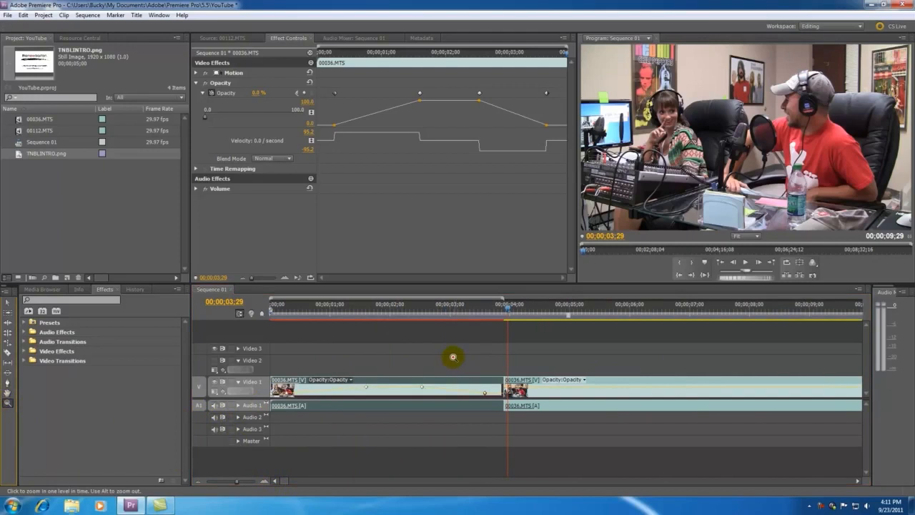
pyautogui.moveTo(237, 481); pyautogui.dragTo(222, 485)
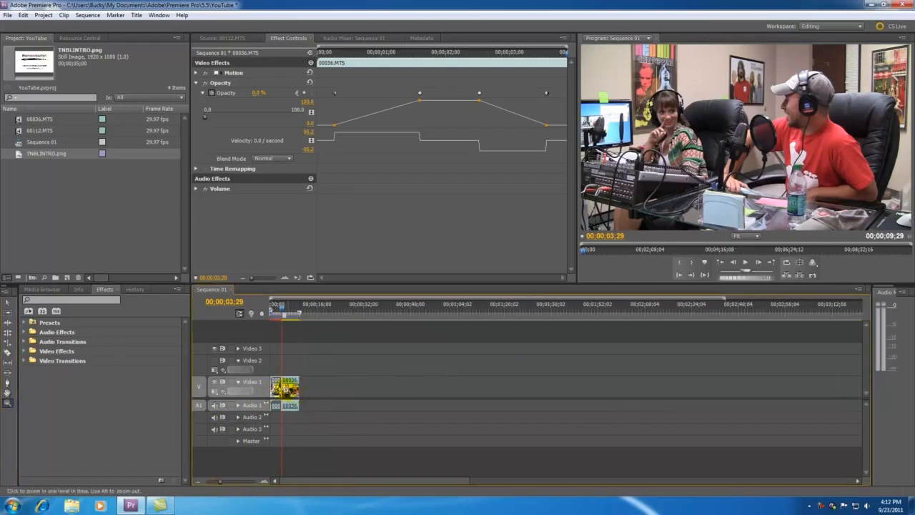
pyautogui.moveTo(331, 363); pyautogui.dragTo(261, 420)
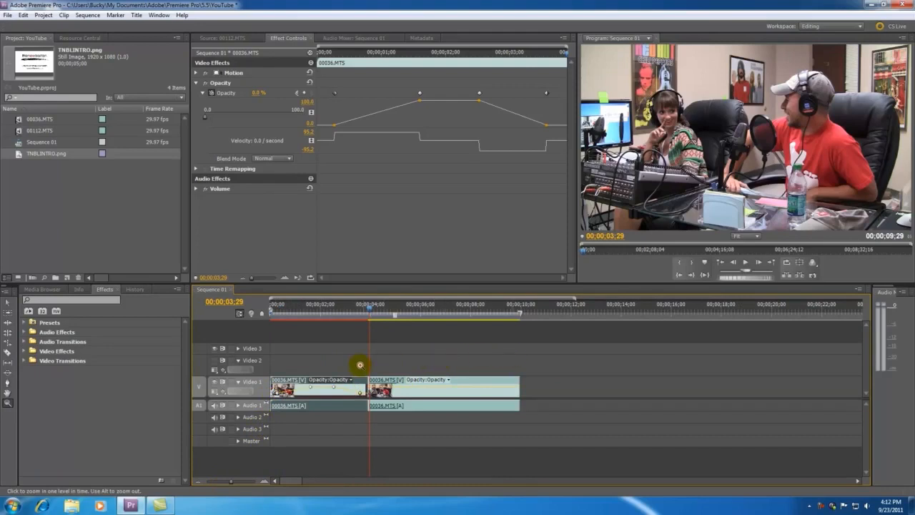
pyautogui.moveTo(326, 361); pyautogui.dragTo(379, 432)
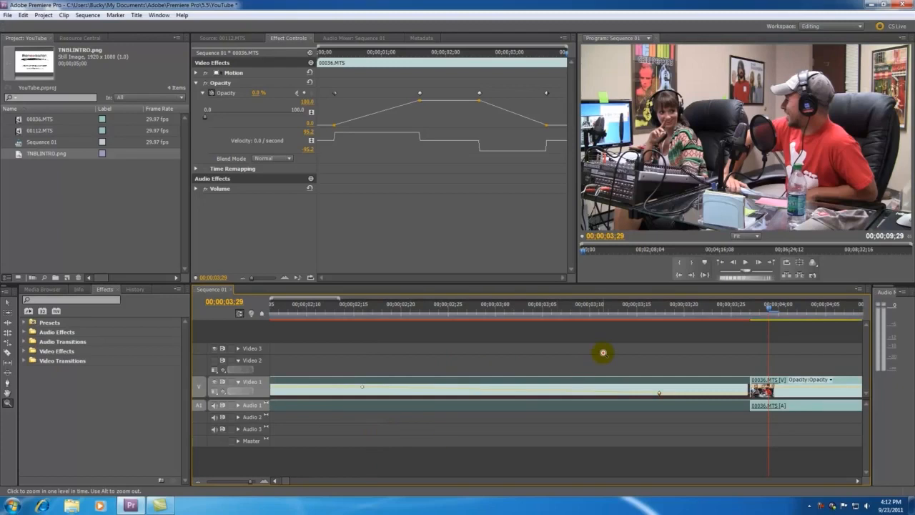
pyautogui.moveTo(246, 483)
pyautogui.mouseDown()
pyautogui.moveTo(225, 481)
pyautogui.moveTo(233, 485)
pyautogui.mouseUp()
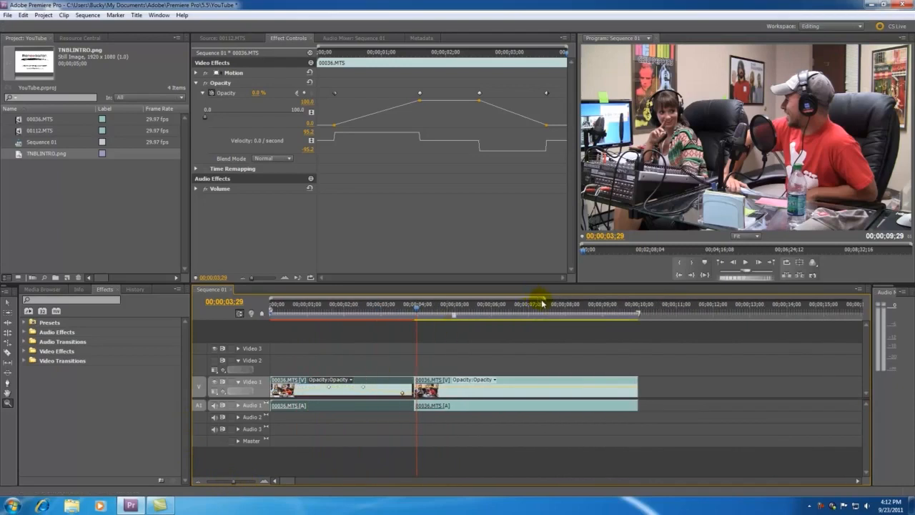
# Step: Step the timeline scale in and out several times, ending with both 00036.MTS pieces fully in view
pyautogui.press('=')
pyautogui.press('-')
pyautogui.press('-')
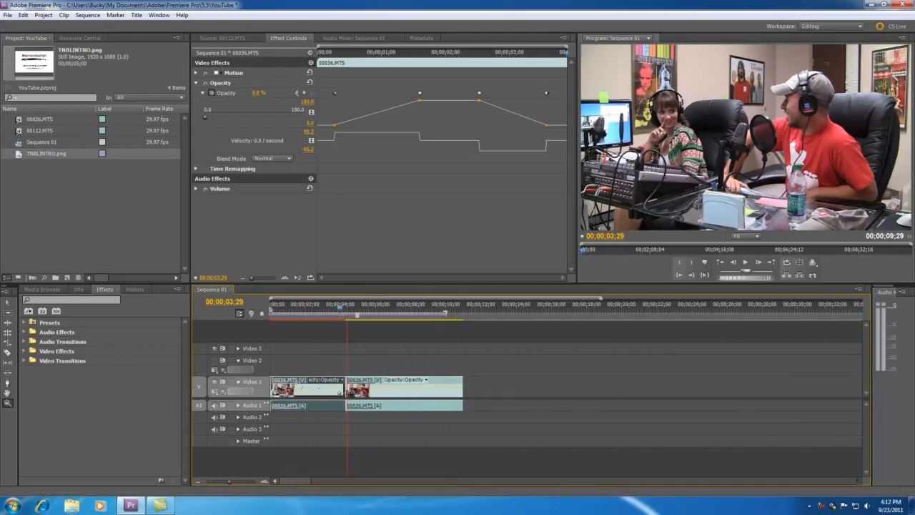
pyautogui.press('=')
pyautogui.press('-')
pyautogui.press('-')
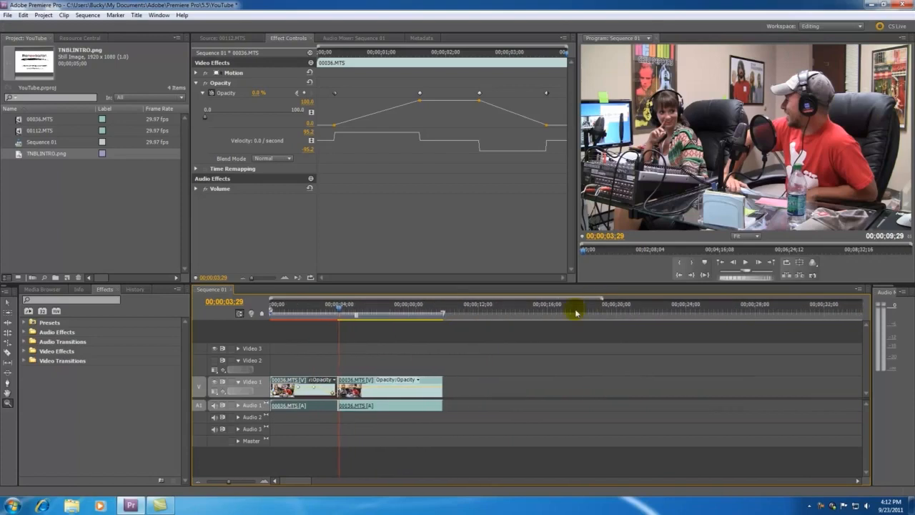
pyautogui.moveTo(230, 483); pyautogui.dragTo(210, 482)
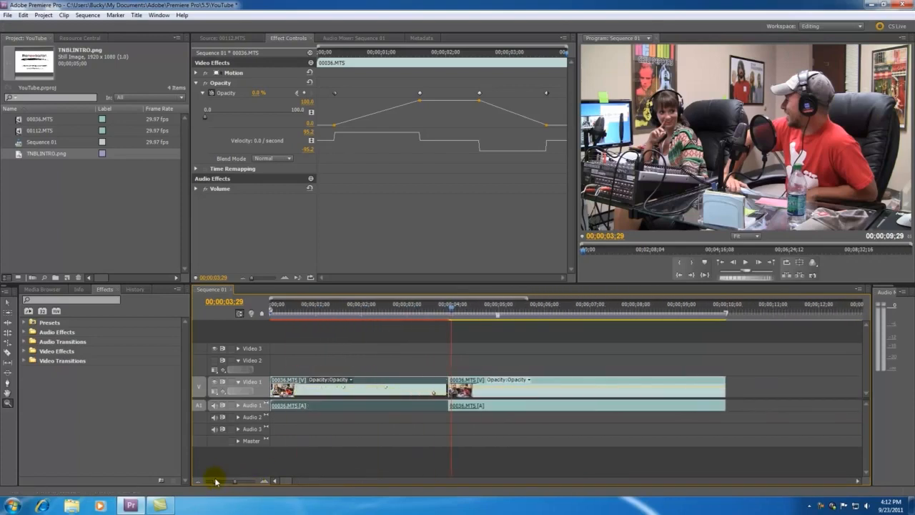
# Step: Magnify the timeline around the cut with the Zoom tool and zoom back out to the whole sequence
pyautogui.click(6, 403)
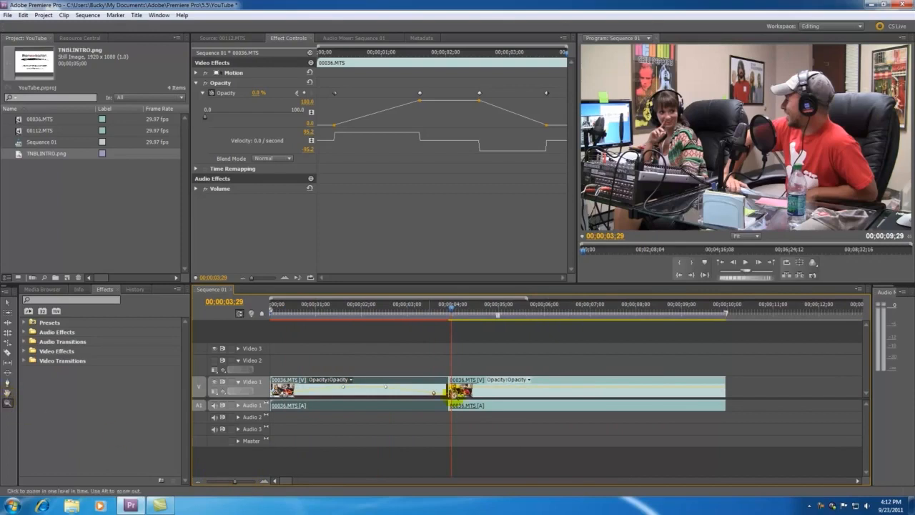
pyautogui.click(489, 440)
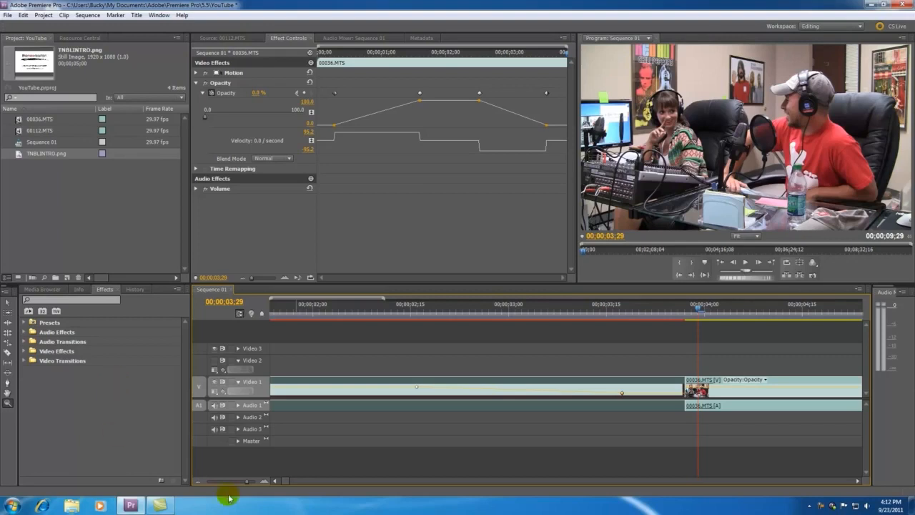
pyautogui.moveTo(245, 485); pyautogui.dragTo(230, 484)
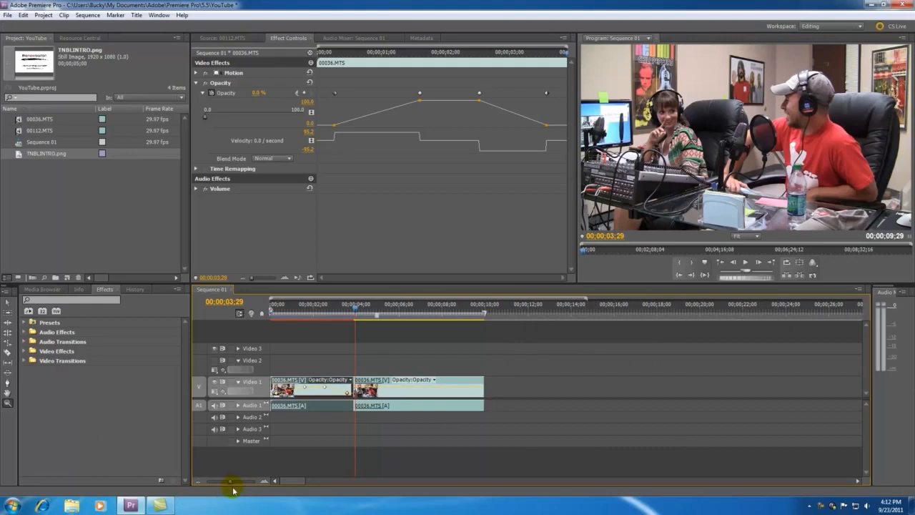
# Step: Look through the Audio Mixer, Metadata, and Source views and return to the effect settings of the first 00036.MTS piece
pyautogui.click(364, 38)
pyautogui.click(421, 38)
pyautogui.click(372, 38)
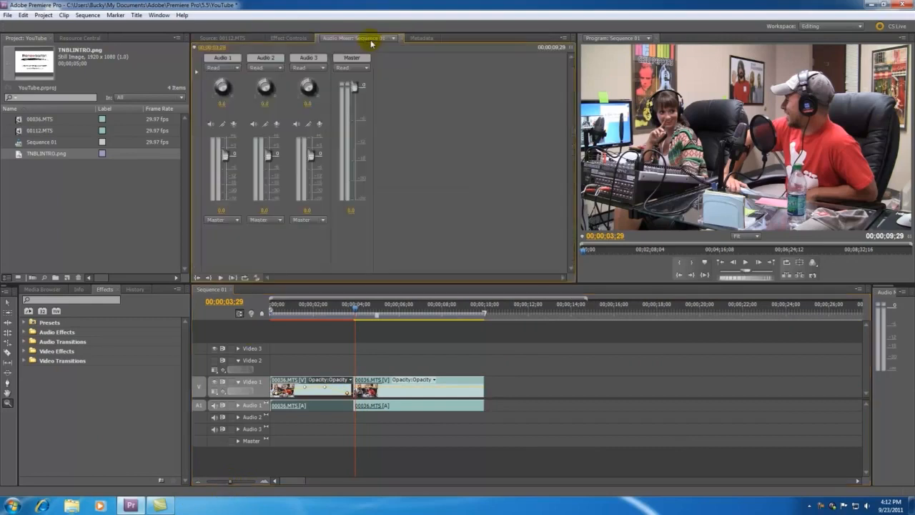
pyautogui.click(304, 40)
pyautogui.click(241, 38)
pyautogui.click(289, 38)
pyautogui.click(336, 38)
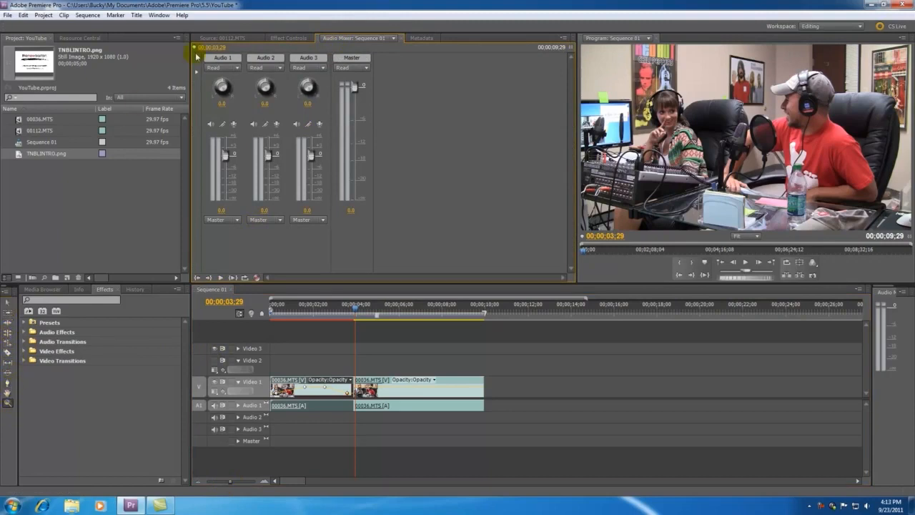
pyautogui.click(288, 38)
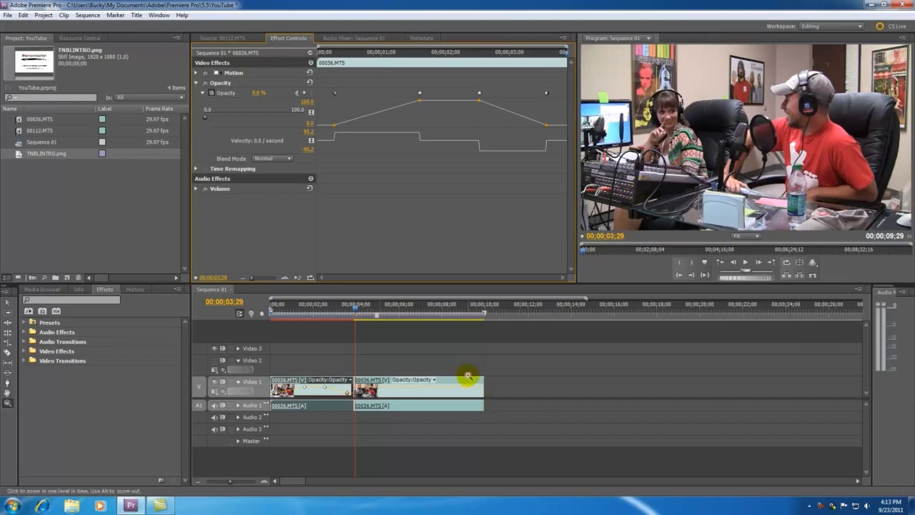
pyautogui.rightClick(822, 507)
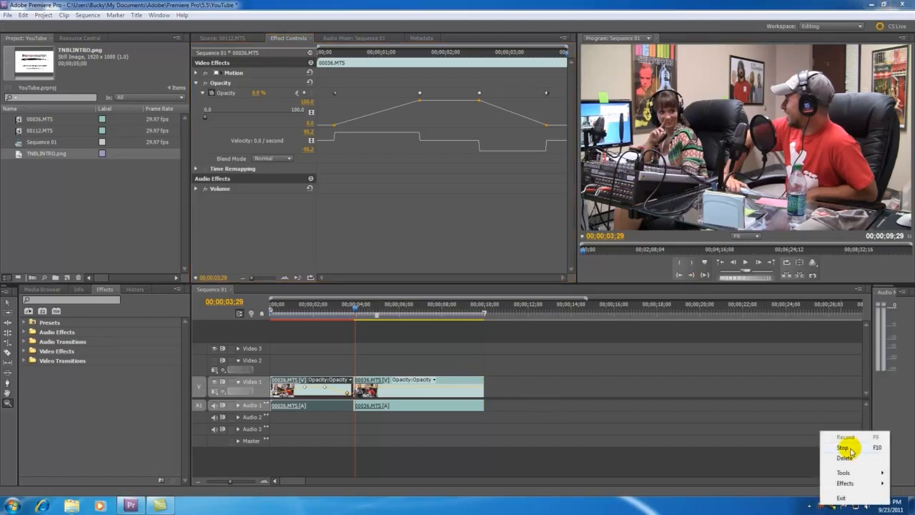
pyautogui.click(844, 447)
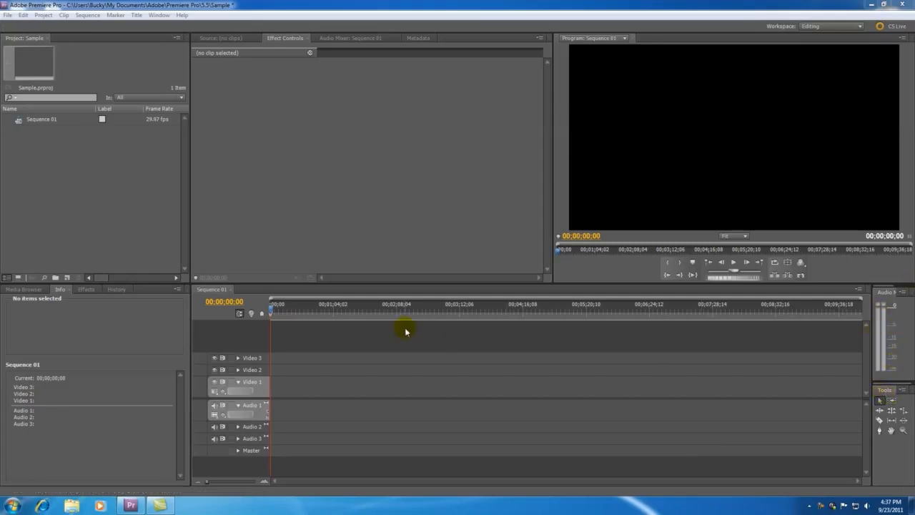
# Step: Dock the Tools panel beside the Info panel group and narrow it to a single column of tools
pyautogui.click(878, 393)
pyautogui.moveTo(878, 393); pyautogui.dragTo(11, 386)
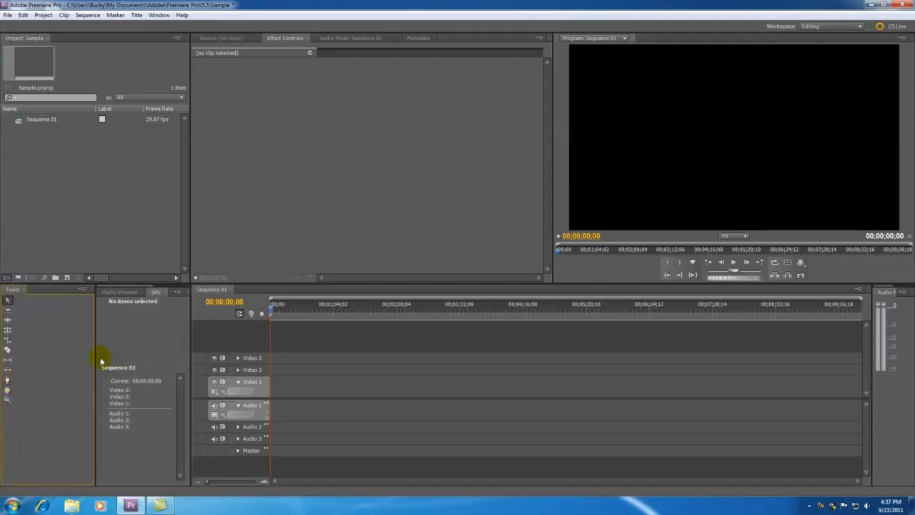
pyautogui.moveTo(96, 360); pyautogui.dragTo(21, 363)
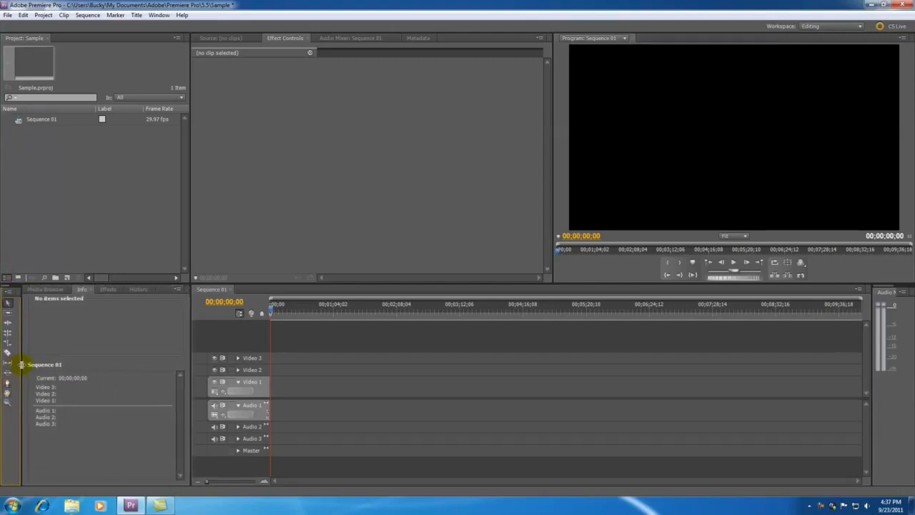
# Step: Widen the Sequence 01 timeline by narrowing the Info panel group beside it
pyautogui.moveTo(190, 320); pyautogui.dragTo(144, 322)
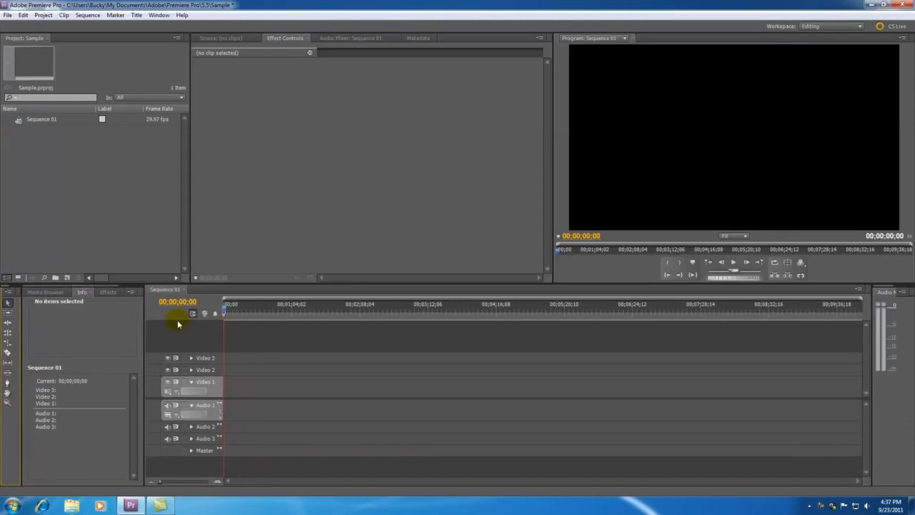
# Step: Import the video clips 00035 and 00108 from the Temp_Videos folder 9_8_2011 into the project
pyautogui.click(6, 16)
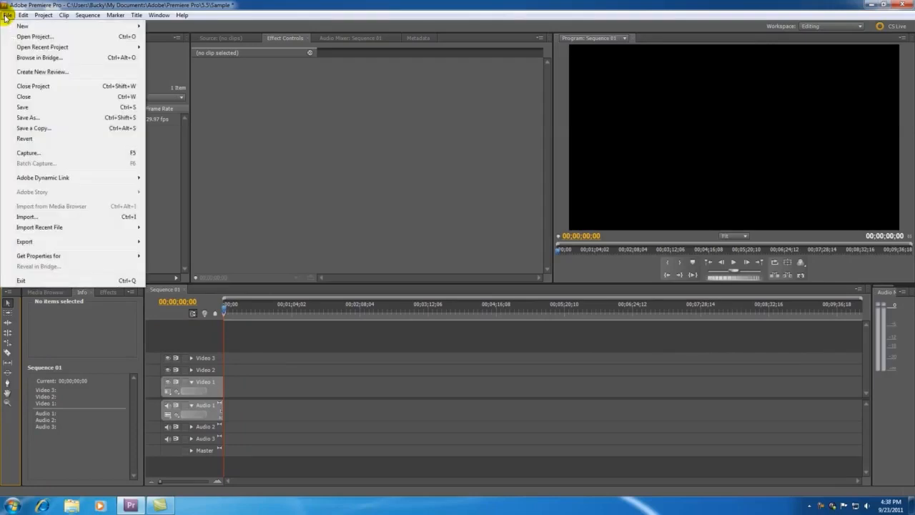
pyautogui.click(29, 213)
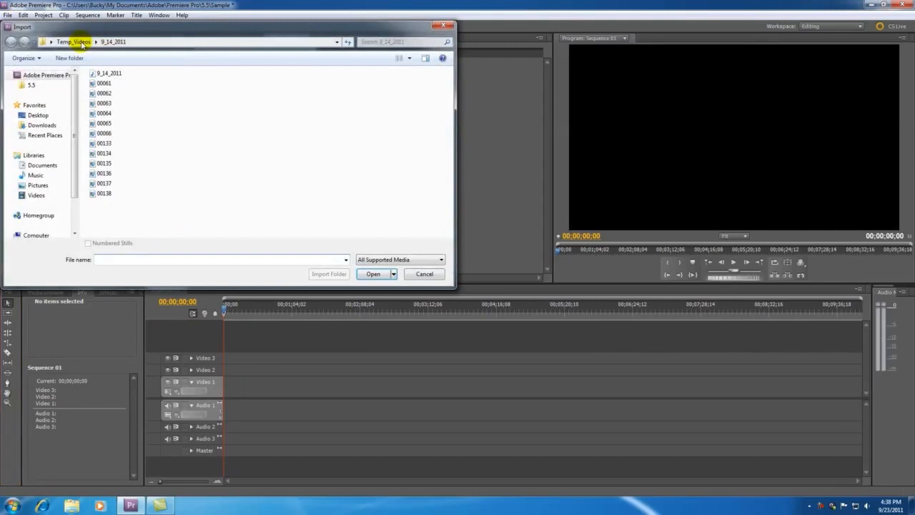
pyautogui.click(74, 42)
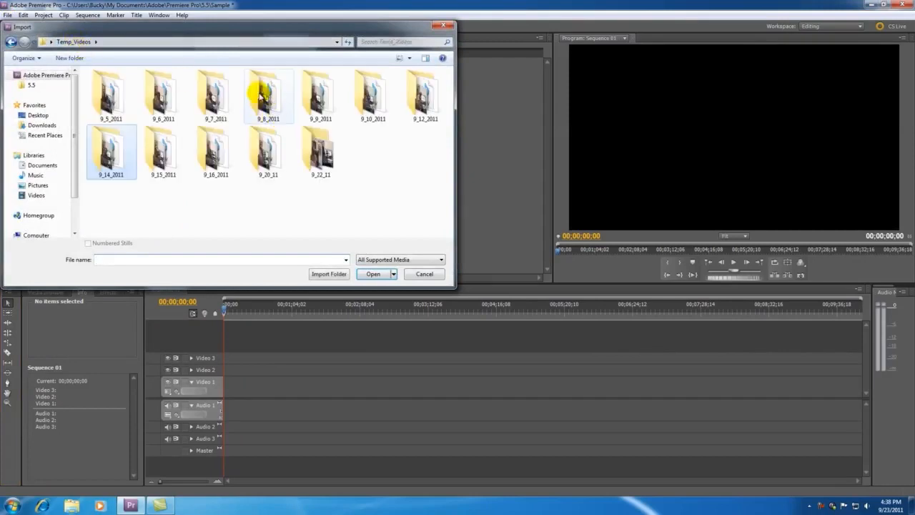
pyautogui.doubleClick(268, 93)
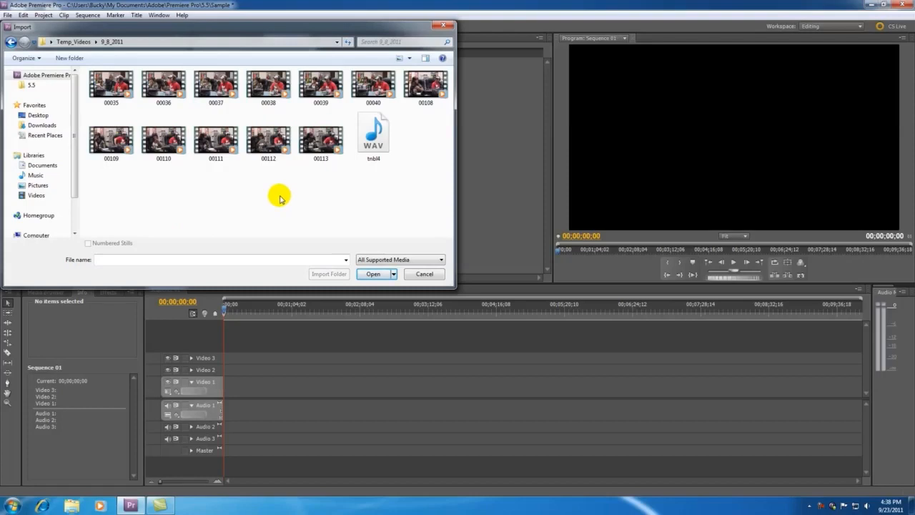
pyautogui.click(114, 93)
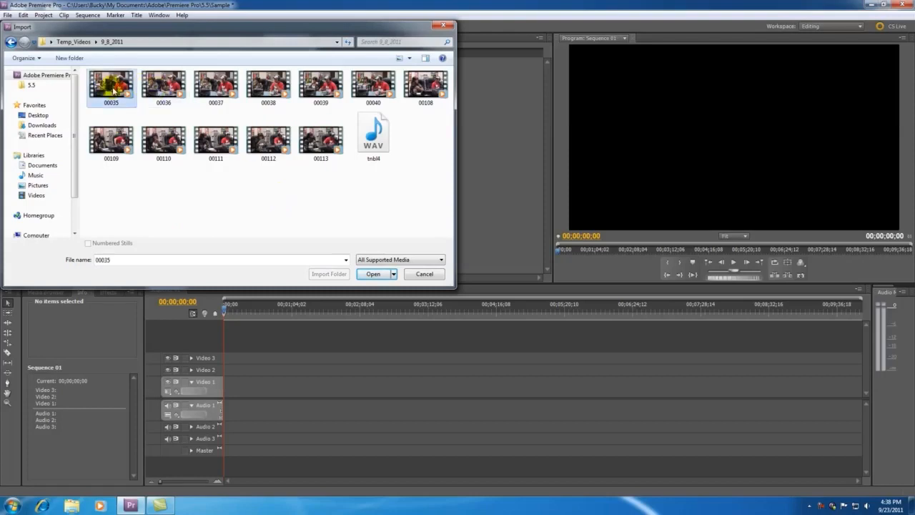
pyautogui.click(266, 140)
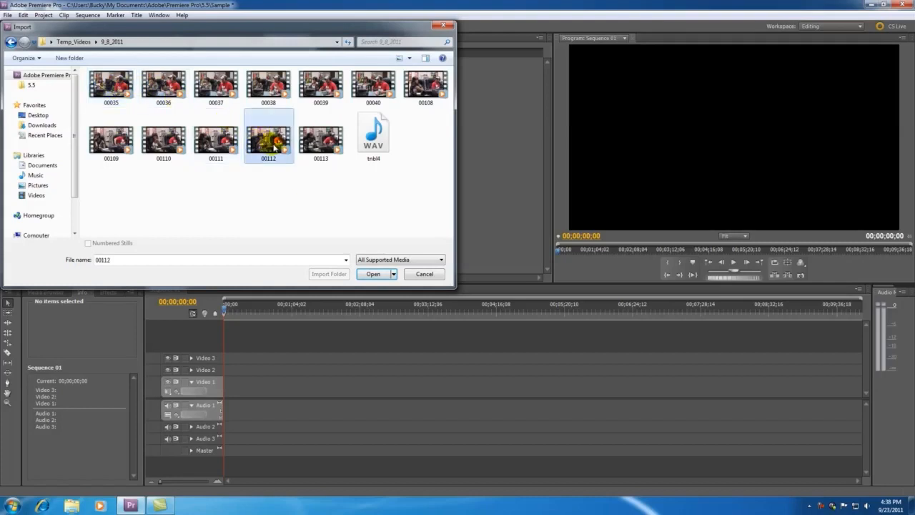
pyautogui.click(118, 89)
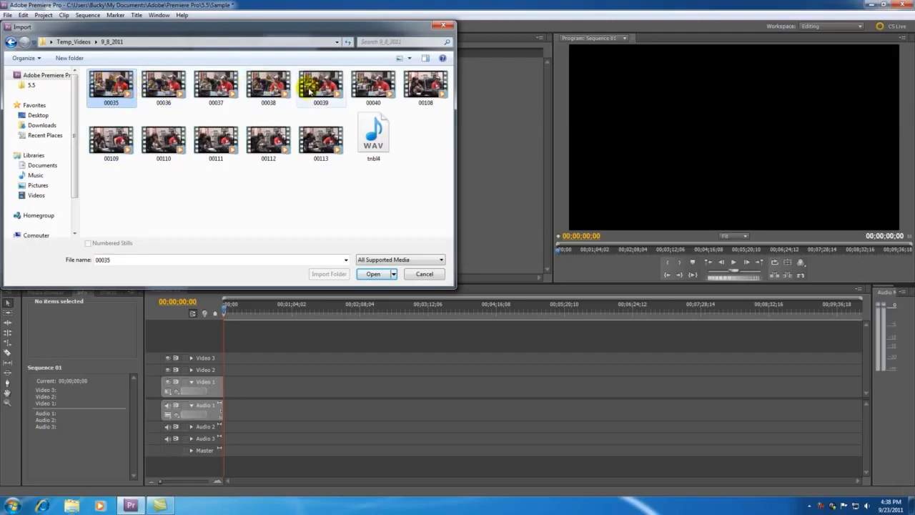
pyautogui.keyDown('ctrl'); pyautogui.click(429, 89); pyautogui.keyUp('ctrl')
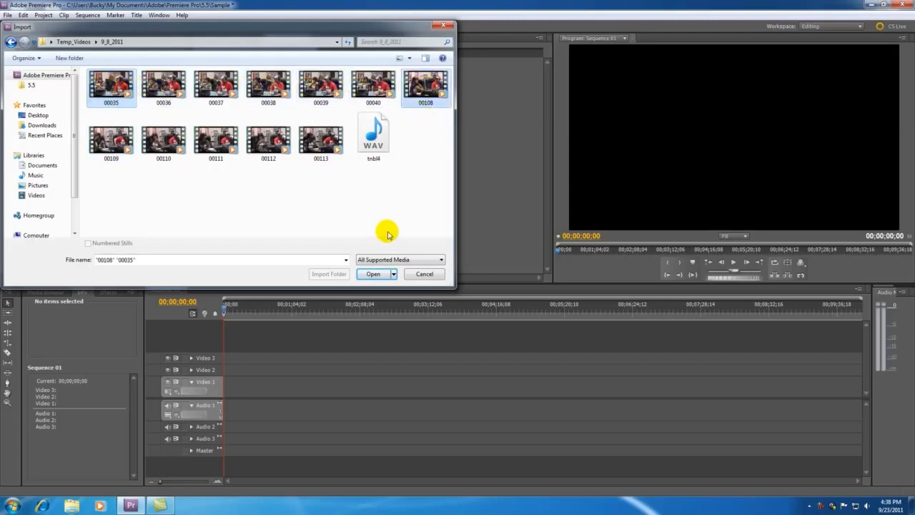
pyautogui.click(371, 275)
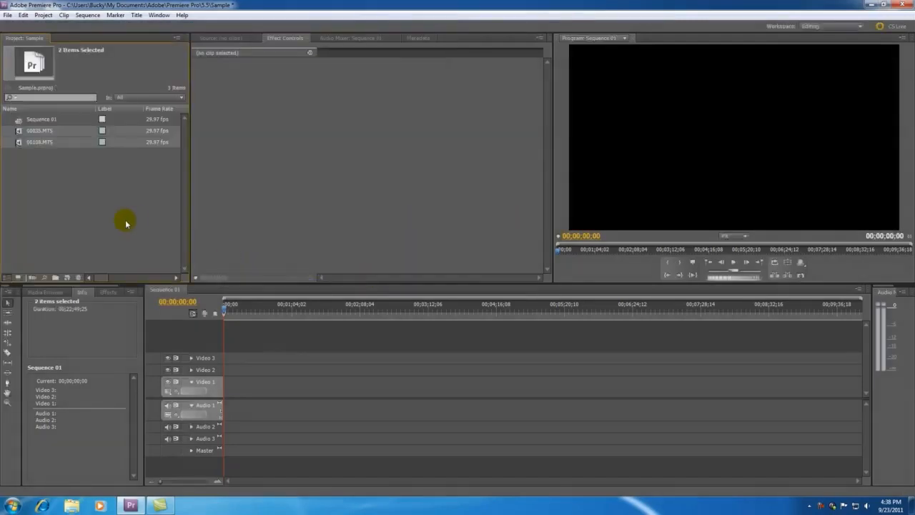
# Step: Preview 00035.MTS and 00108.MTS in the Source monitor to compare the two camera angles, ending on 00035.MTS
pyautogui.click(39, 177)
pyautogui.click(18, 132)
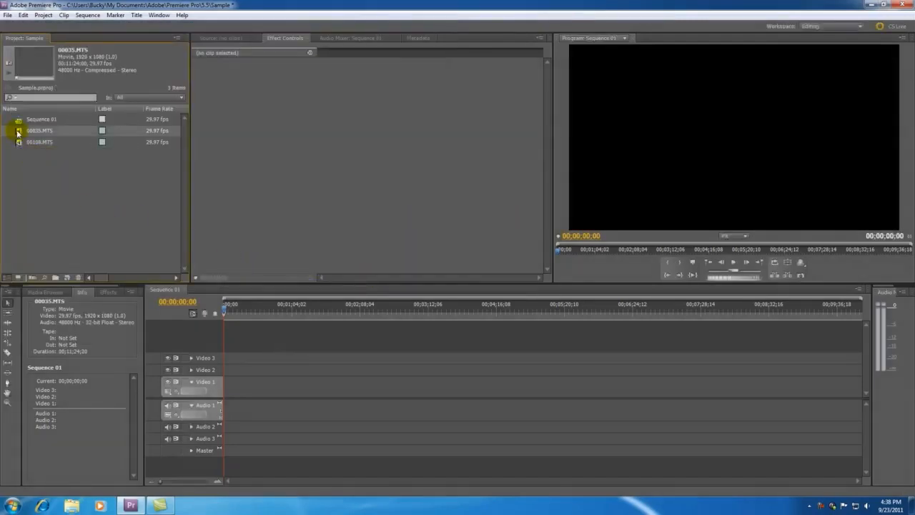
pyautogui.doubleClick(18, 133)
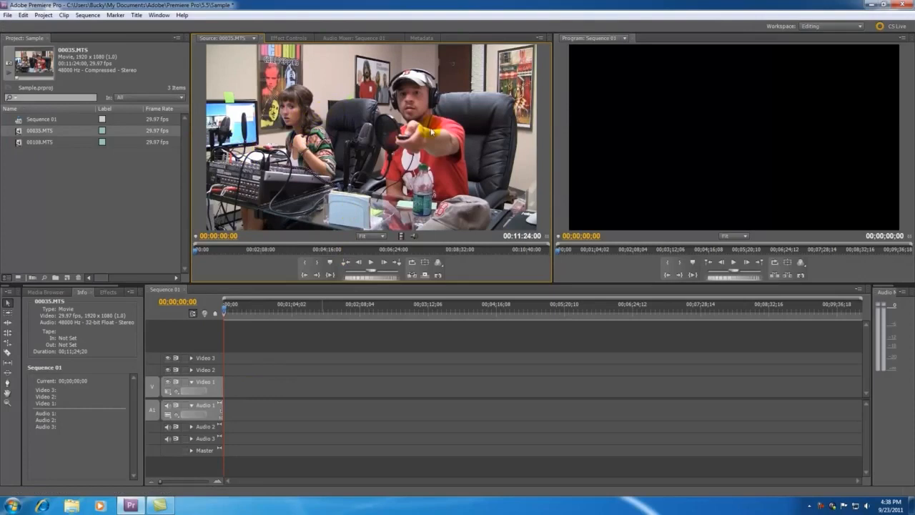
pyautogui.click(19, 142)
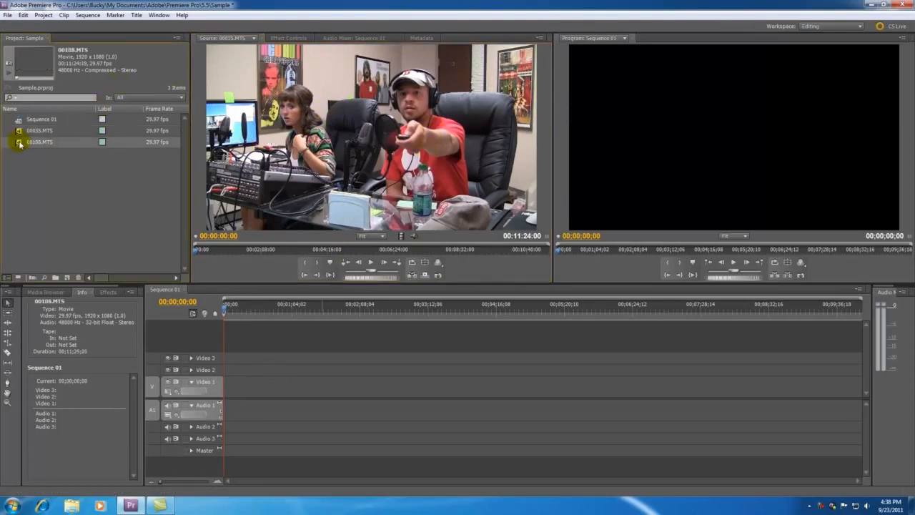
pyautogui.doubleClick(68, 146)
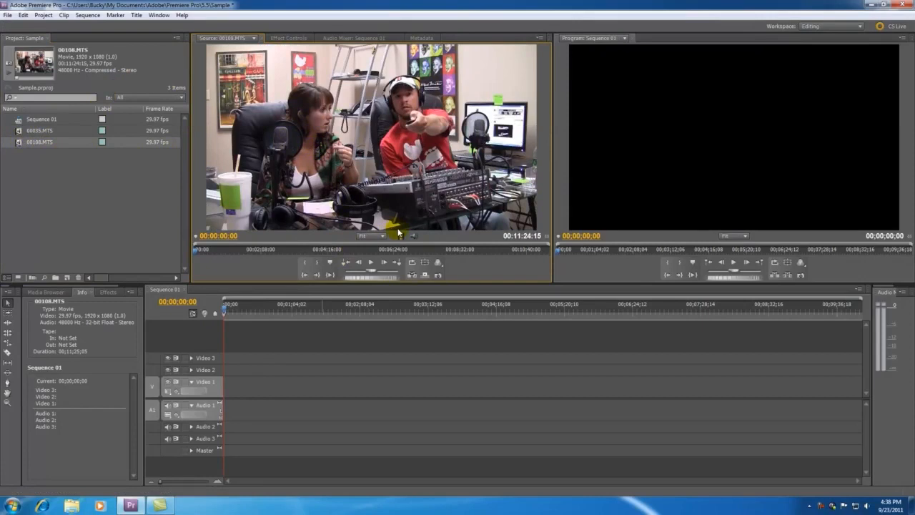
pyautogui.click(33, 166)
pyautogui.click(19, 132)
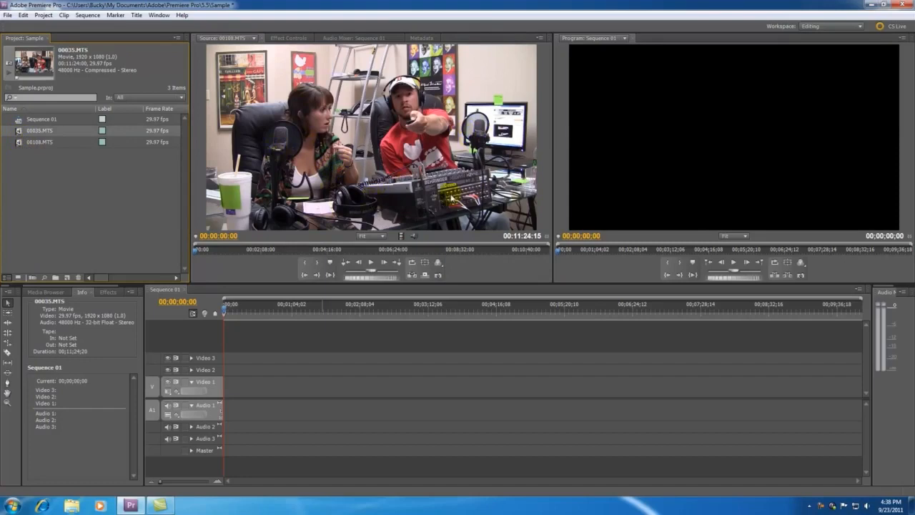
pyautogui.doubleClick(19, 132)
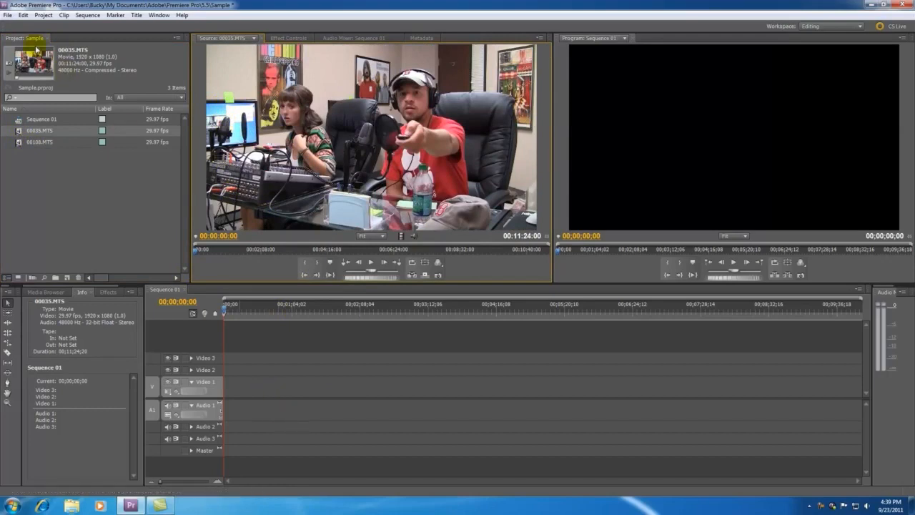
# Step: Import the audio file tnbl4 from the 9_8_2011 folder into the project
pyautogui.click(7, 15)
pyautogui.click(30, 216)
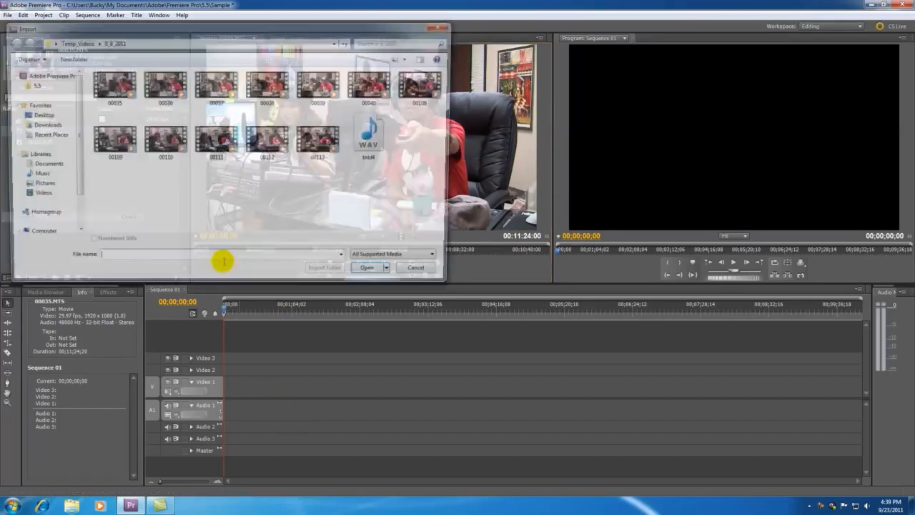
pyautogui.click(379, 139)
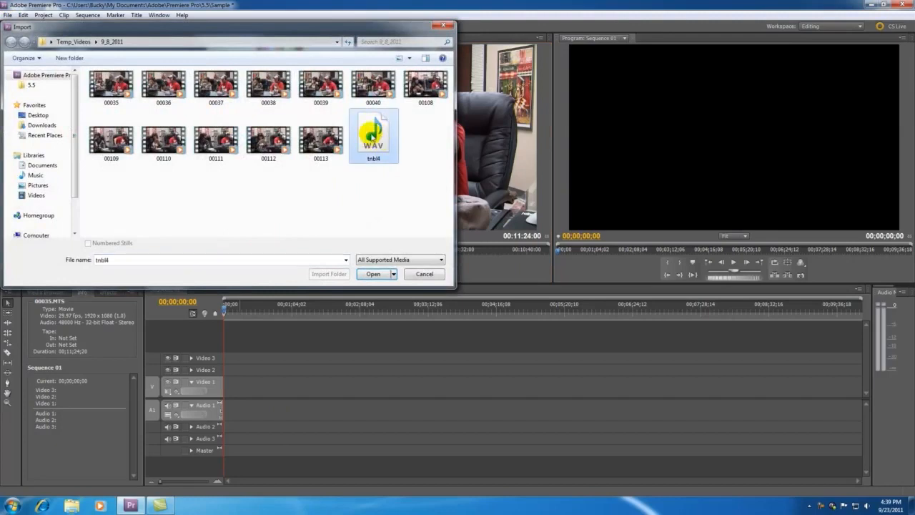
pyautogui.doubleClick(372, 138)
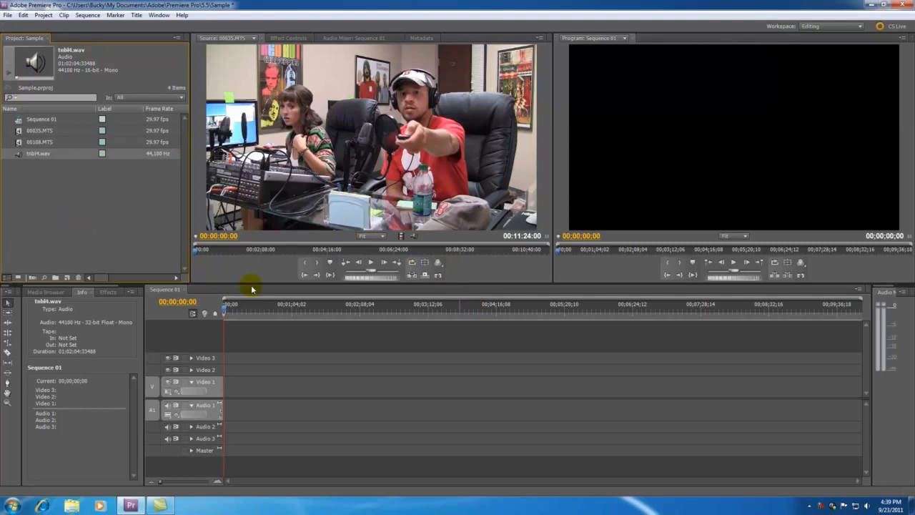
# Step: Import the TNBLINTRO image from the Downloads folder into the project
pyautogui.click(7, 15)
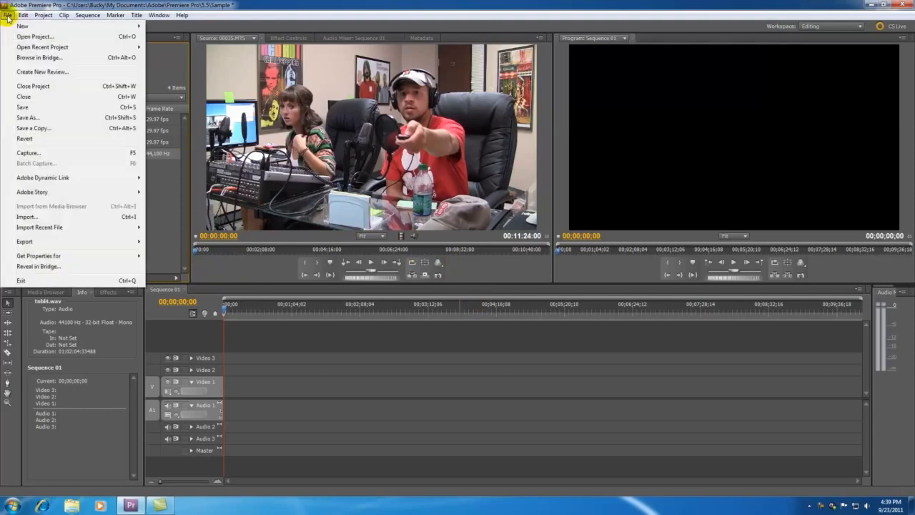
pyautogui.click(25, 217)
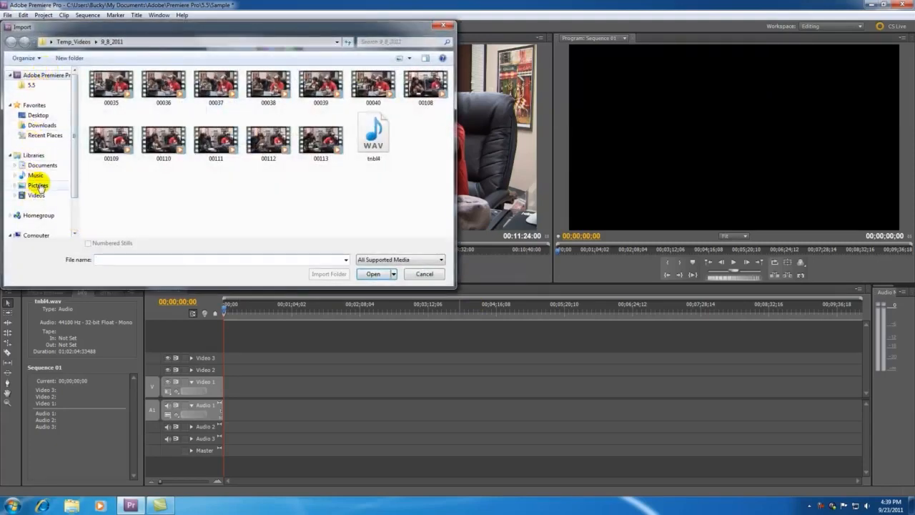
pyautogui.click(41, 125)
pyautogui.click(111, 86)
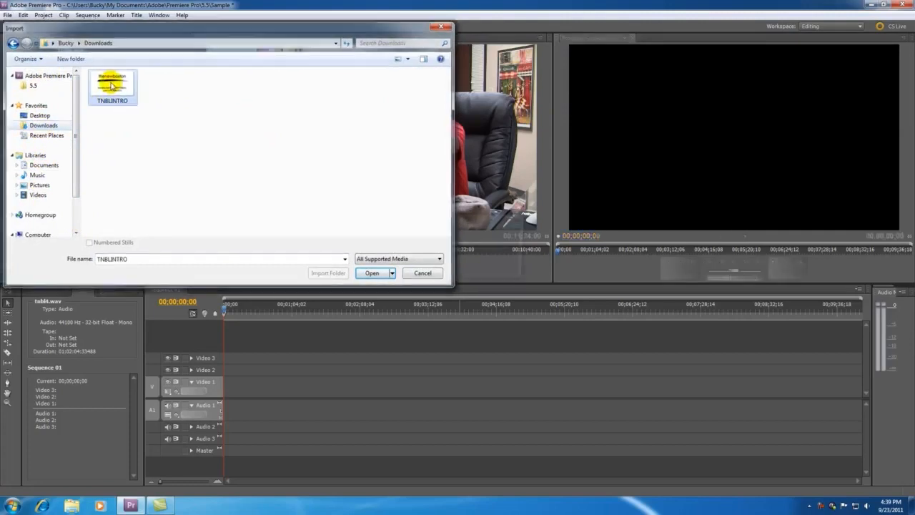
pyautogui.doubleClick(110, 86)
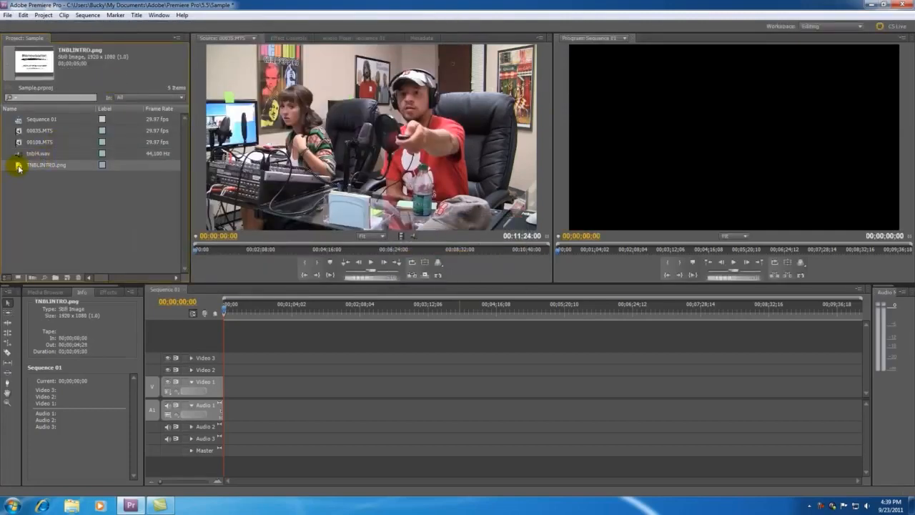
# Step: Review TNBLINTRO.png, both video clips and tnbl4.wav in the Source monitor, ending on 00035.MTS
pyautogui.doubleClick(18, 169)
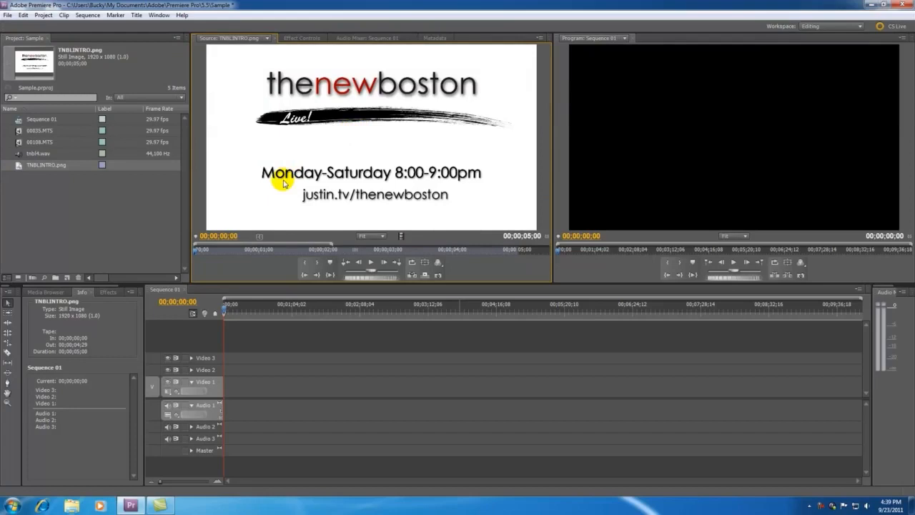
pyautogui.doubleClick(18, 132)
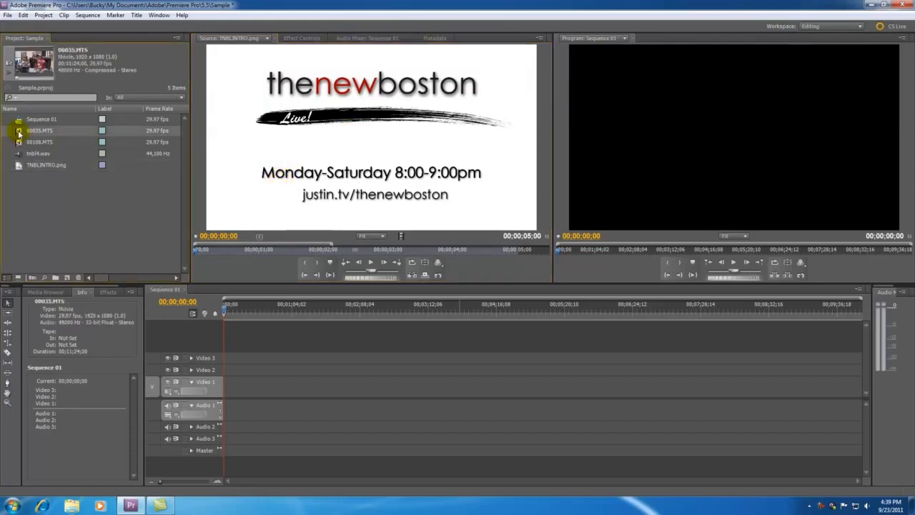
pyautogui.doubleClick(19, 141)
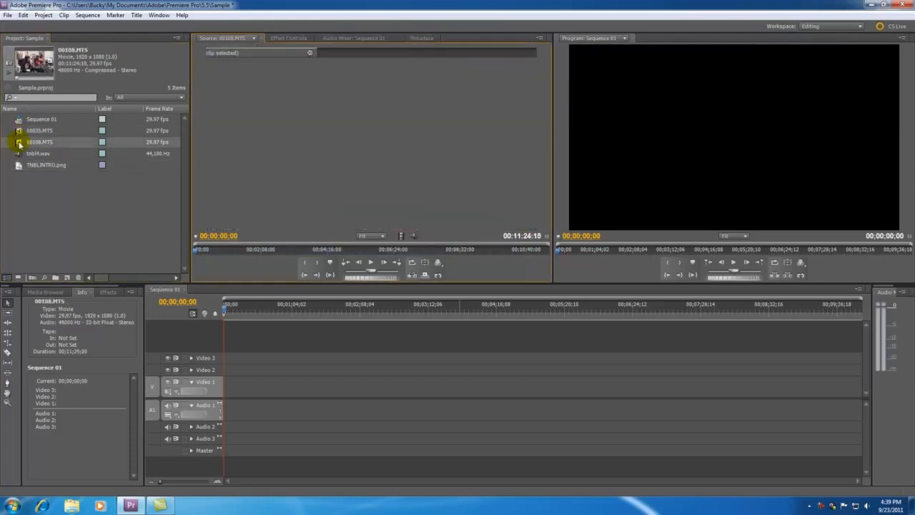
pyautogui.doubleClick(18, 154)
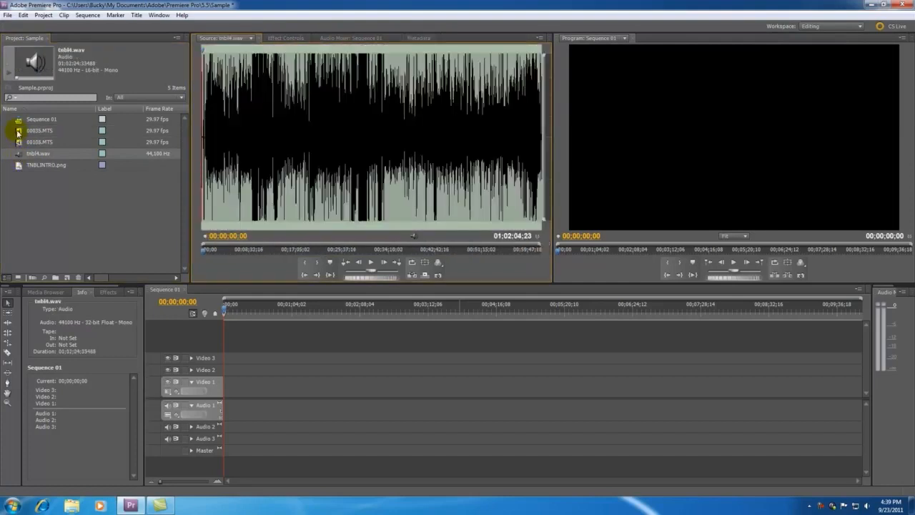
pyautogui.click(18, 131)
pyautogui.click(18, 142)
pyautogui.click(17, 154)
pyautogui.doubleClick(19, 131)
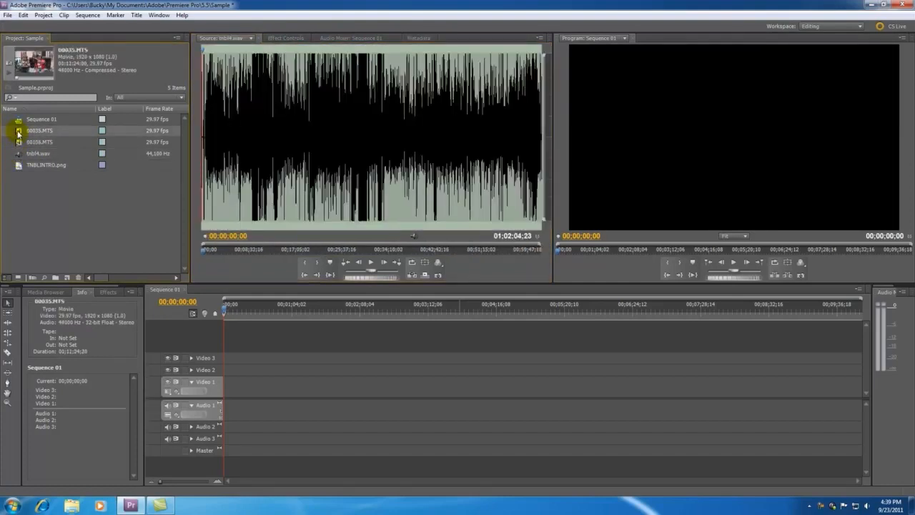
# Step: Place 00035.MTS on Video 1 and Audio 1, starting about a minute and a half into the sequence
pyautogui.click(20, 141)
pyautogui.click(19, 131)
pyautogui.moveTo(18, 132); pyautogui.dragTo(333, 386)
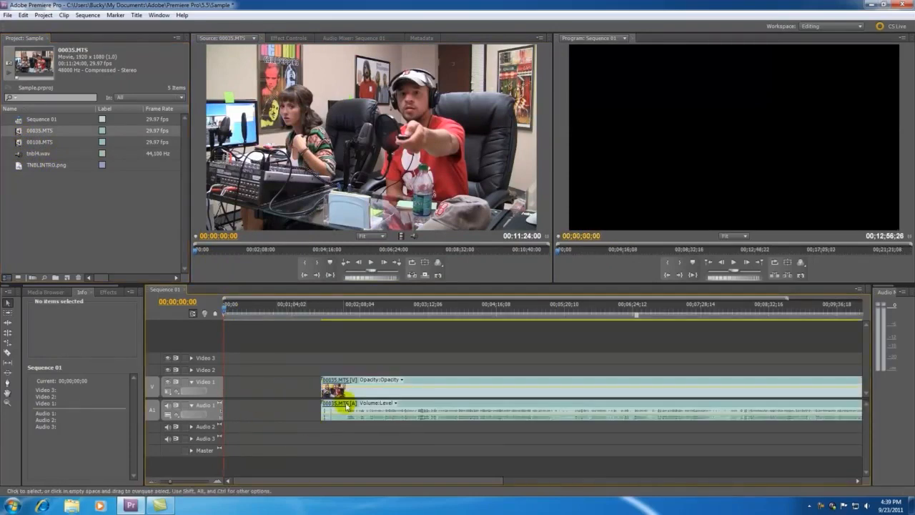
# Step: Stack 00108.MTS on Video 2 and Audio 2 with its start aligned to 00035.MTS, and expand both tracks
pyautogui.click(20, 148)
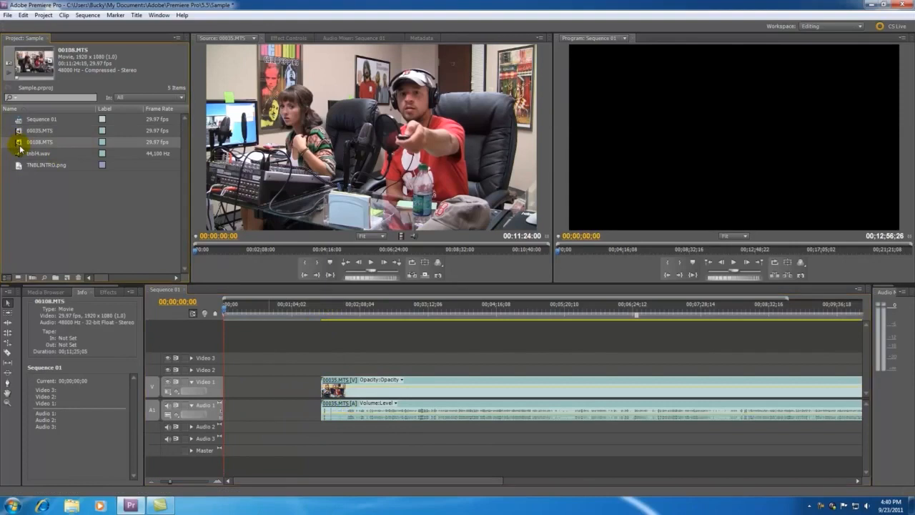
pyautogui.moveTo(19, 143); pyautogui.dragTo(321, 370)
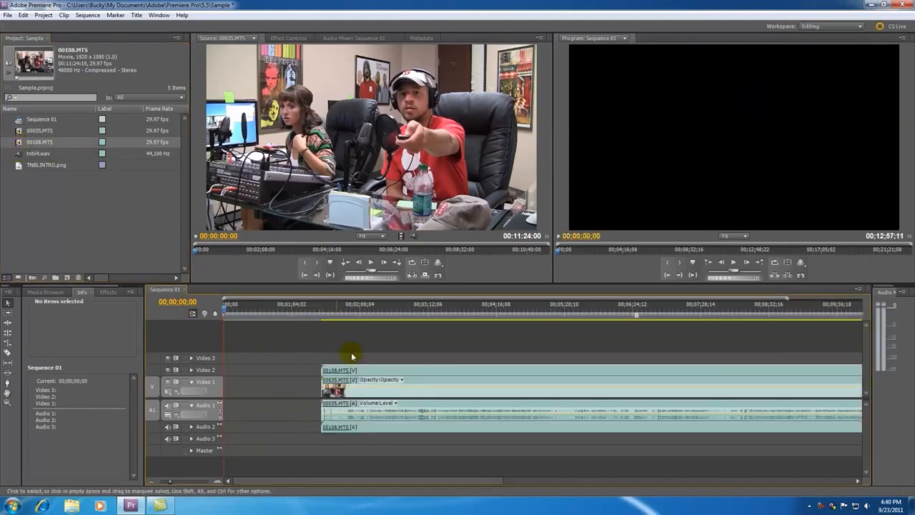
pyautogui.click(191, 370)
pyautogui.click(191, 426)
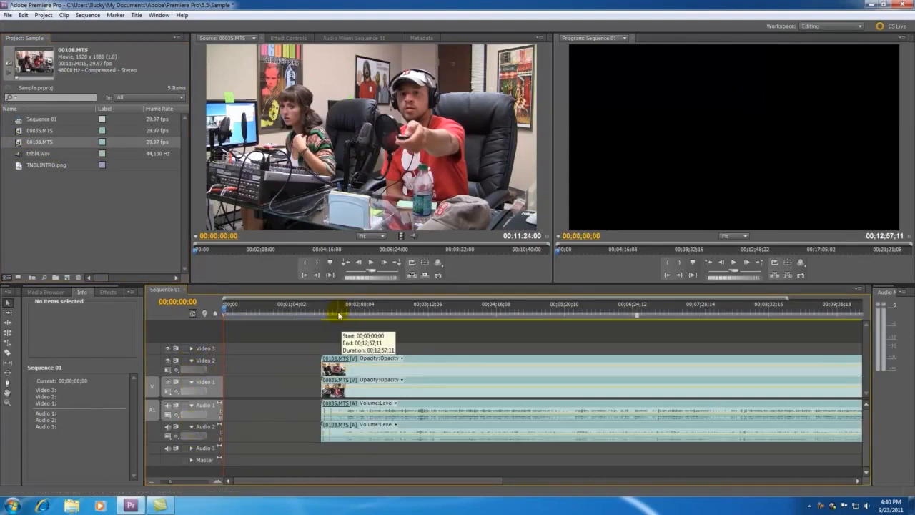
# Step: Open 00108.MTS in the Source monitor and move the playhead to about 00;01;39;25 to compare the footage
pyautogui.click(335, 313)
pyautogui.moveTo(337, 314); pyautogui.dragTo(329, 314)
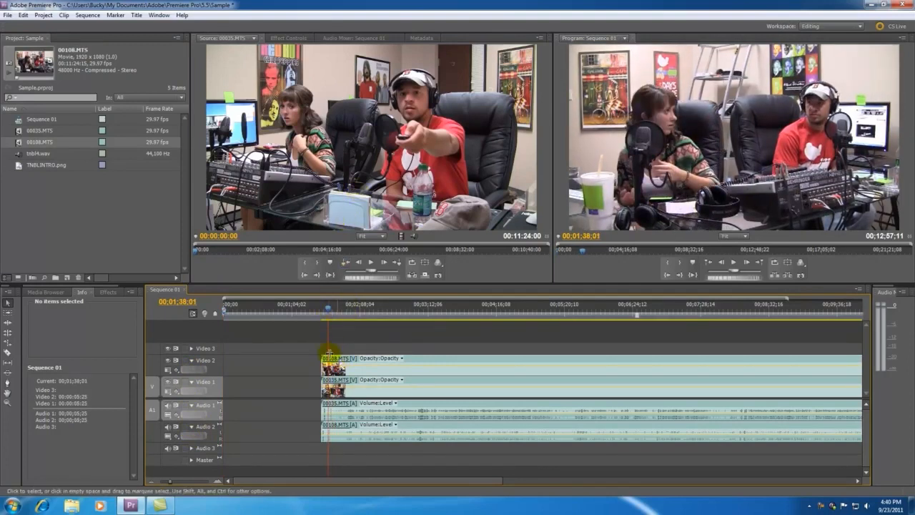
pyautogui.moveTo(20, 141); pyautogui.dragTo(257, 272)
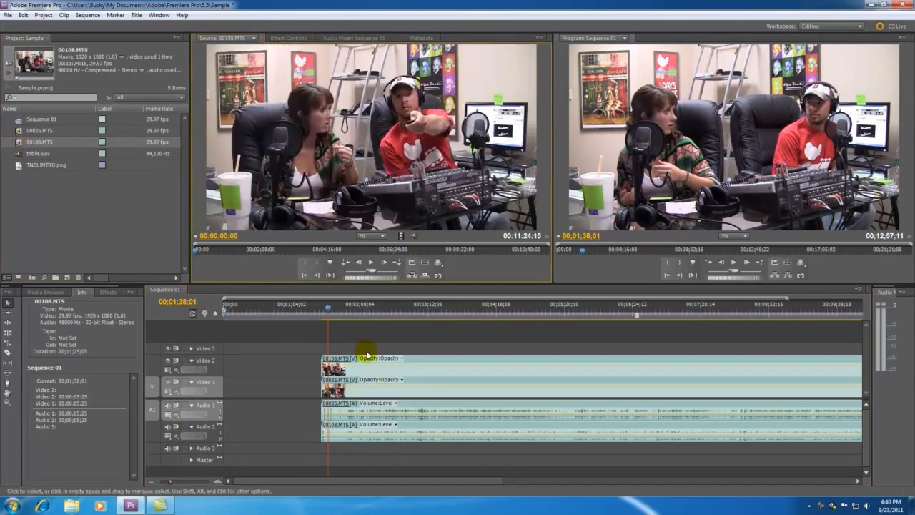
pyautogui.click(326, 309)
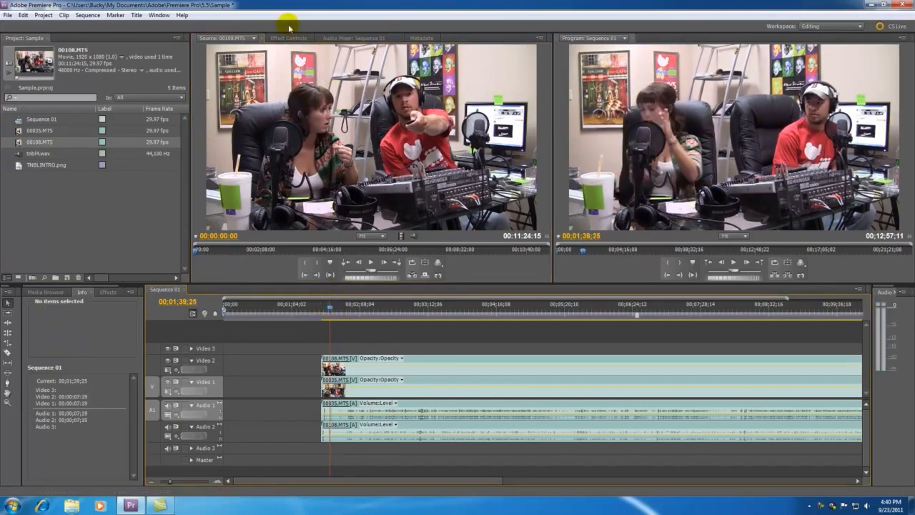
# Step: Examine the stacked clips' waveforms and scrub the footage around 00;01;38;25 to 00;01;39;21 to locate the clap in each angle
pyautogui.click(289, 38)
pyautogui.moveTo(333, 308); pyautogui.dragTo(332, 309)
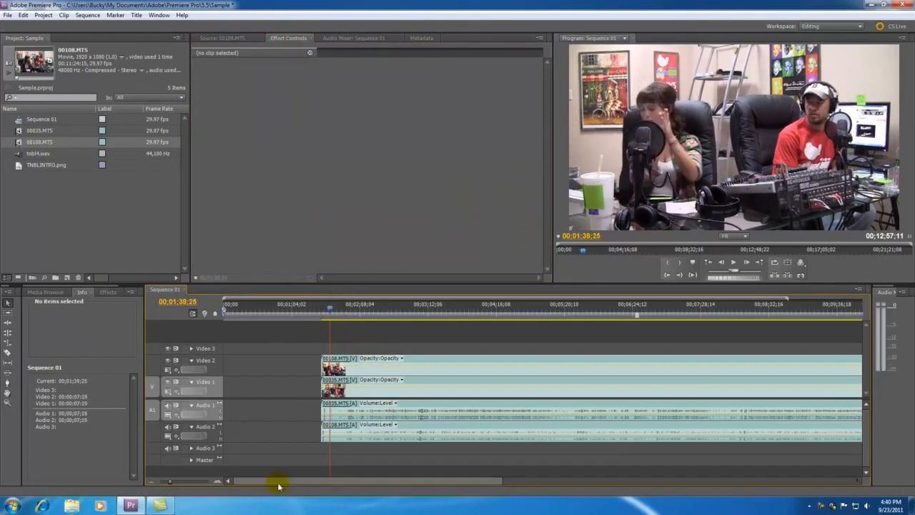
pyautogui.moveTo(176, 484); pyautogui.dragTo(186, 484)
pyautogui.moveTo(541, 311); pyautogui.dragTo(539, 311)
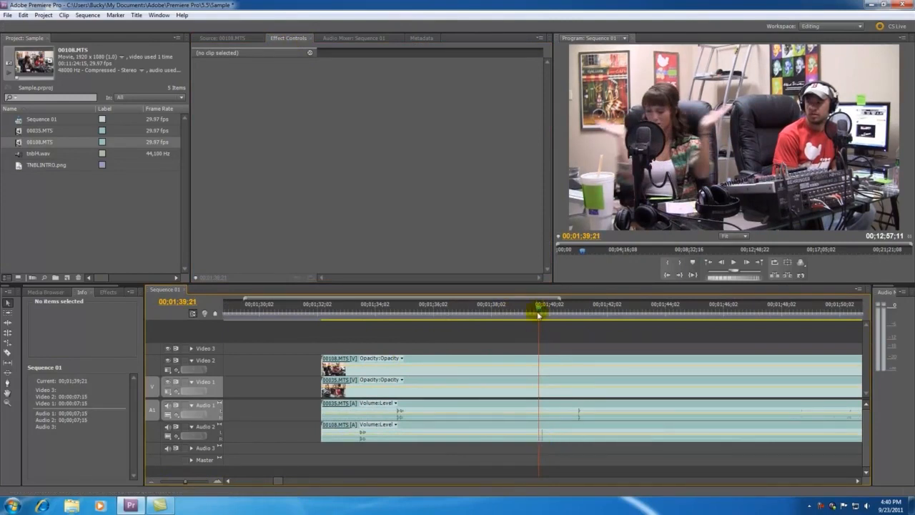
pyautogui.moveTo(539, 310); pyautogui.dragTo(513, 313)
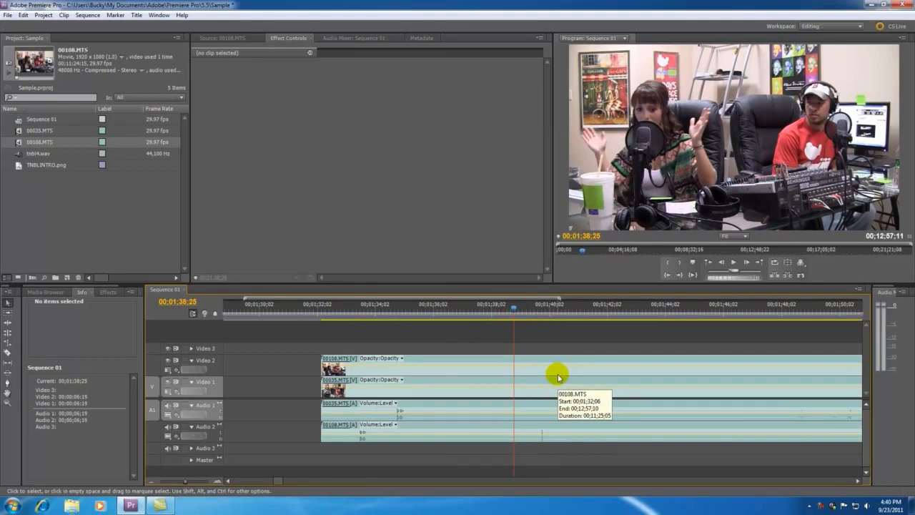
pyautogui.moveTo(513, 310)
pyautogui.mouseDown()
pyautogui.moveTo(545, 309)
pyautogui.moveTo(517, 310)
pyautogui.mouseUp()
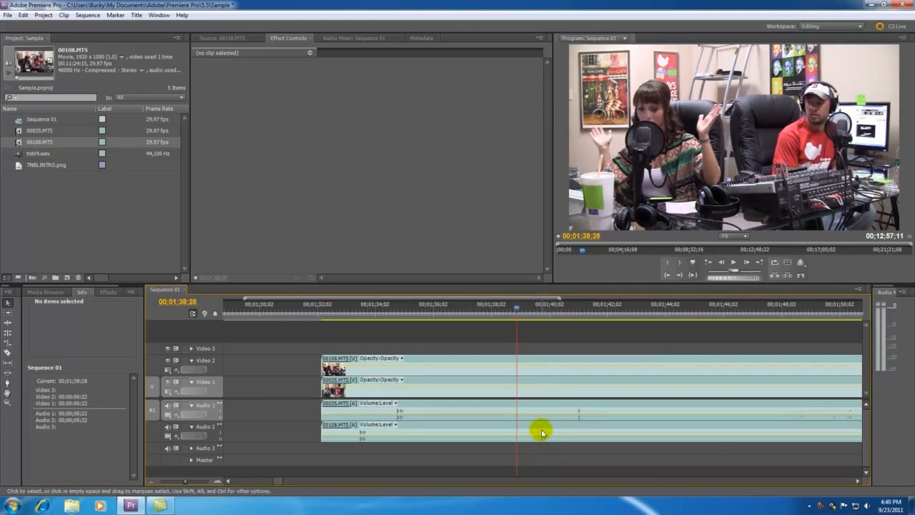
# Step: Turn off snapping and shift 00035.MTS earlier to start at 00;01;30;27, roughly lining up its clap spike with that of 00108.MTS
pyautogui.click(542, 434)
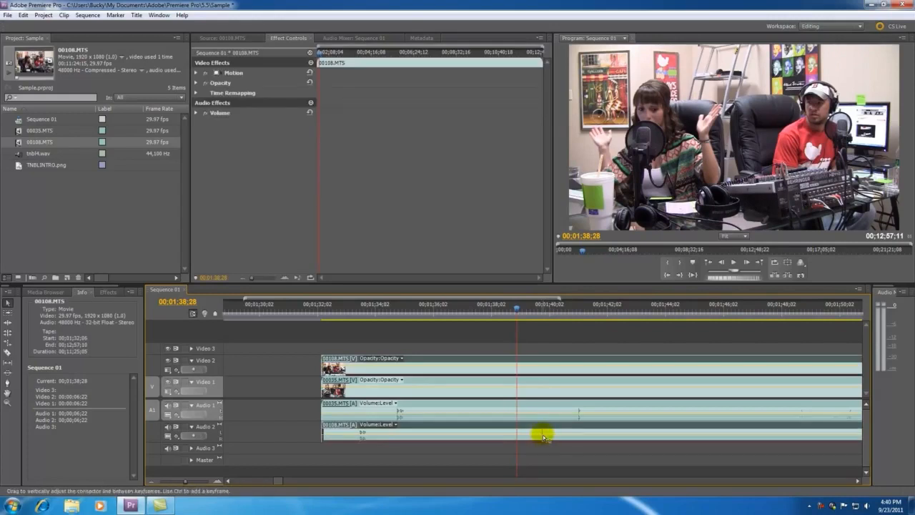
pyautogui.click(577, 392)
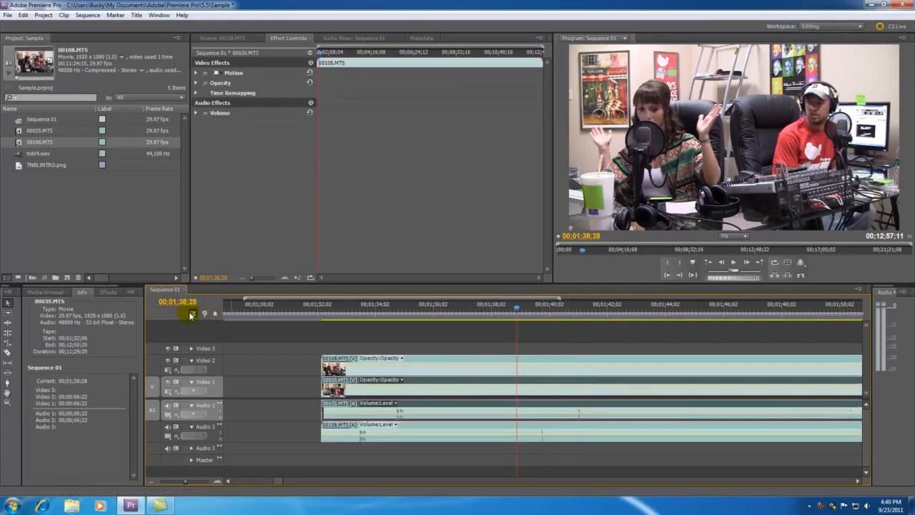
pyautogui.moveTo(547, 382)
pyautogui.mouseDown()
pyautogui.moveTo(527, 382)
pyautogui.moveTo(546, 387)
pyautogui.mouseUp()
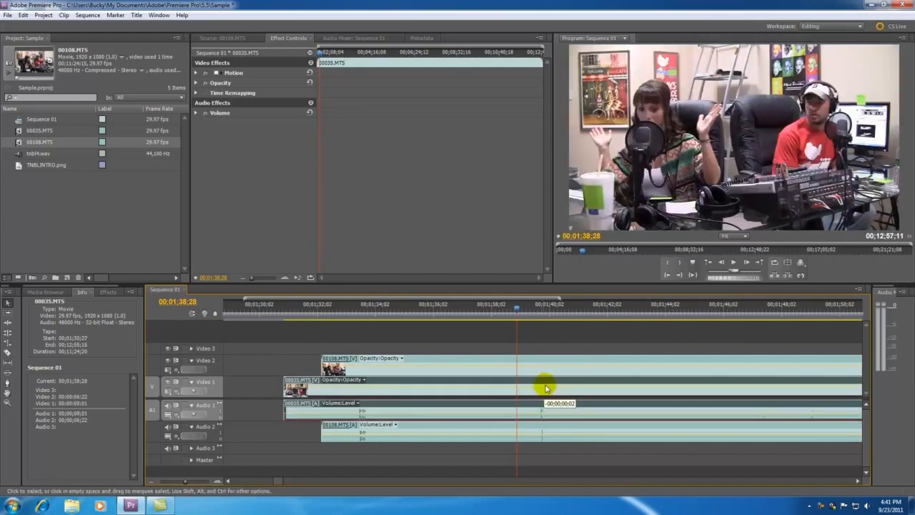
# Step: Nudge 00108.MTS one frame earlier so its clap spike near 00;01;39;24 sits as close as possible to that of 00035.MTS
pyautogui.click(541, 308)
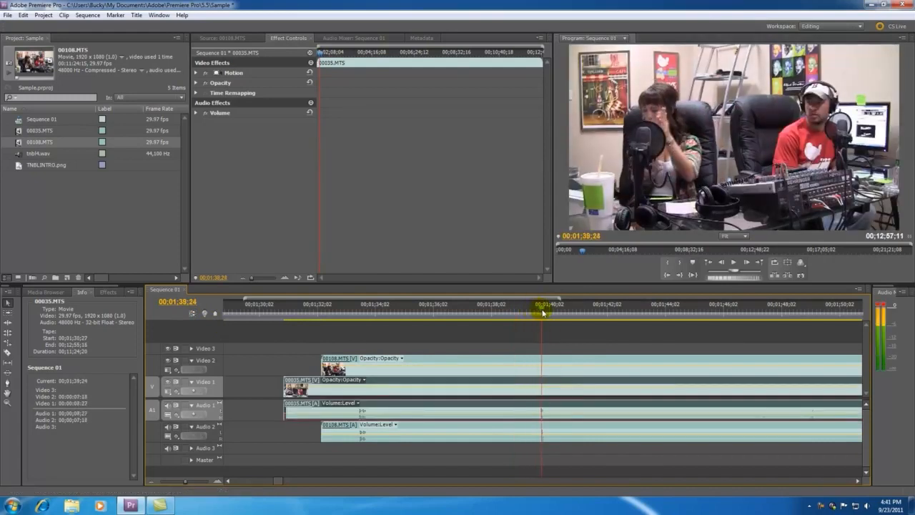
pyautogui.moveTo(186, 486); pyautogui.dragTo(238, 485)
pyautogui.click(571, 427)
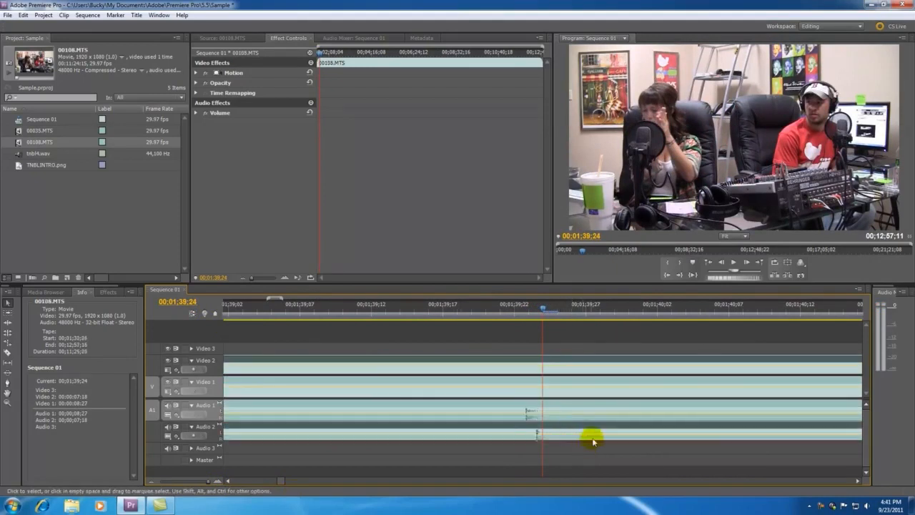
pyautogui.click(585, 307)
pyautogui.click(551, 347)
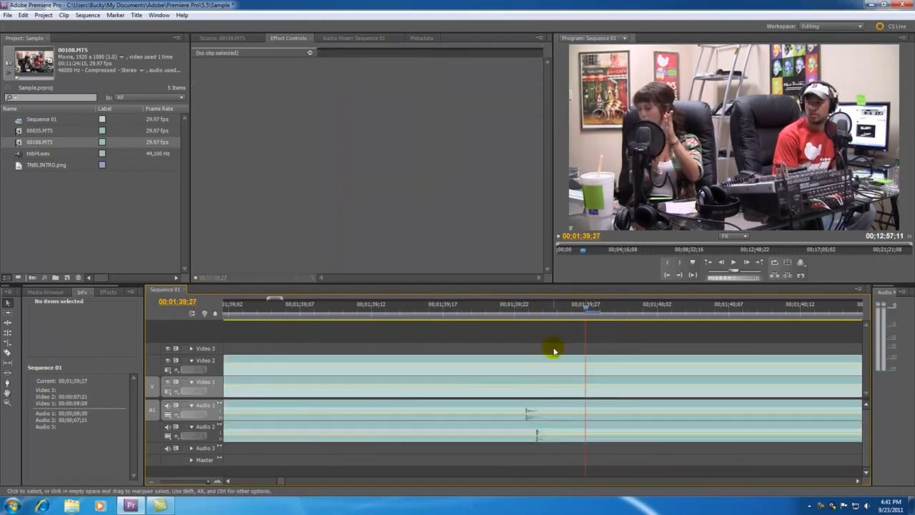
pyautogui.click(572, 429)
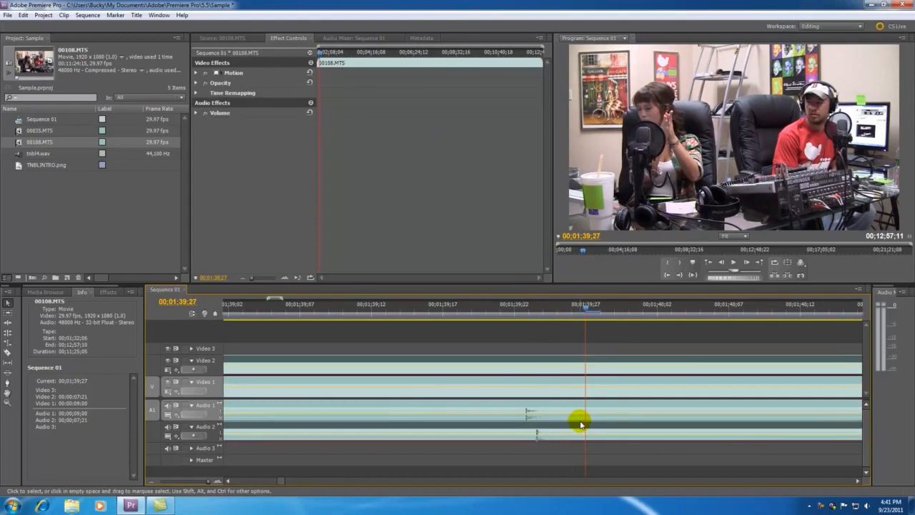
pyautogui.press('alt')
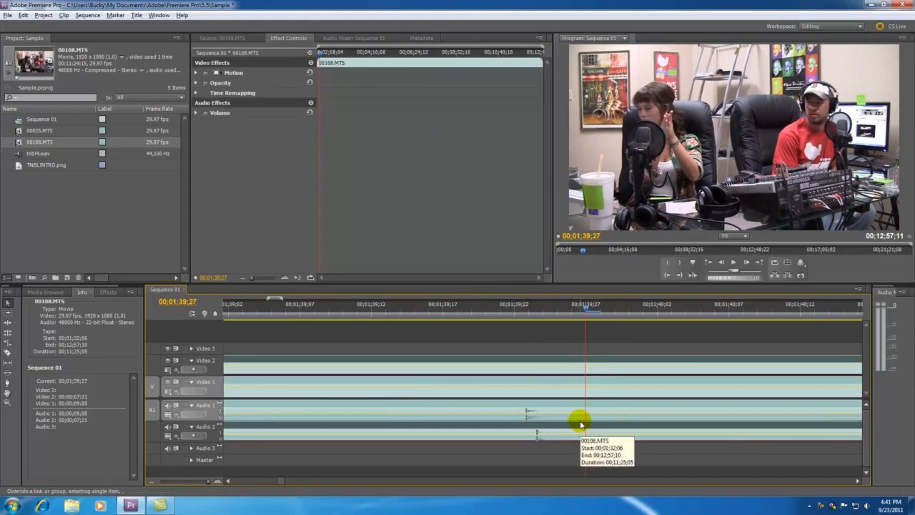
pyautogui.hotkey('alt', 'Left')
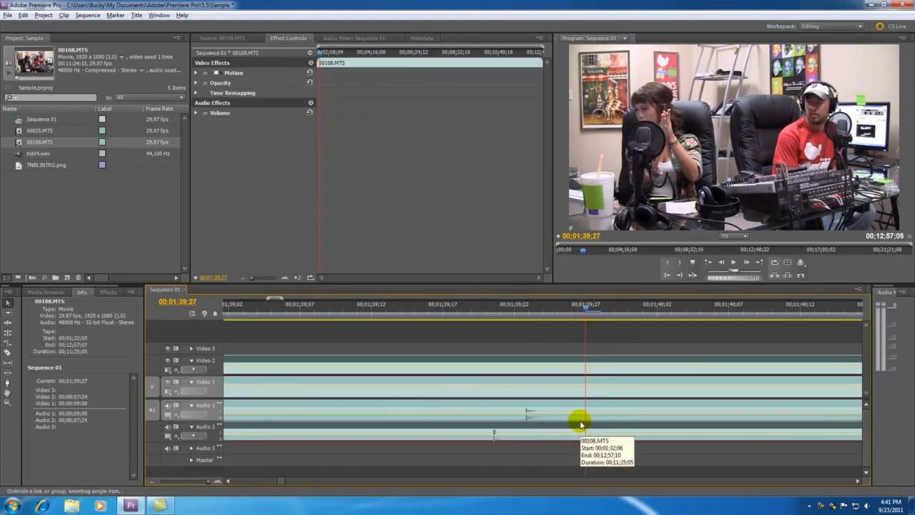
pyautogui.hotkey('alt', 'Right')
pyautogui.hotkey('alt', 'Right')
pyautogui.hotkey('alt', 'Left')
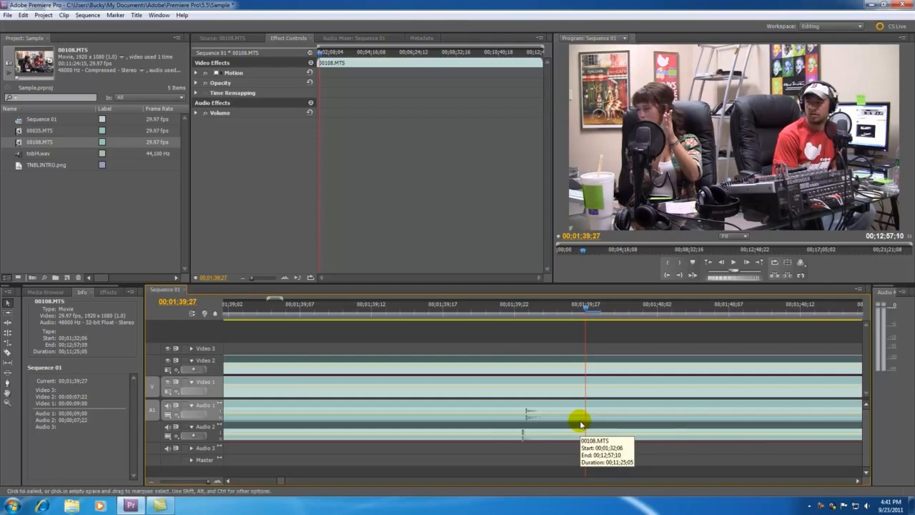
# Step: Play the sequence from about 00;01;55 to check that the audio of both camera angles is in sync
pyautogui.click(543, 311)
pyautogui.moveTo(544, 311)
pyautogui.mouseDown()
pyautogui.moveTo(519, 311)
pyautogui.moveTo(529, 311)
pyautogui.mouseUp()
pyautogui.moveTo(203, 482); pyautogui.dragTo(178, 482)
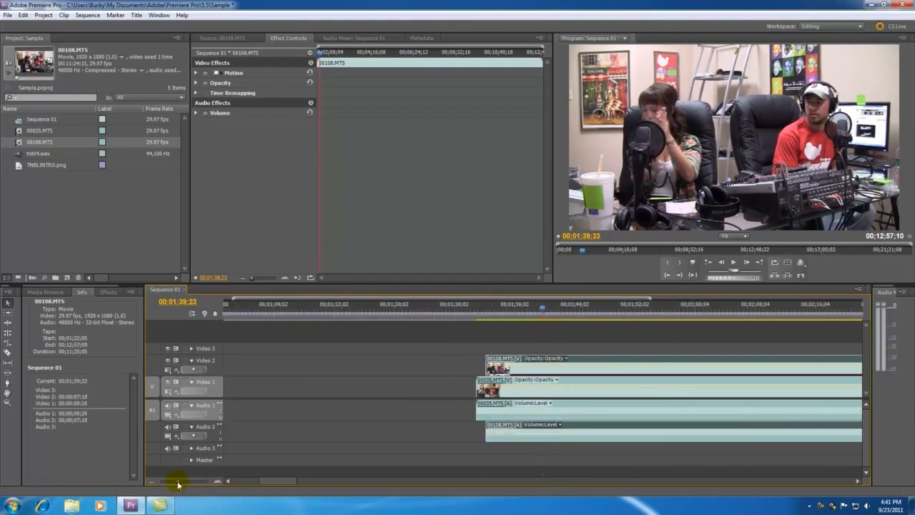
pyautogui.click(626, 309)
pyautogui.press('space')
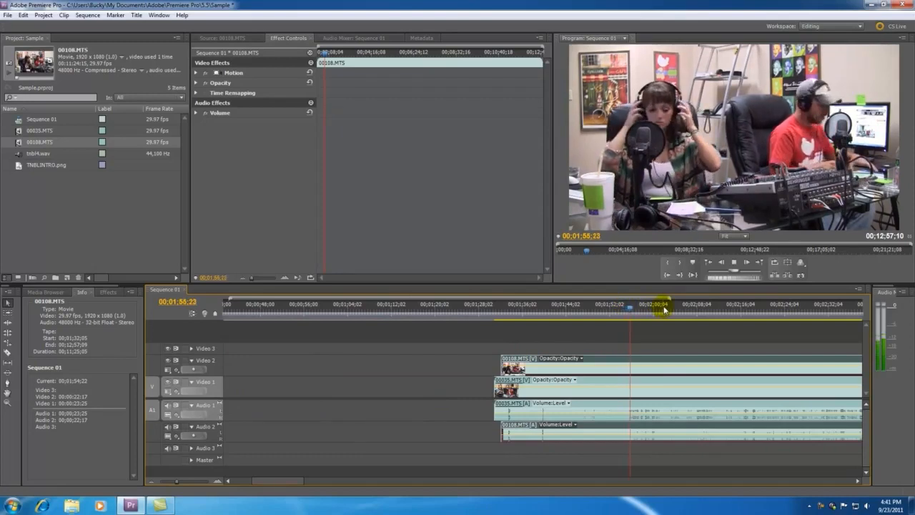
pyautogui.press('space')
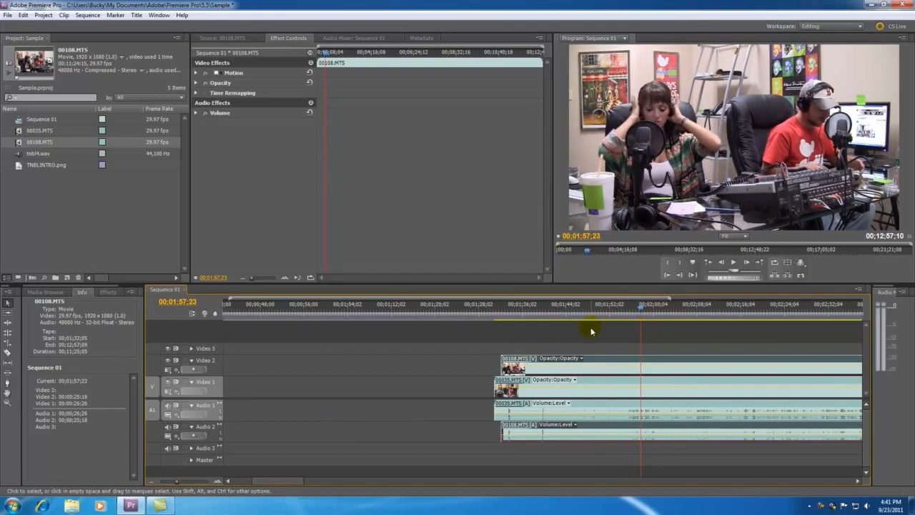
# Step: Inspect the clap spikes around 00;01;39;20 at closer range and check how the starts of the two clips are offset
pyautogui.moveTo(556, 311); pyautogui.dragTo(542, 316)
pyautogui.moveTo(153, 481); pyautogui.dragTo(187, 481)
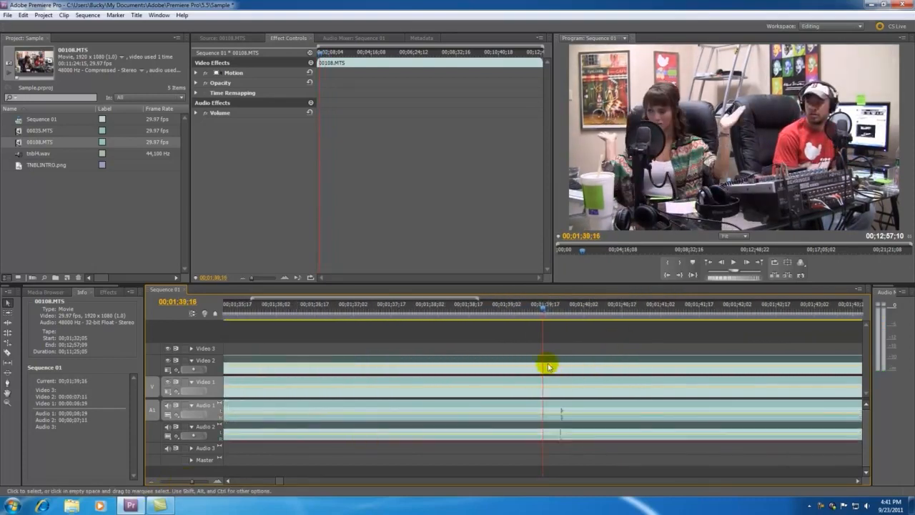
pyautogui.moveTo(541, 310); pyautogui.dragTo(552, 315)
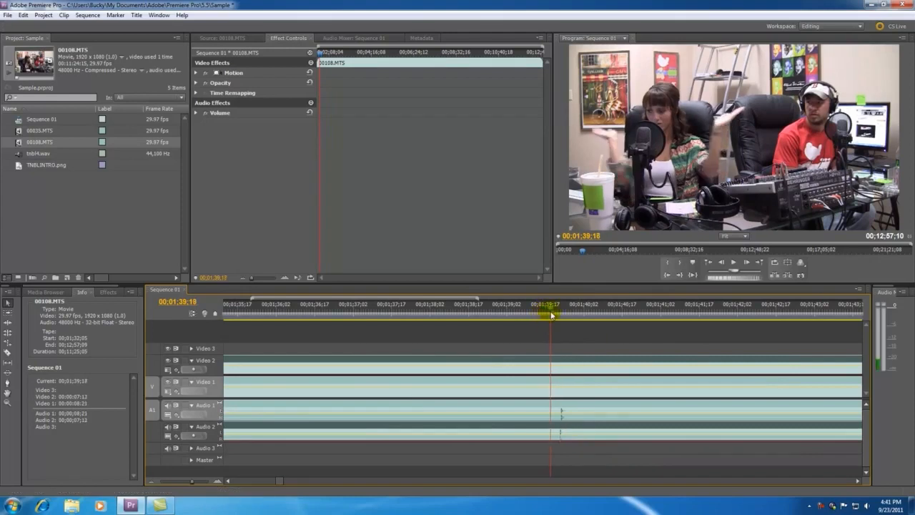
pyautogui.moveTo(190, 484); pyautogui.dragTo(180, 481)
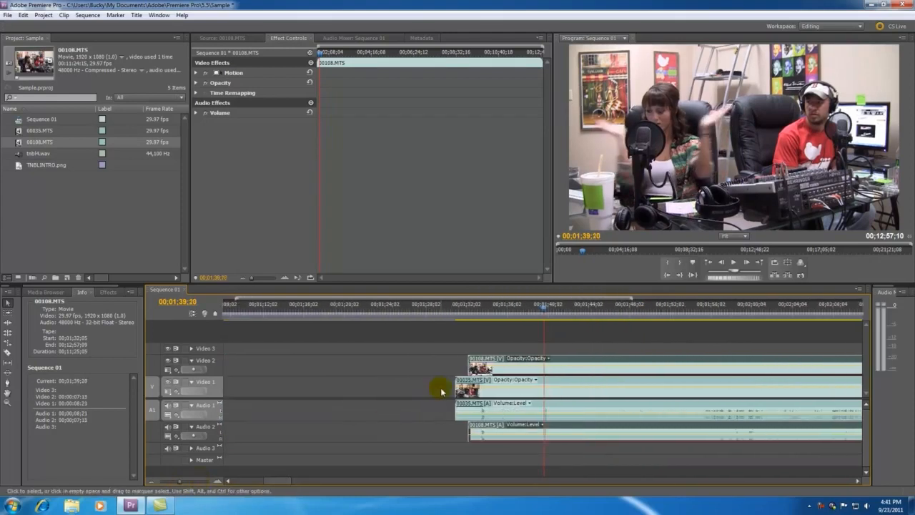
pyautogui.moveTo(431, 405); pyautogui.dragTo(478, 431)
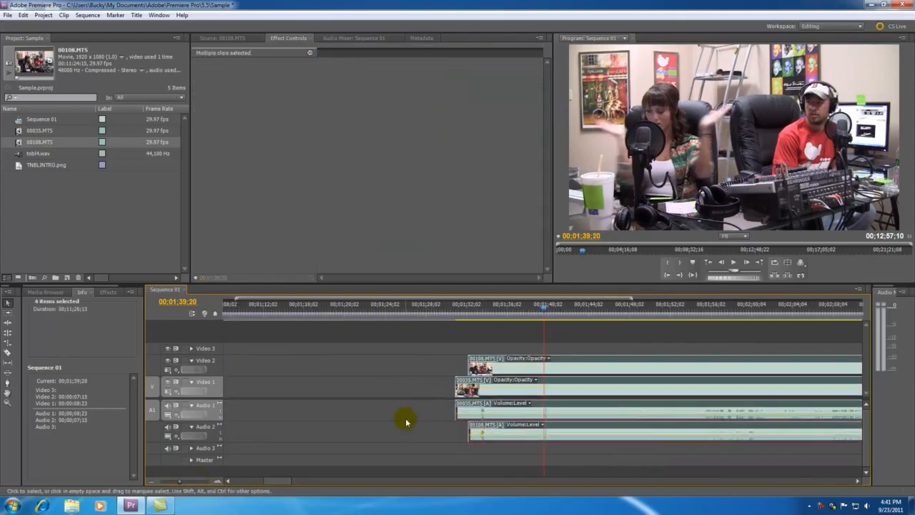
pyautogui.click(405, 422)
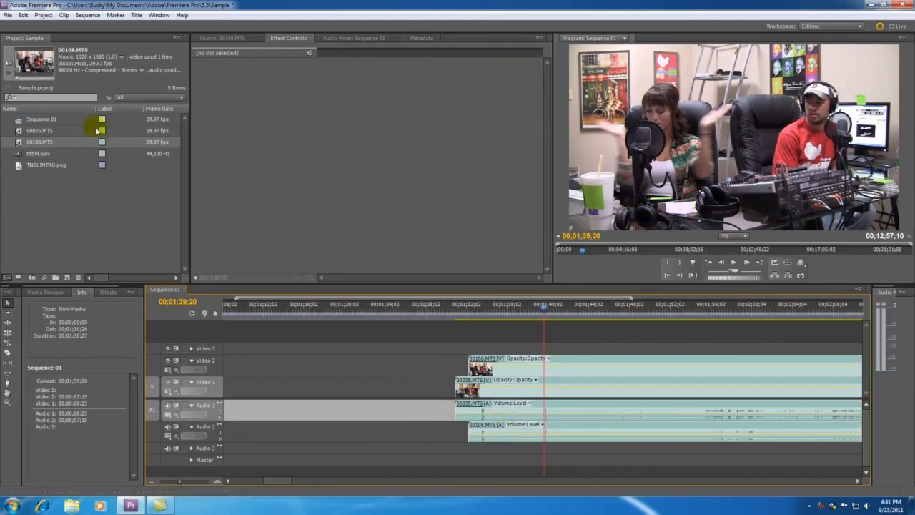
# Step: Place tnbl4.wav on a new Audio 4 track, expand the track, and slide the clip earlier to start at 00;01;11;15
pyautogui.click(18, 156)
pyautogui.moveTo(81, 193); pyautogui.dragTo(453, 473)
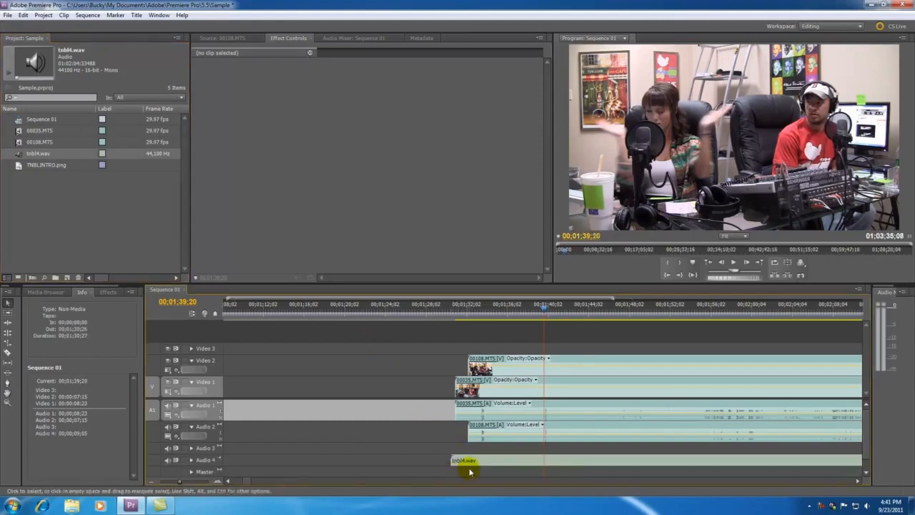
pyautogui.click(191, 463)
pyautogui.click(630, 461)
pyautogui.moveTo(630, 461); pyautogui.dragTo(433, 465)
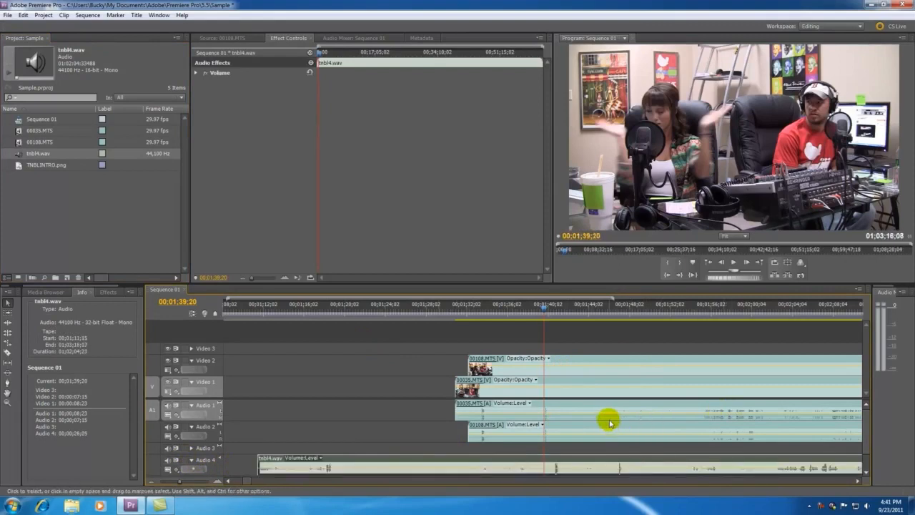
# Step: Play the sequence from 00;01;39;20 to identify which waveform spike in tnbl4.wav is the clap
pyautogui.press('space')
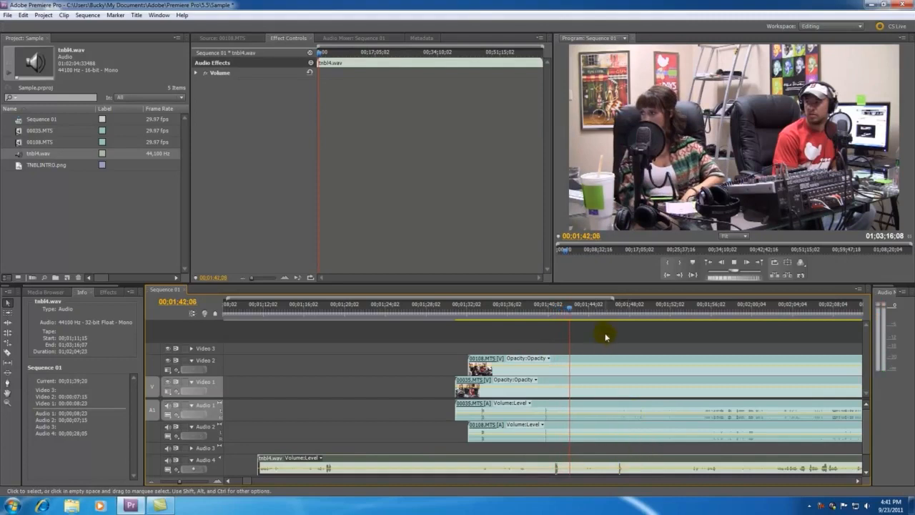
pyautogui.click(621, 468)
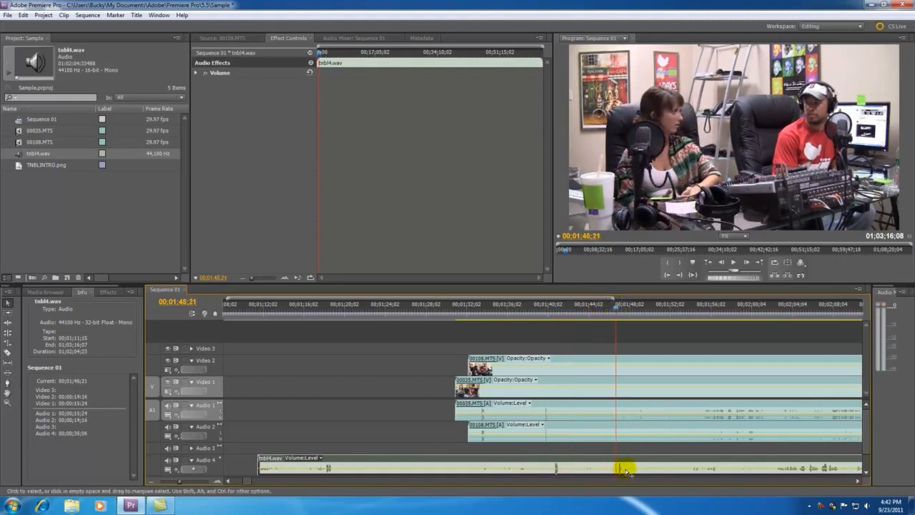
pyautogui.press('space')
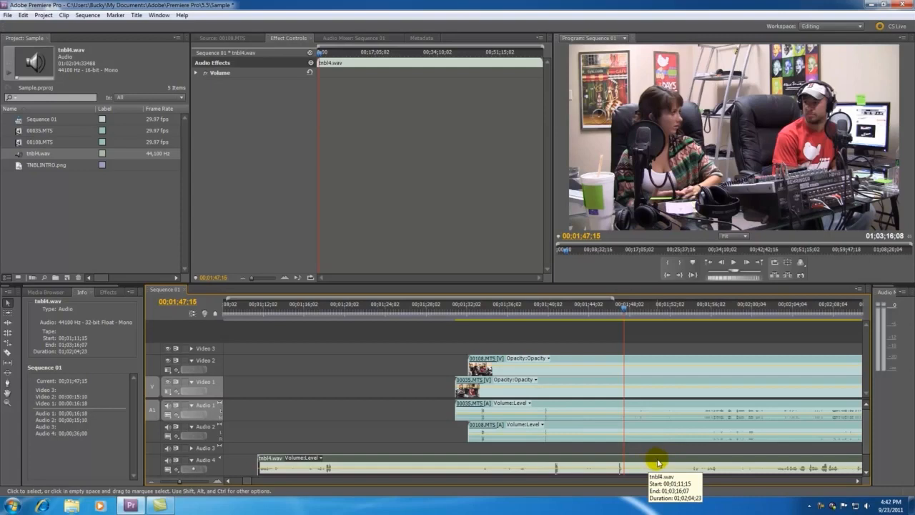
# Step: Slide tnbl4.wav earlier to start at 00;01;04;28, bringing its clap spike close to the claps in the camera audio
pyautogui.moveTo(658, 462); pyautogui.dragTo(610, 465)
pyautogui.moveTo(184, 485); pyautogui.dragTo(178, 482)
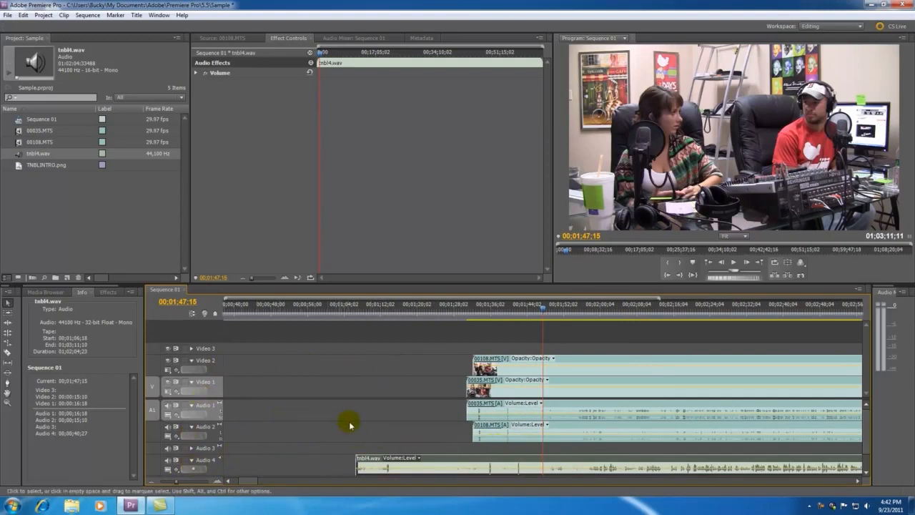
pyautogui.moveTo(527, 460)
pyautogui.mouseDown()
pyautogui.moveTo(466, 464)
pyautogui.moveTo(541, 465)
pyautogui.moveTo(517, 465)
pyautogui.moveTo(531, 462)
pyautogui.mouseUp()
pyautogui.click(511, 308)
pyautogui.press('space')
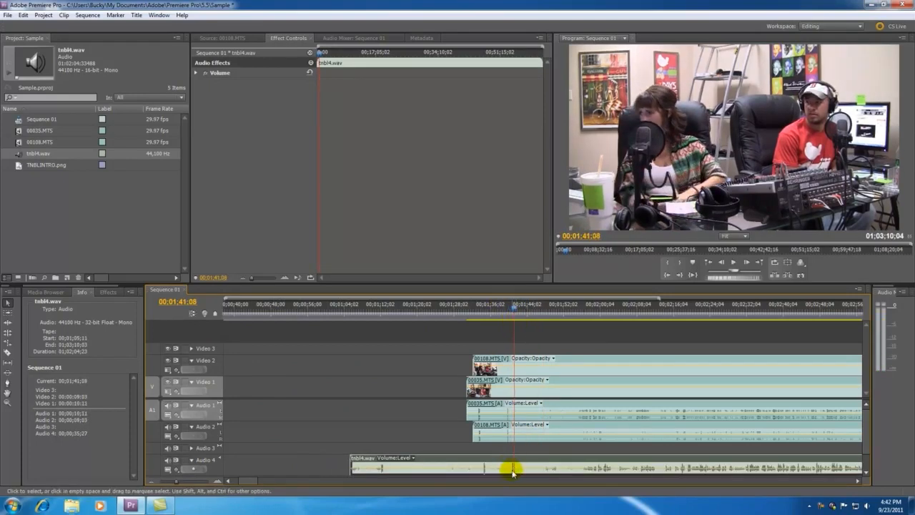
pyautogui.moveTo(510, 463); pyautogui.dragTo(508, 462)
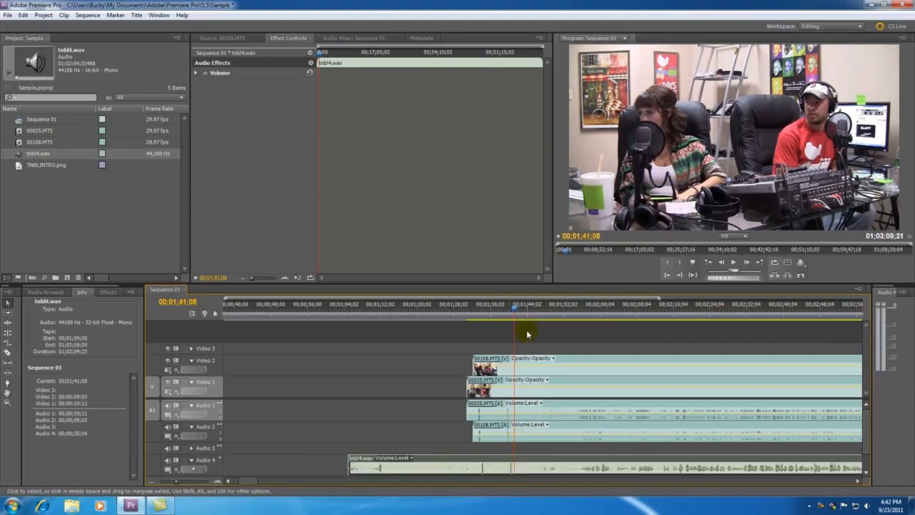
# Step: Nudge tnbl4.wav earlier by frames to start at 00;01;04;08, matching its clap to the camera audio, and check the alignment at 00;01;39;23
pyautogui.click(510, 315)
pyautogui.moveTo(198, 482); pyautogui.dragTo(219, 482)
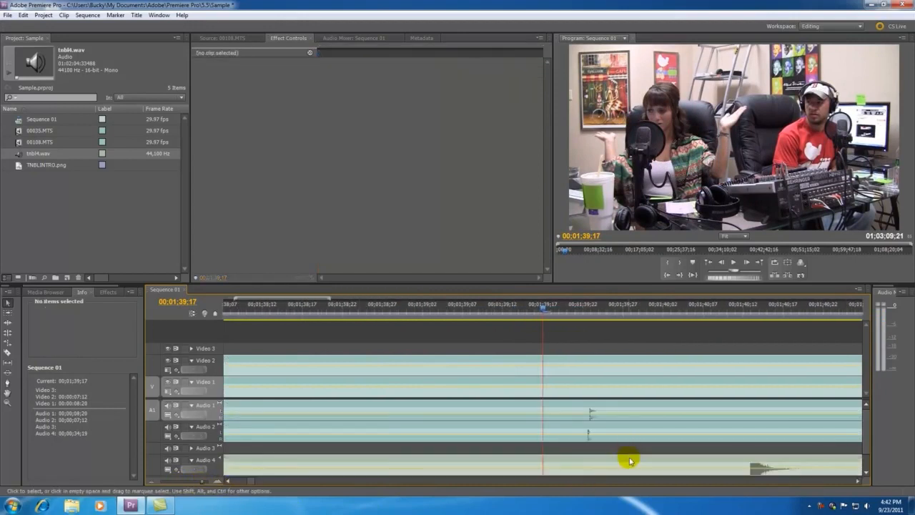
pyautogui.press('alt')
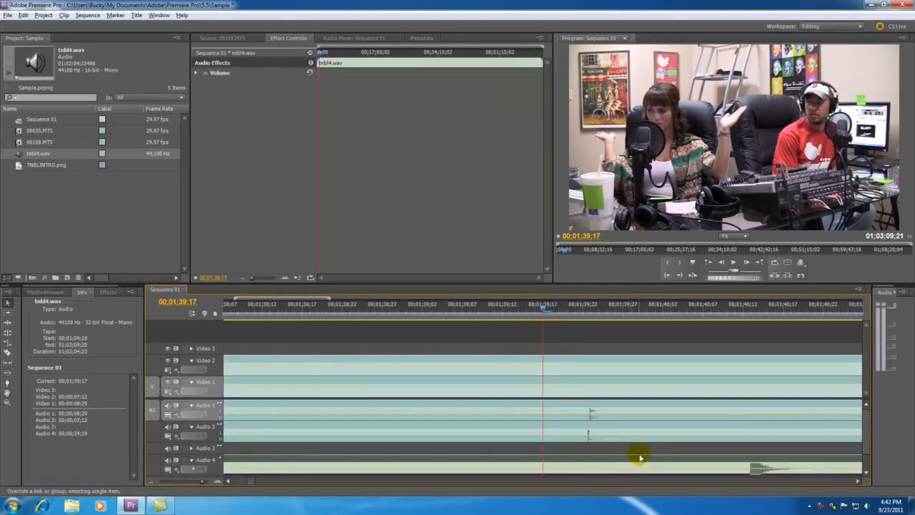
pyautogui.hotkey('alt', 'Left')
pyautogui.hotkey('alt', 'Left')
pyautogui.hotkey('alt', 'Left')
pyautogui.hotkey('alt', 'Left')
pyautogui.hotkey('alt', 'Left')
pyautogui.hotkey('alt', 'Left')
pyautogui.hotkey('alt', 'Left')
pyautogui.hotkey('alt', 'Left')
pyautogui.hotkey('alt', 'Left')
pyautogui.hotkey('alt', 'Left')
pyautogui.hotkey('alt', 'Left')
pyautogui.hotkey('alt', 'Left')
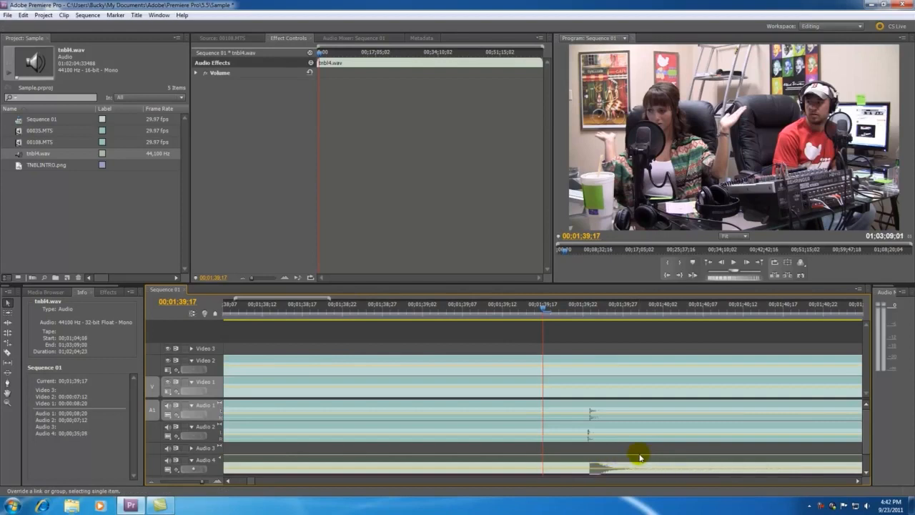
pyautogui.click(591, 307)
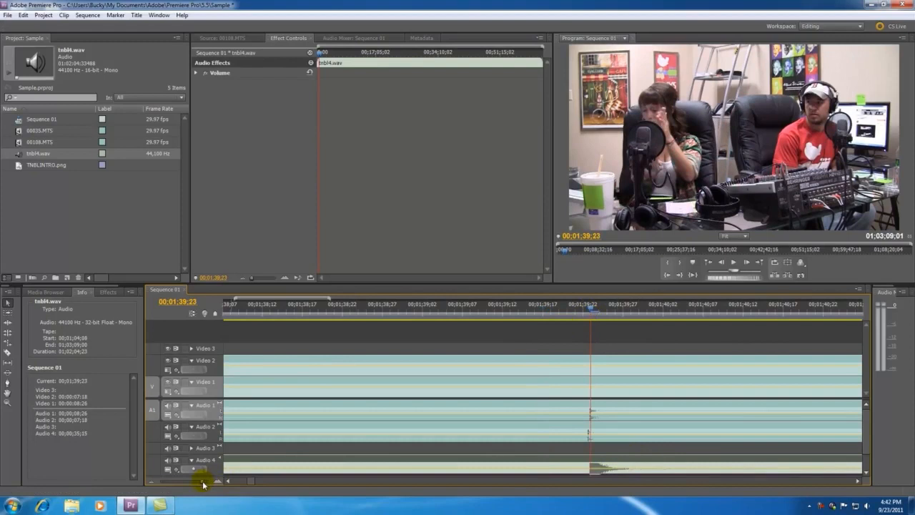
pyautogui.moveTo(203, 485); pyautogui.dragTo(229, 480)
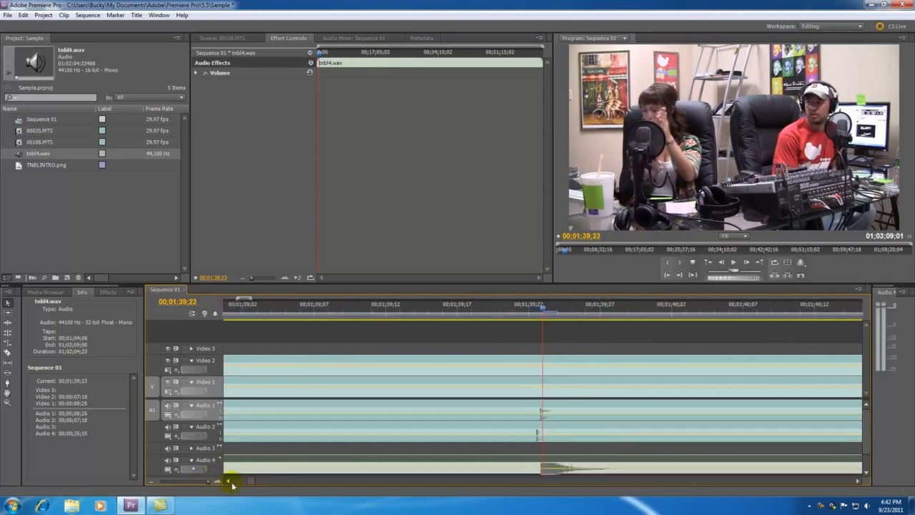
# Step: Examine the clap alignment of all three audio clips around 00;01;39;22 in Sequence 01
pyautogui.click(529, 313)
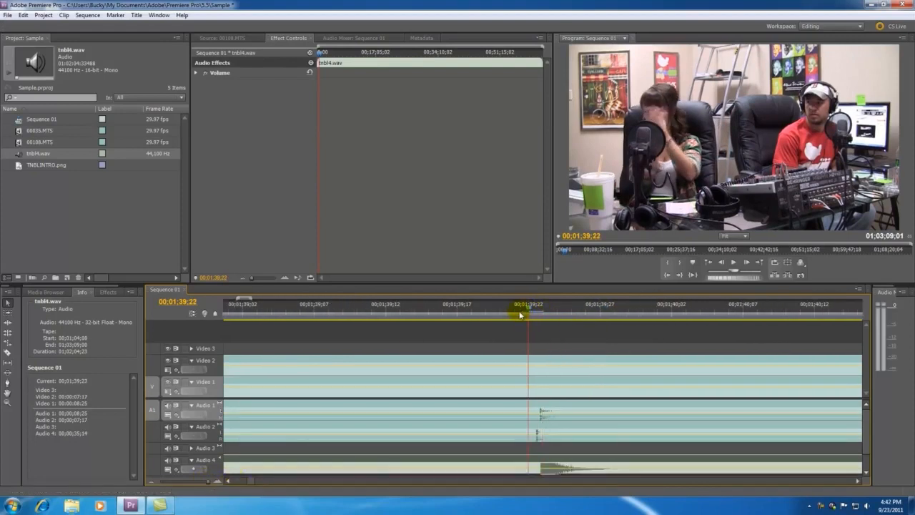
pyautogui.click(204, 484)
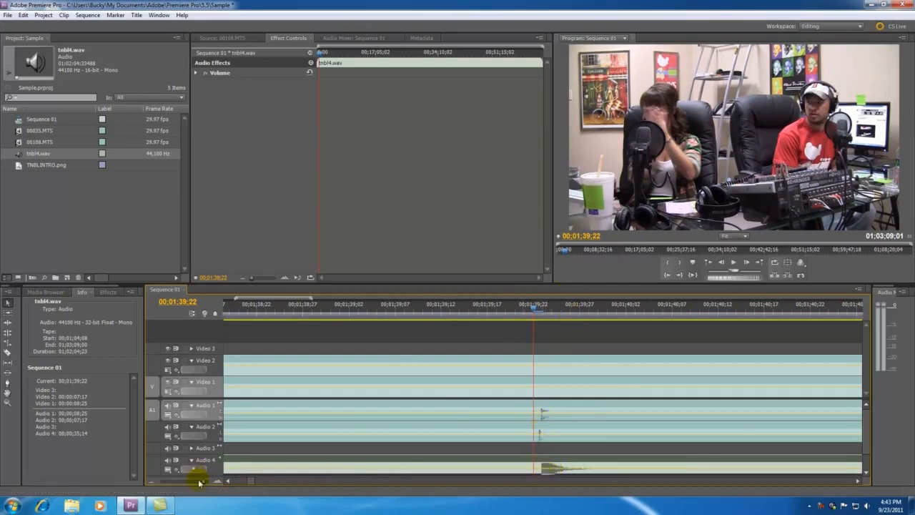
pyautogui.moveTo(200, 482); pyautogui.dragTo(210, 478)
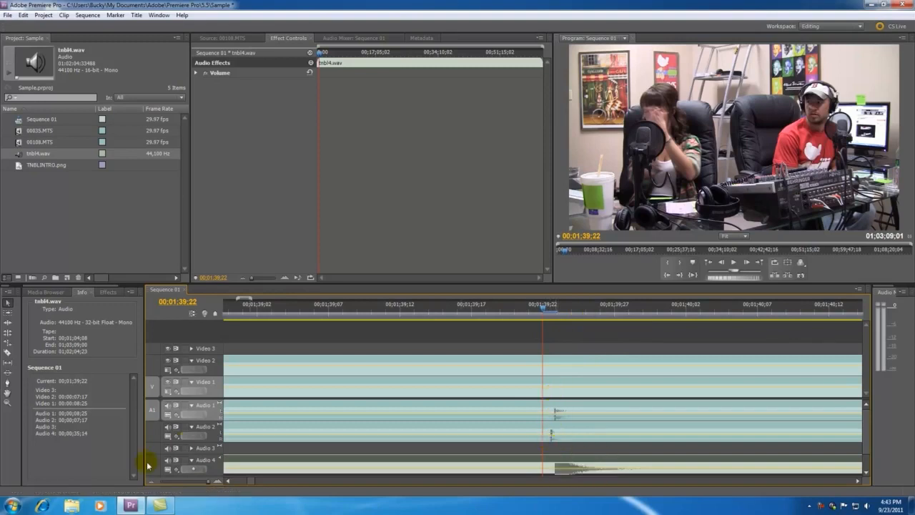
pyautogui.moveTo(206, 486); pyautogui.dragTo(177, 484)
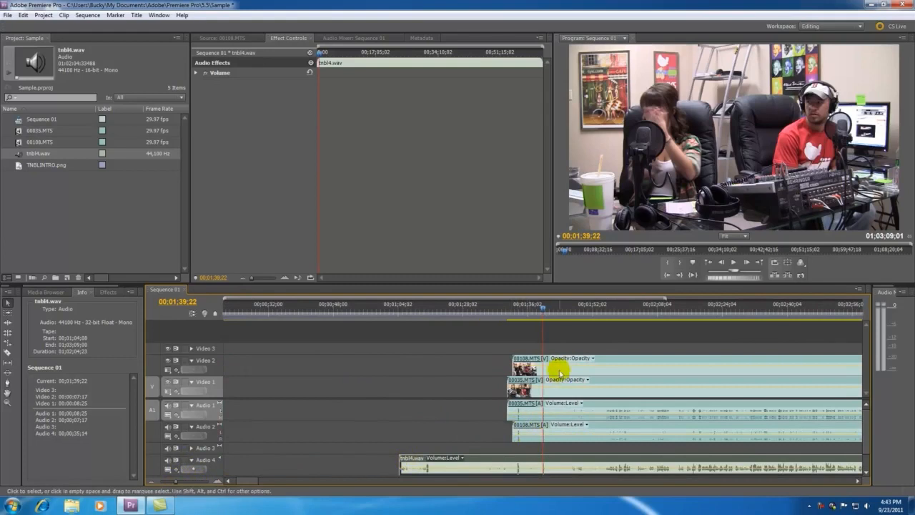
# Step: Check the two camera clips and tnbl4.wav, and play them together from 00;01;57;08 to hear the combined audio
pyautogui.click(610, 364)
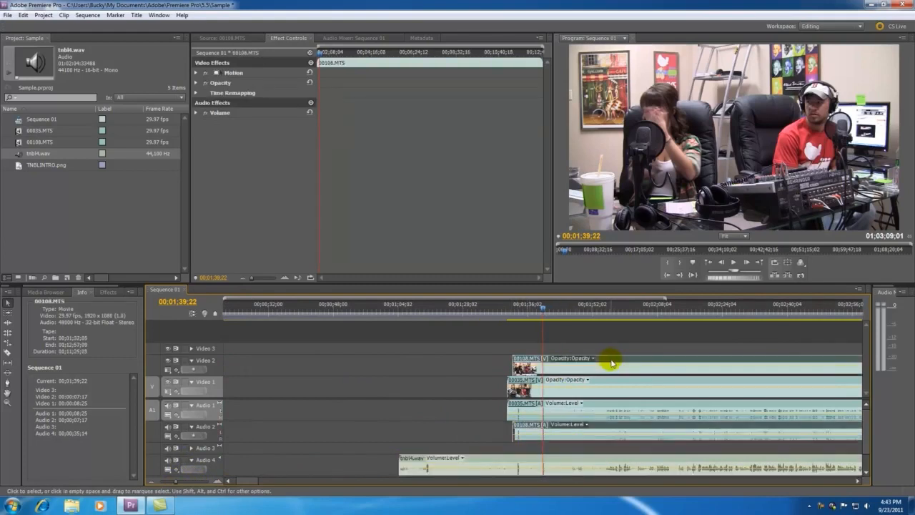
pyautogui.click(617, 383)
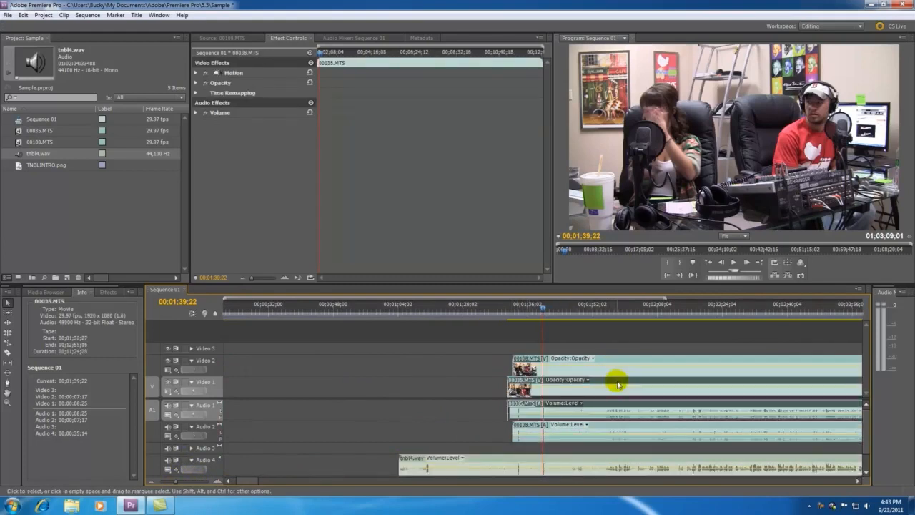
pyautogui.click(614, 463)
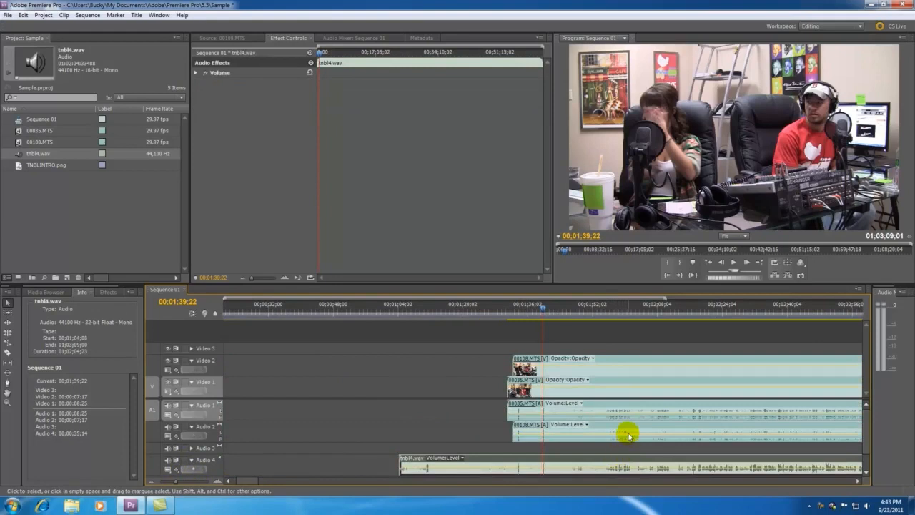
pyautogui.click(613, 308)
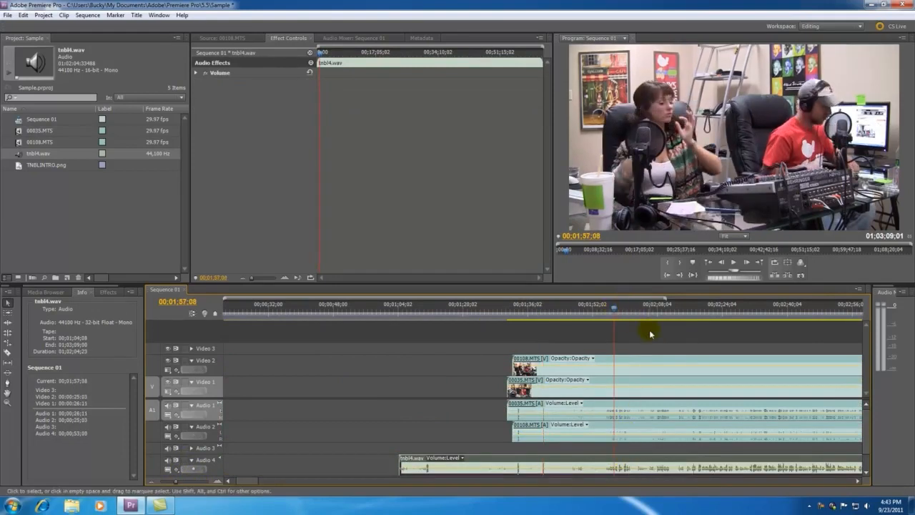
pyautogui.press('space')
pyautogui.press('space')
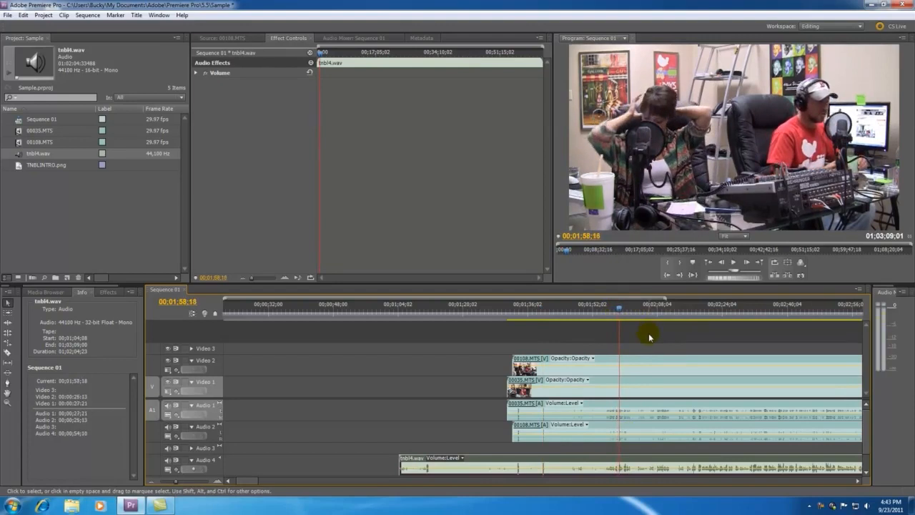
# Step: Compare the audio of 00035.MTS and 00108.MTS with tnbl4.wav, and look at the Volume effect of 00035.MTS
pyautogui.click(612, 407)
pyautogui.click(606, 428)
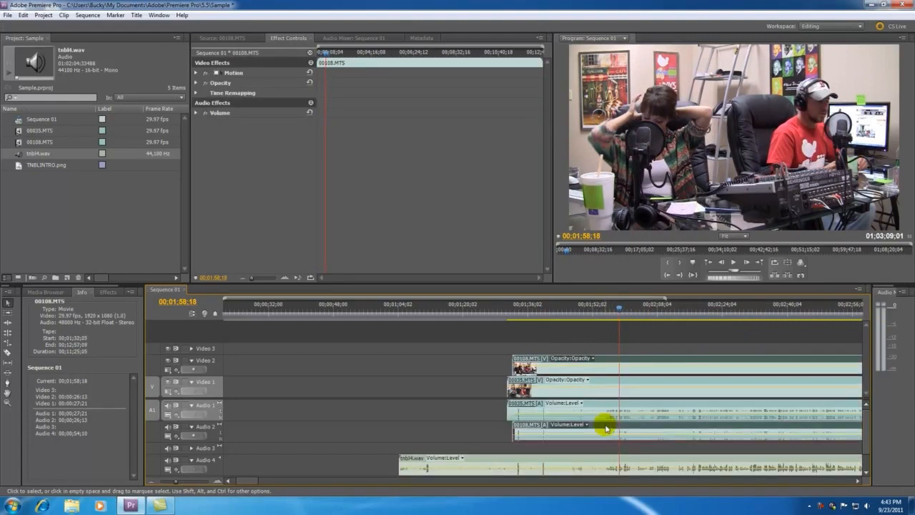
pyautogui.click(599, 461)
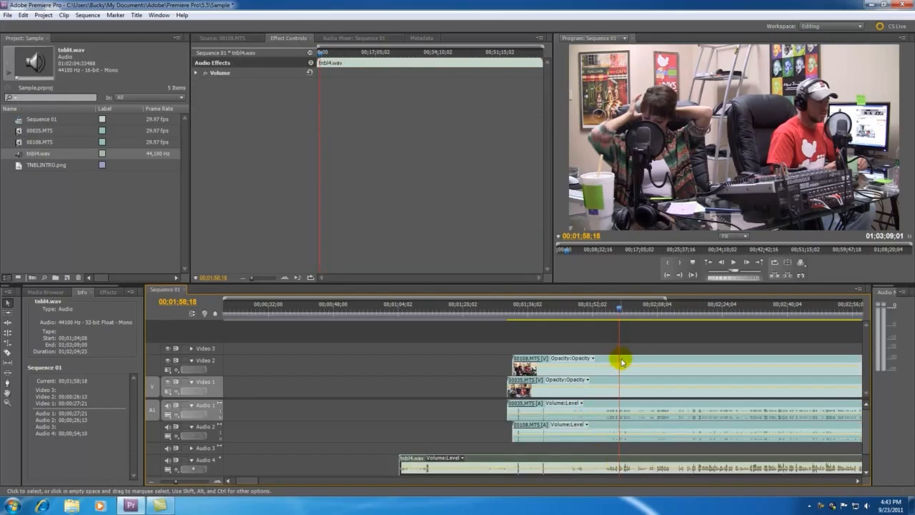
pyautogui.click(599, 406)
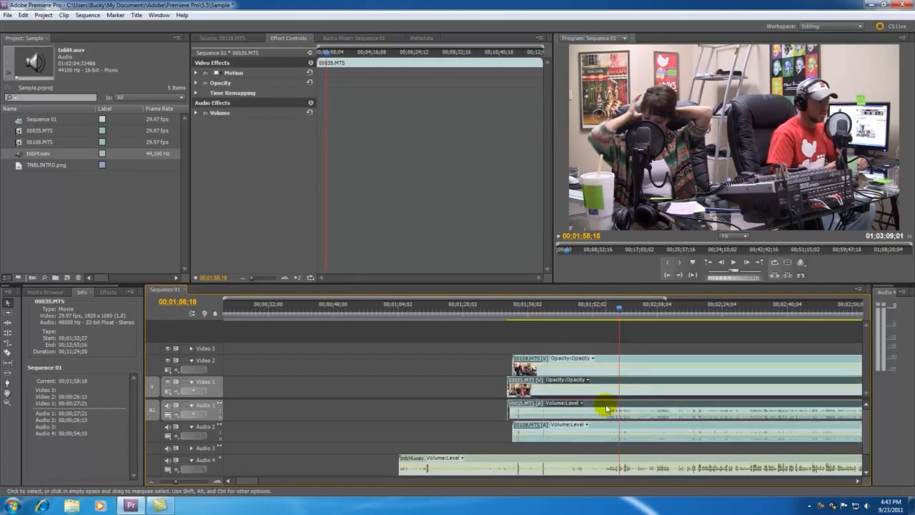
pyautogui.click(198, 113)
pyautogui.click(202, 133)
pyautogui.click(199, 113)
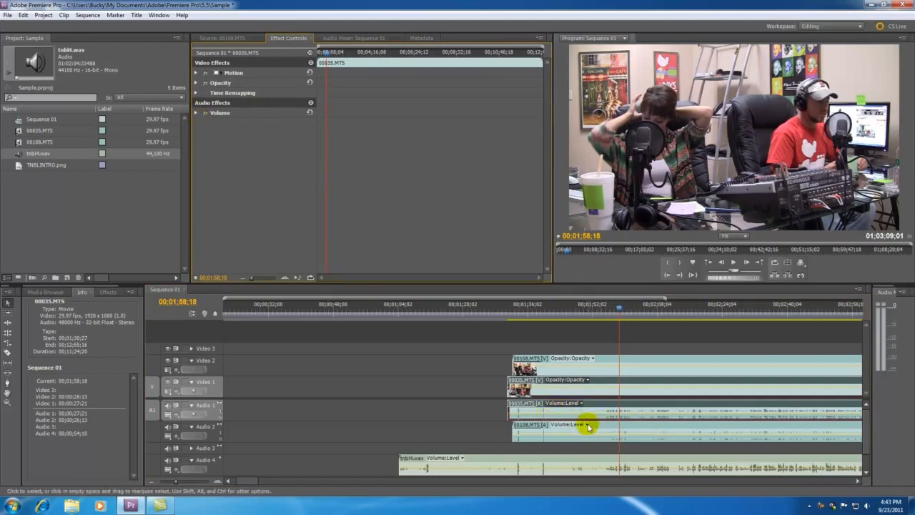
pyautogui.click(642, 365)
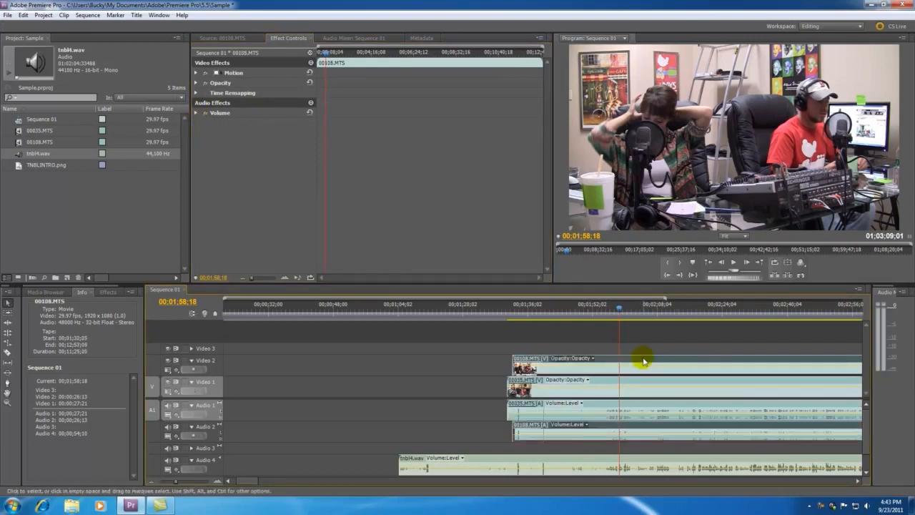
# Step: Unlink the audio of 00035.MTS from its video and delete it from Audio 1
pyautogui.click(606, 405)
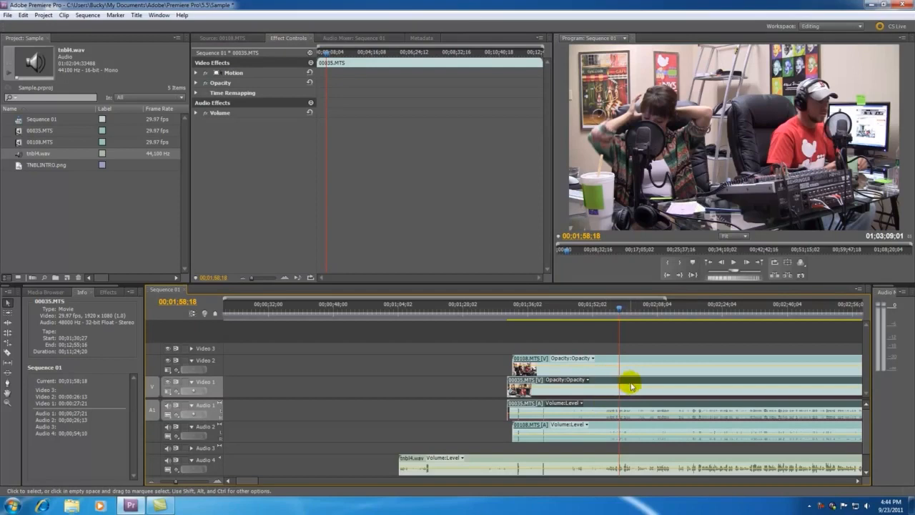
pyautogui.rightClick(630, 386)
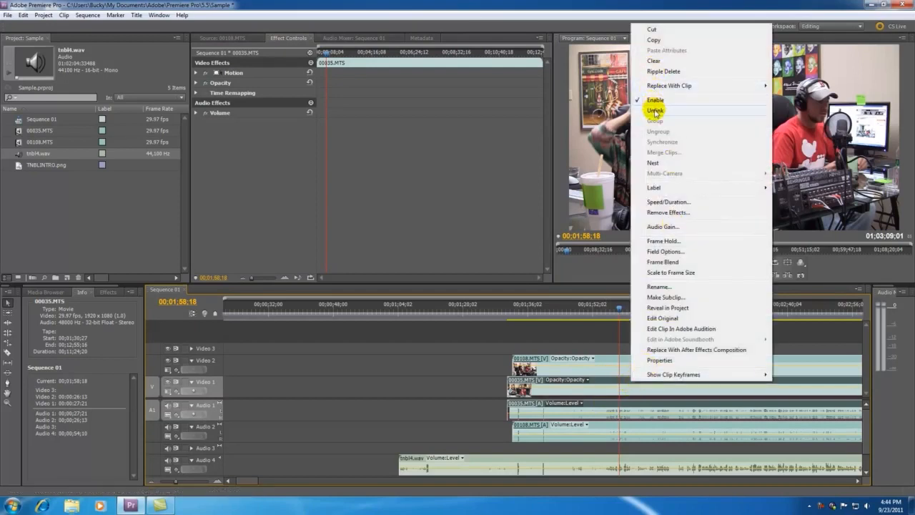
pyautogui.click(655, 111)
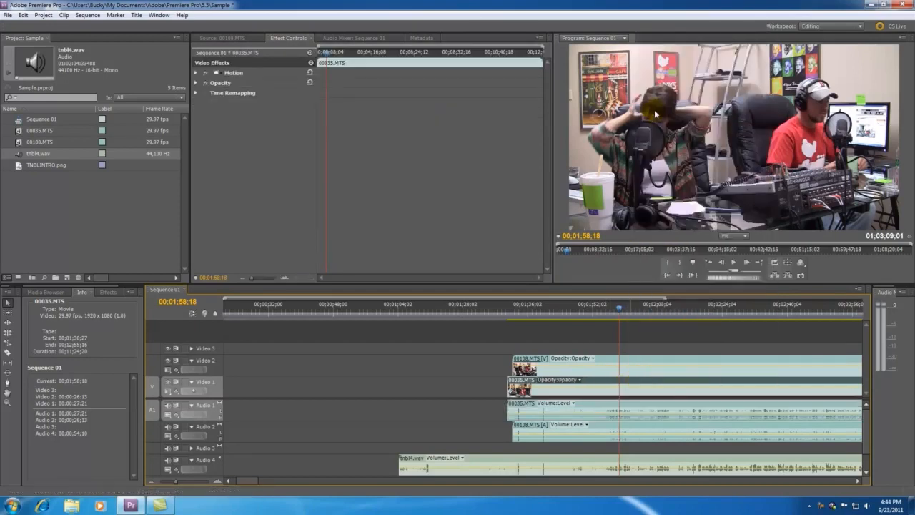
pyautogui.click(594, 406)
pyautogui.moveTo(594, 406); pyautogui.dragTo(531, 413)
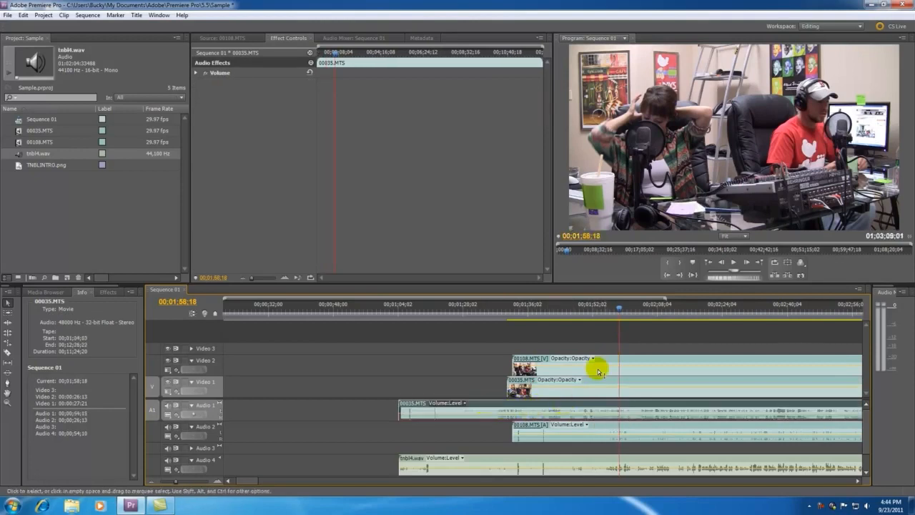
pyautogui.press('Delete')
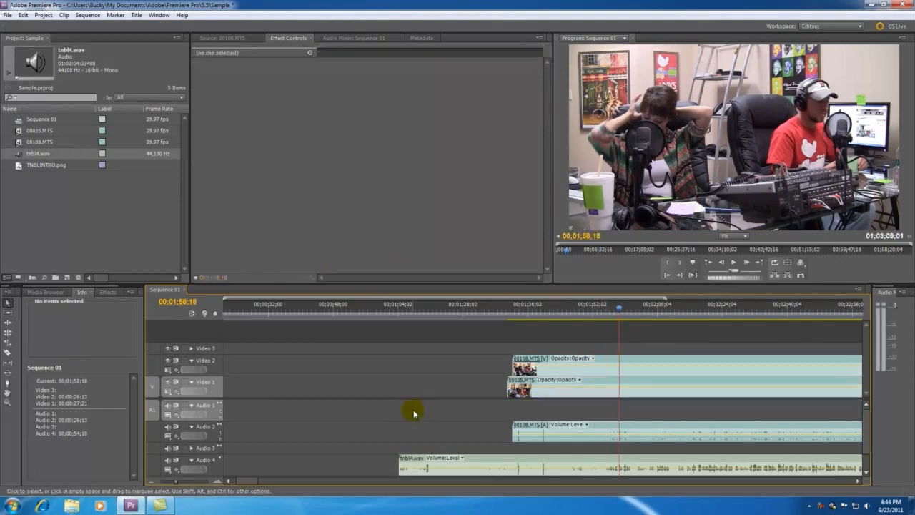
# Step: Unlink the audio of 00108.MTS from its video and delete it from Audio 2
pyautogui.click(605, 362)
pyautogui.rightClick(608, 362)
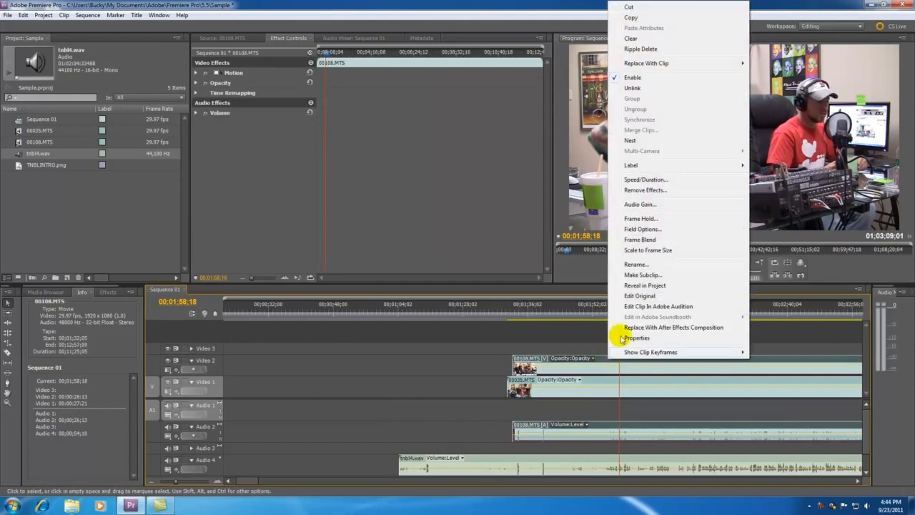
pyautogui.click(629, 84)
pyautogui.moveTo(588, 424); pyautogui.dragTo(504, 423)
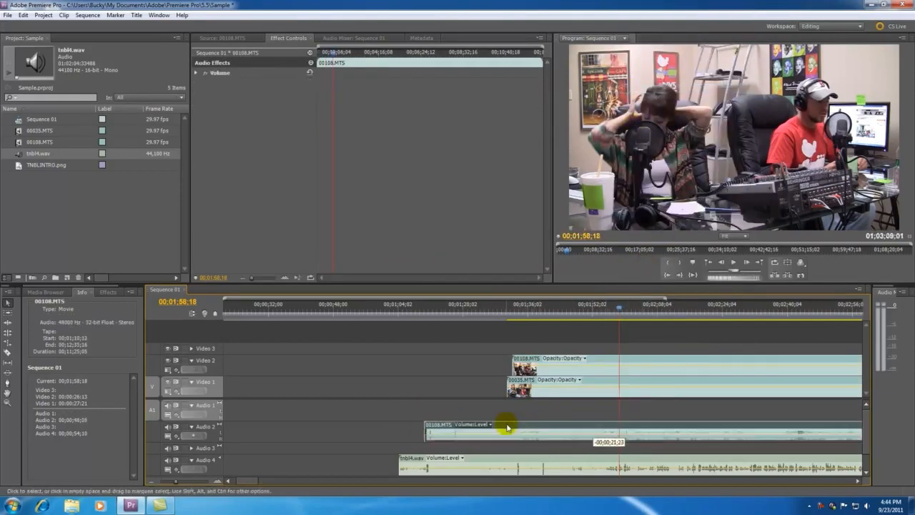
pyautogui.press('Delete')
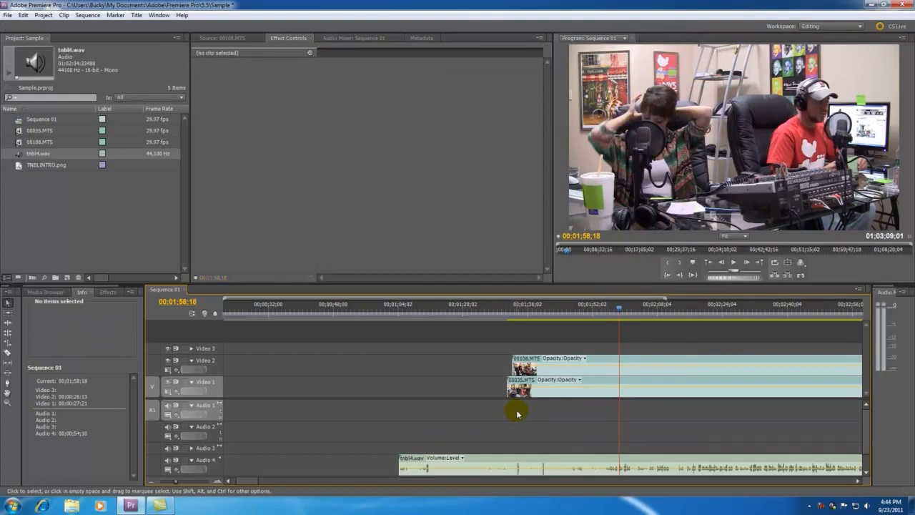
# Step: Trim the starts of 00108.MTS, 00035.MTS and tnbl4.wav to the playhead at 00;01;44;17, and select all three clips
pyautogui.moveTo(572, 311)
pyautogui.mouseDown()
pyautogui.moveTo(533, 312)
pyautogui.moveTo(577, 312)
pyautogui.mouseUp()
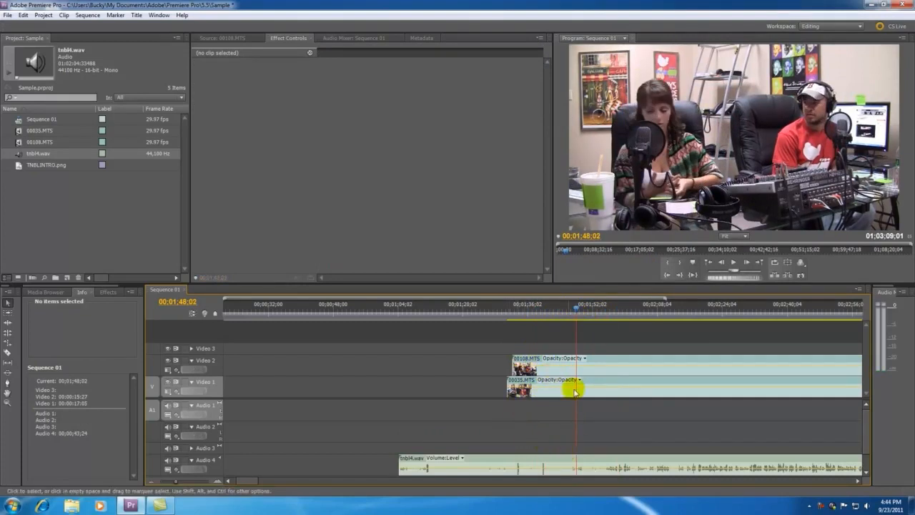
pyautogui.moveTo(576, 312)
pyautogui.mouseDown()
pyautogui.moveTo(541, 313)
pyautogui.moveTo(564, 317)
pyautogui.mouseUp()
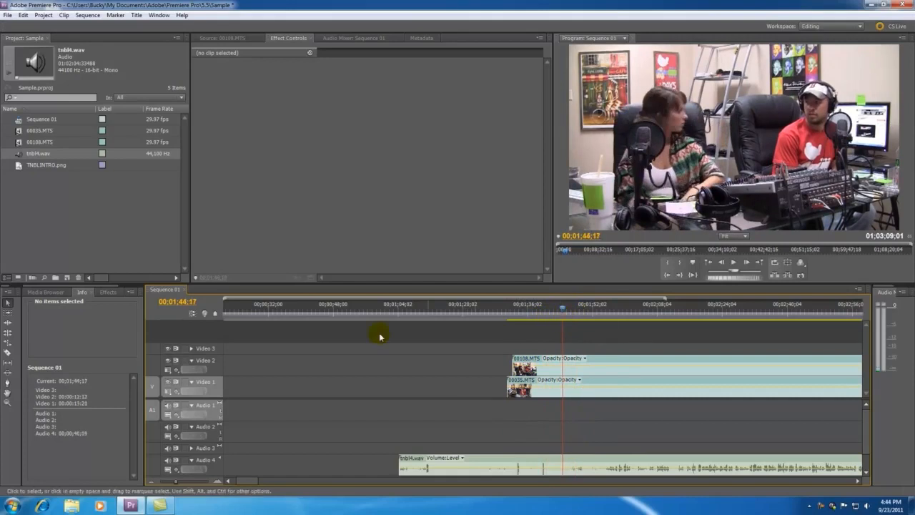
pyautogui.click(512, 364)
pyautogui.moveTo(512, 363); pyautogui.dragTo(563, 368)
pyautogui.moveTo(509, 386); pyautogui.dragTo(562, 389)
pyautogui.moveTo(416, 462); pyautogui.dragTo(562, 469)
pyautogui.moveTo(545, 341); pyautogui.dragTo(593, 468)
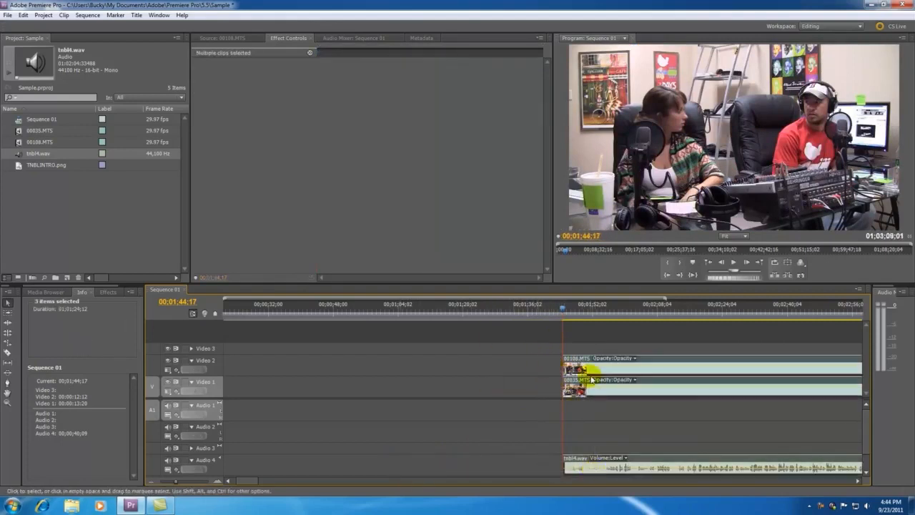
# Step: Play the sequence from 00;01;44;17 and from 00;01;54;26 to find a tighter starting point, and place the playhead at 00;01;55;04
pyautogui.press('space')
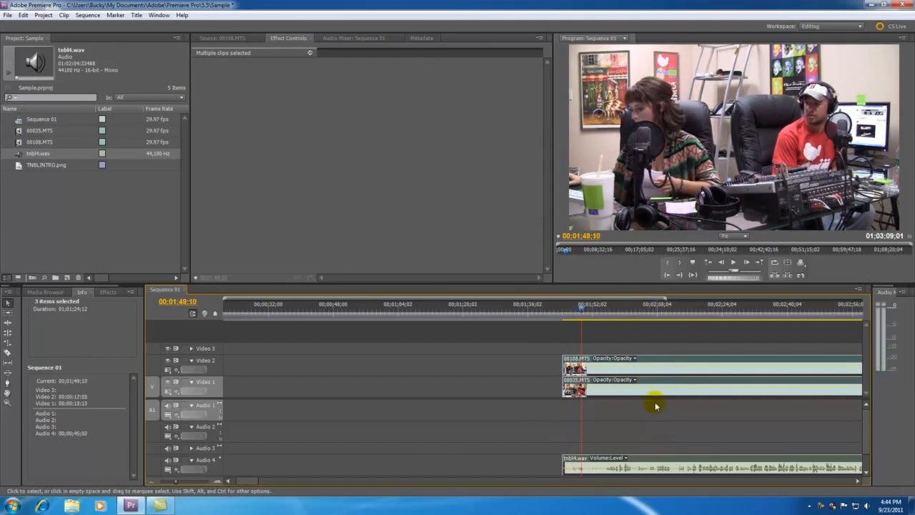
pyautogui.press('space')
pyautogui.moveTo(177, 485); pyautogui.dragTo(171, 482)
pyautogui.click(352, 310)
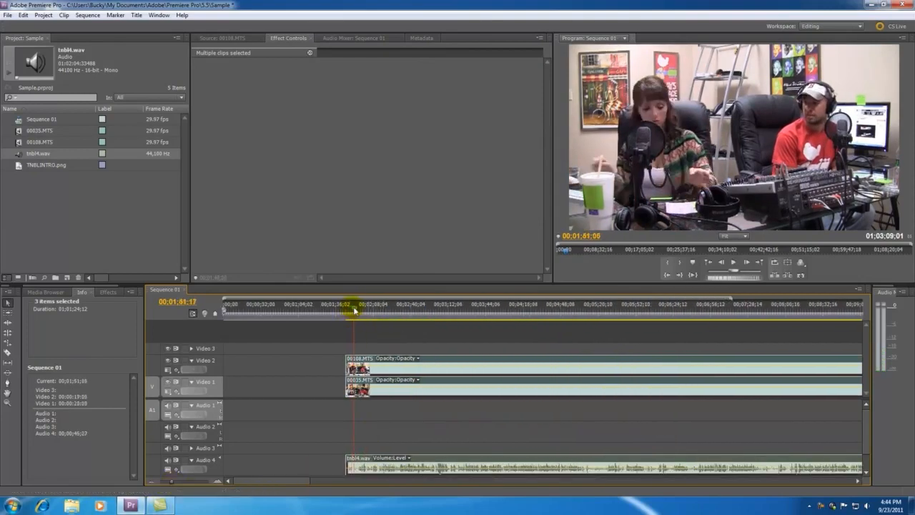
pyautogui.moveTo(176, 482); pyautogui.dragTo(181, 481)
pyautogui.click(535, 313)
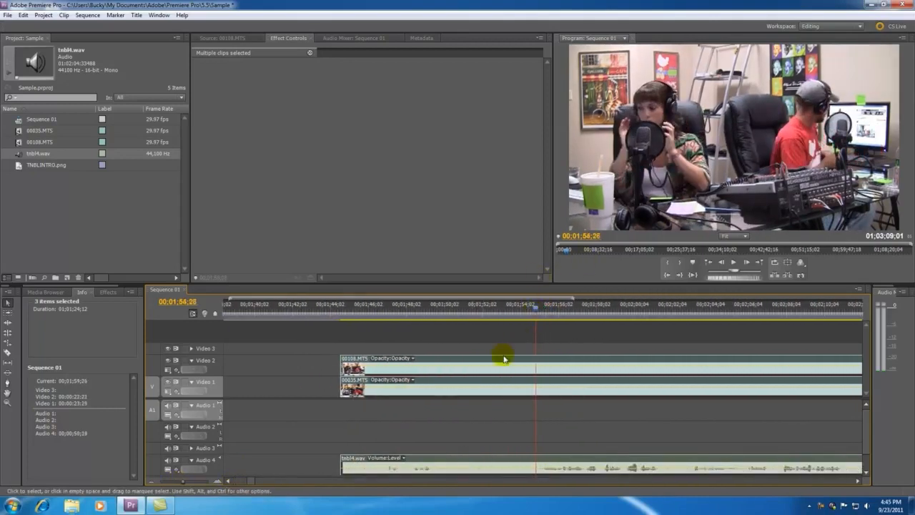
pyautogui.press('space')
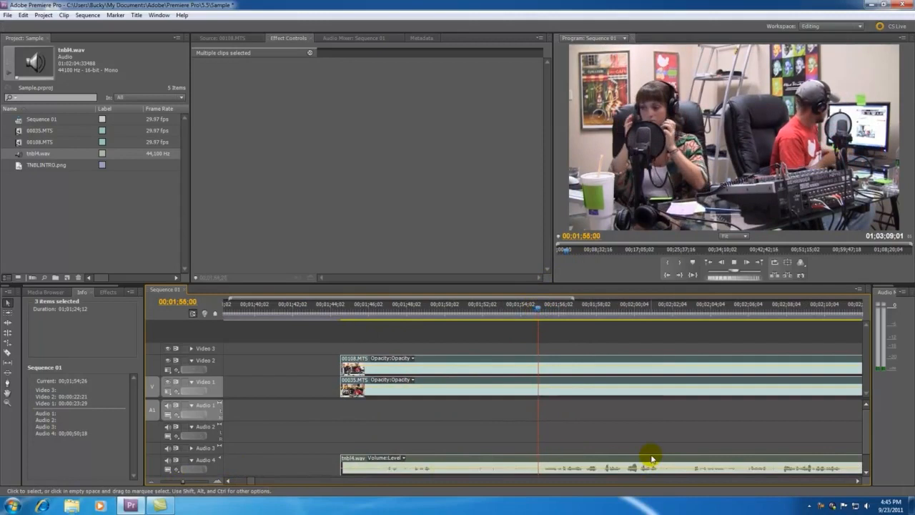
pyautogui.press('space')
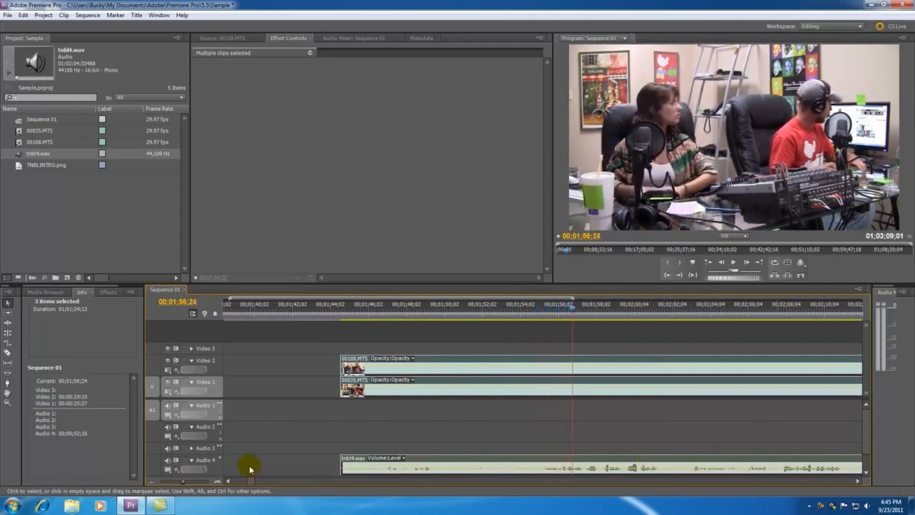
pyautogui.moveTo(184, 482); pyautogui.dragTo(179, 485)
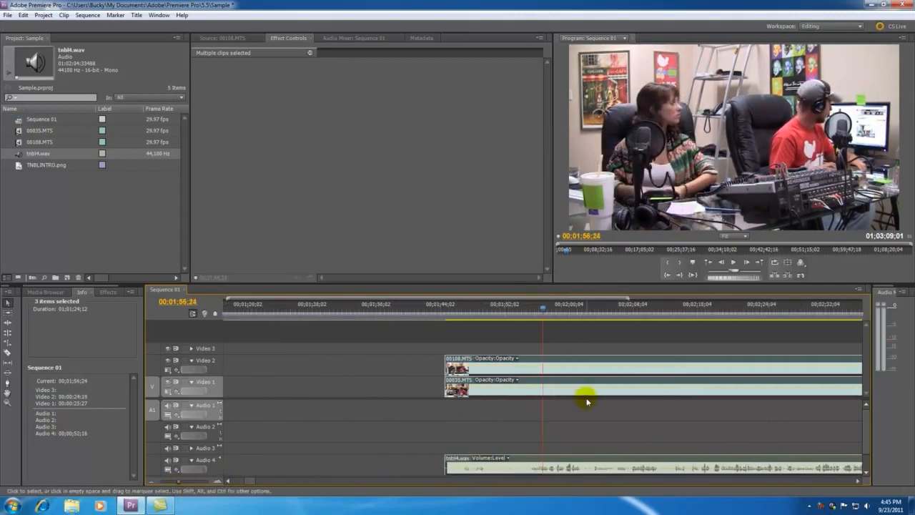
pyautogui.moveTo(541, 311); pyautogui.dragTo(529, 311)
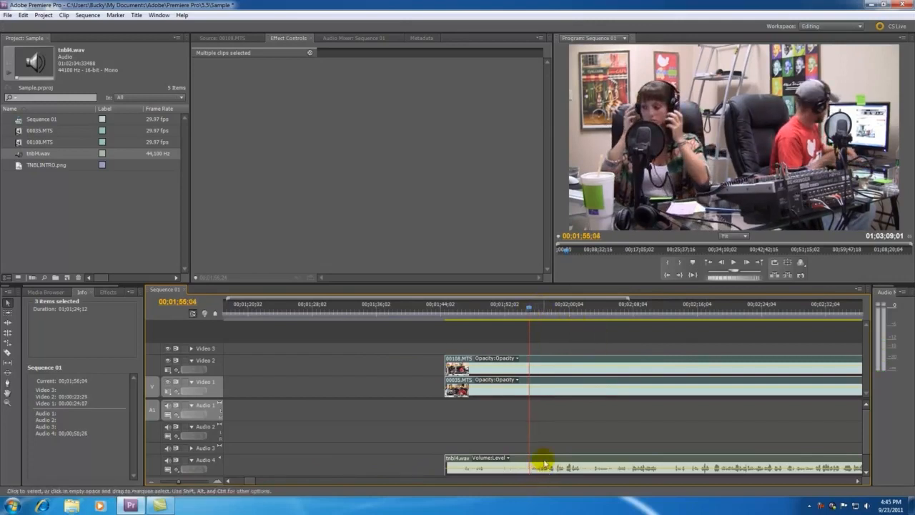
pyautogui.click(419, 372)
pyautogui.moveTo(445, 360); pyautogui.dragTo(529, 366)
pyautogui.moveTo(447, 386); pyautogui.dragTo(529, 390)
pyautogui.hotkey('ctrl', 'z')
pyautogui.hotkey('ctrl', 'z')
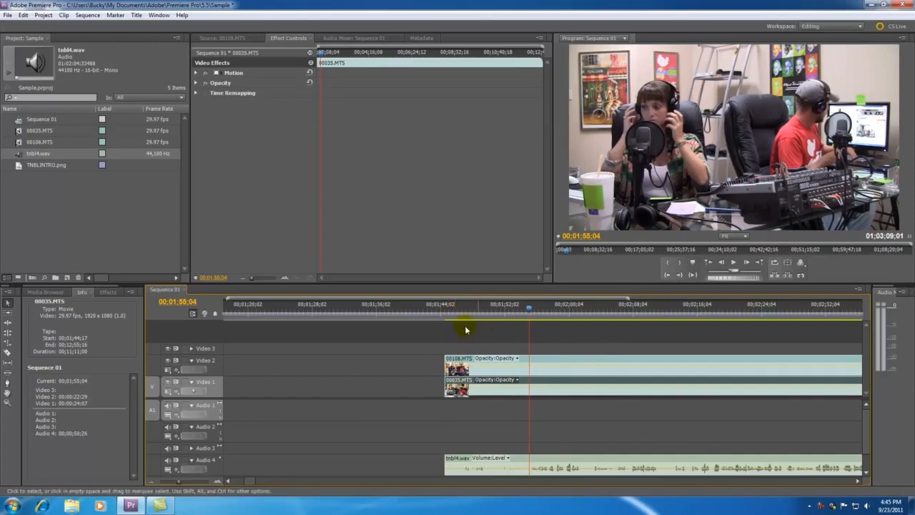
# Step: Trim the starts of 00108.MTS, 00035.MTS and tnbl4.wav to the playhead at 00;01;55;04, and deselect the clips
pyautogui.moveTo(418, 347); pyautogui.dragTo(480, 475)
pyautogui.moveTo(445, 359); pyautogui.dragTo(529, 367)
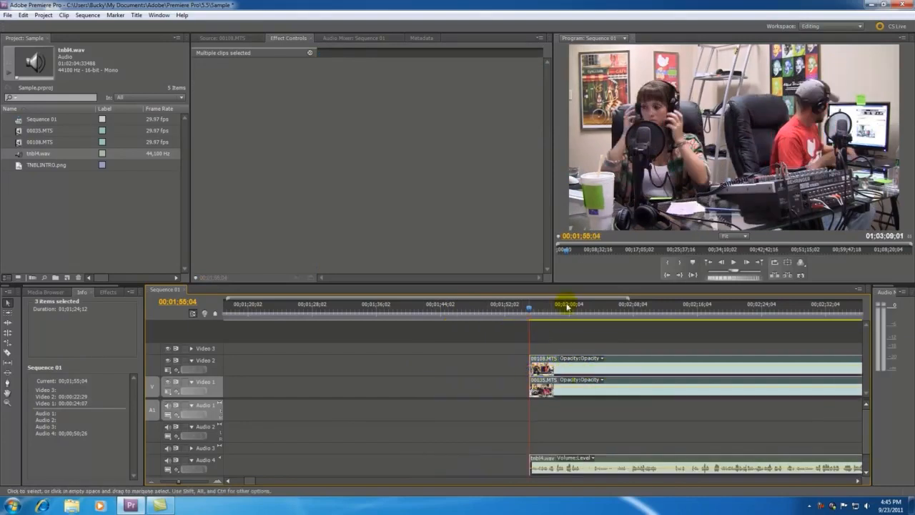
pyautogui.click(562, 451)
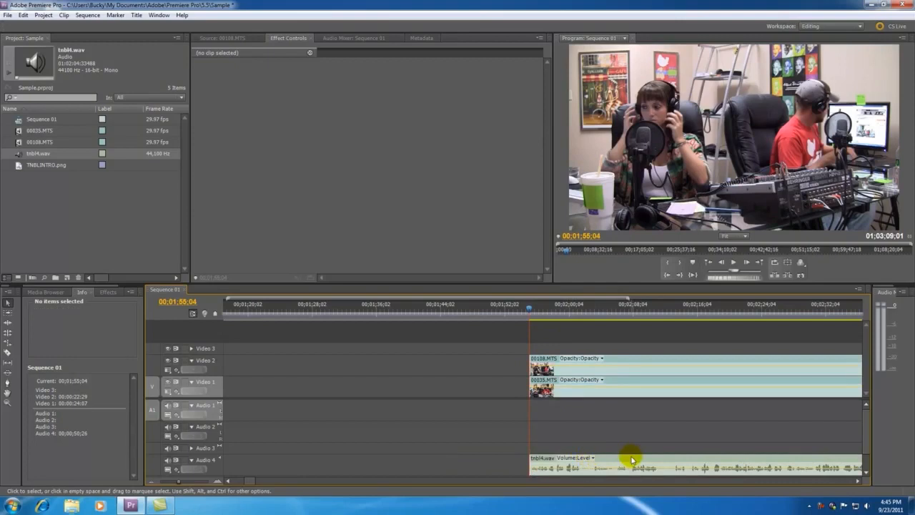
# Step: Move 00108.MTS, 00035.MTS and tnbl4.wav together to the start of the sequence, return the playhead to 00;00;00;00, and deselect the clips
pyautogui.moveTo(179, 484); pyautogui.dragTo(168, 482)
pyautogui.moveTo(270, 337); pyautogui.dragTo(329, 468)
pyautogui.moveTo(306, 362); pyautogui.dragTo(235, 362)
pyautogui.press('Home')
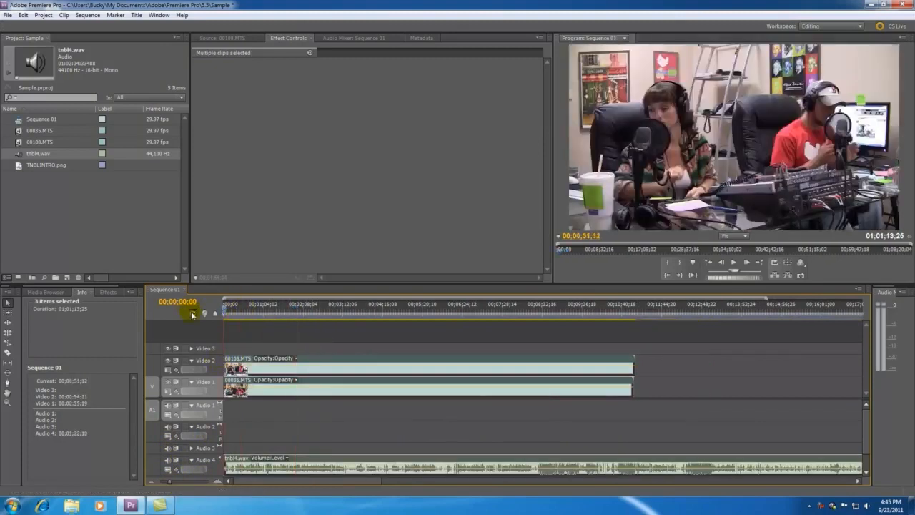
pyautogui.click(277, 337)
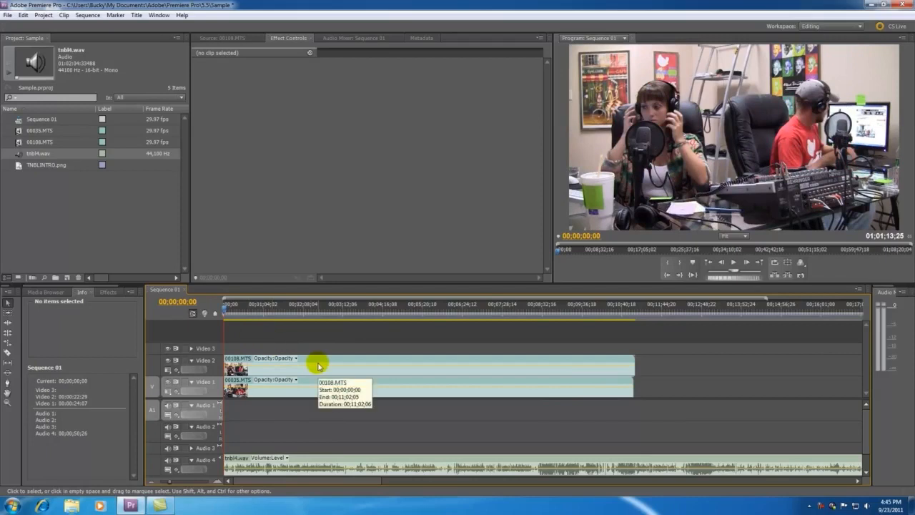
# Step: Play the opening of the trimmed sequence and scrub around 00;01;02;25 and 00;00;59;26 to check the footage
pyautogui.press('space')
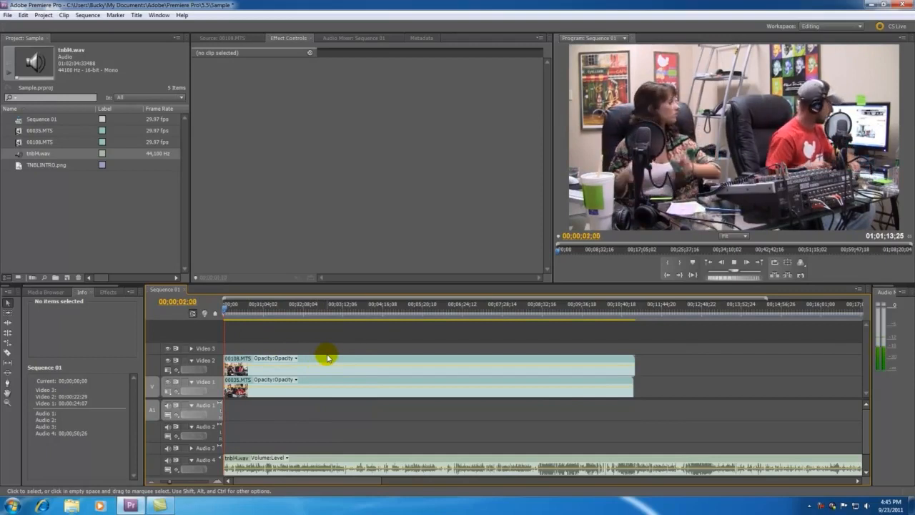
pyautogui.press('space')
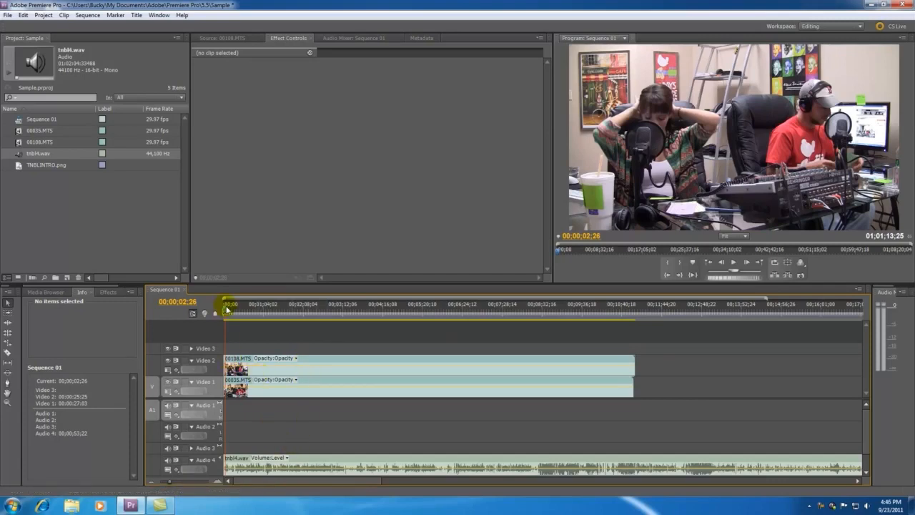
pyautogui.moveTo(227, 309); pyautogui.dragTo(262, 309)
pyautogui.moveTo(171, 479)
pyautogui.mouseDown()
pyautogui.moveTo(194, 481)
pyautogui.moveTo(179, 477)
pyautogui.mouseUp()
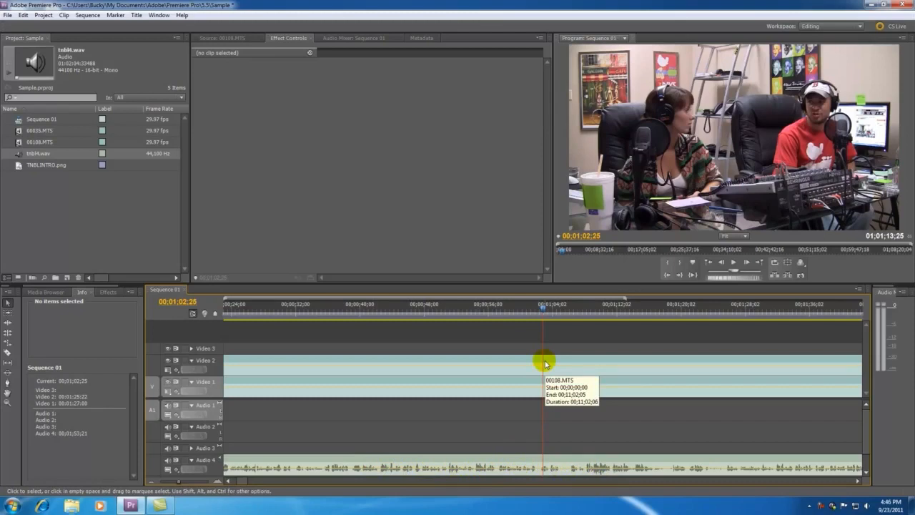
pyautogui.moveTo(541, 306); pyautogui.dragTo(521, 310)
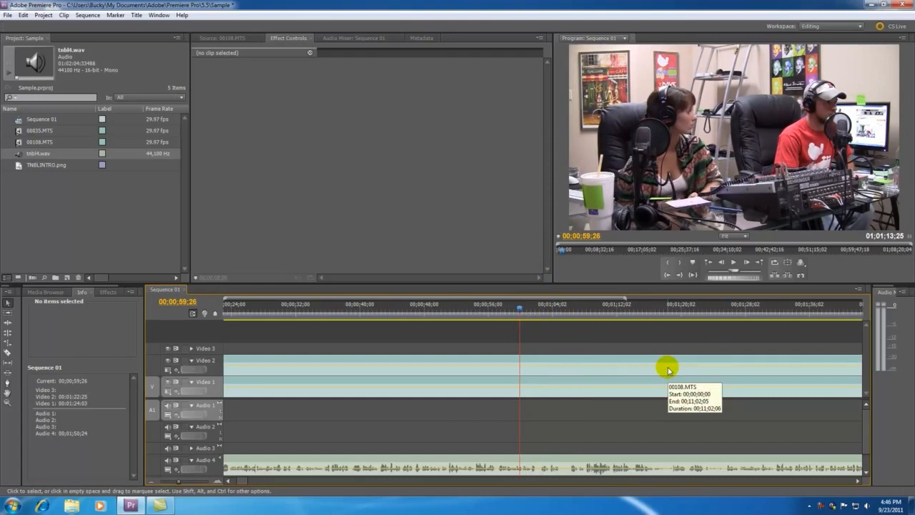
pyautogui.rightClick(822, 510)
pyautogui.click(841, 447)
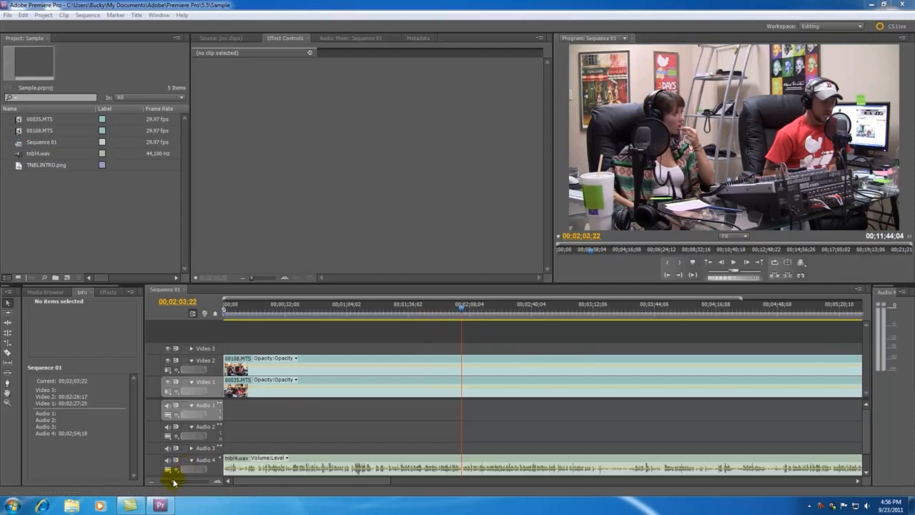
# Step: Review the sequence from its start, play it around 00;02;48;16, and scrub back to 00;02;09;07 to look for an end point
pyautogui.moveTo(173, 485); pyautogui.dragTo(168, 485)
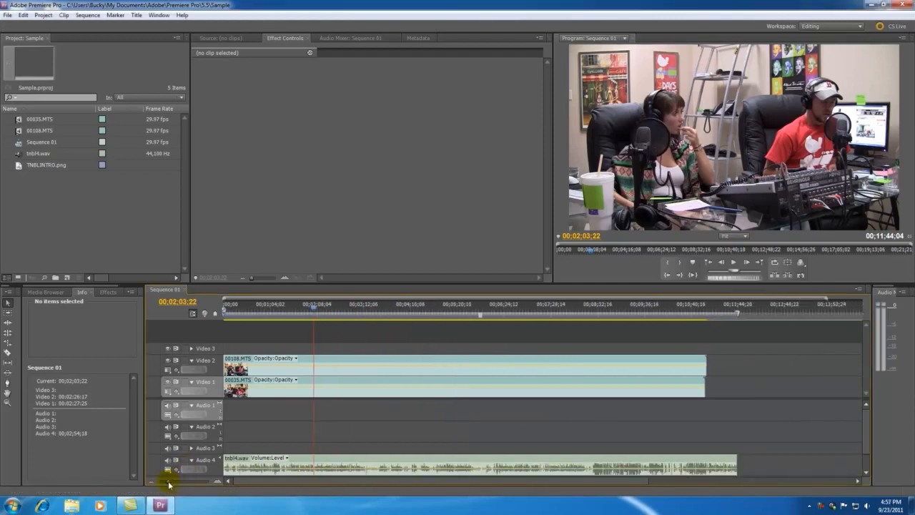
pyautogui.moveTo(255, 312); pyautogui.dragTo(192, 313)
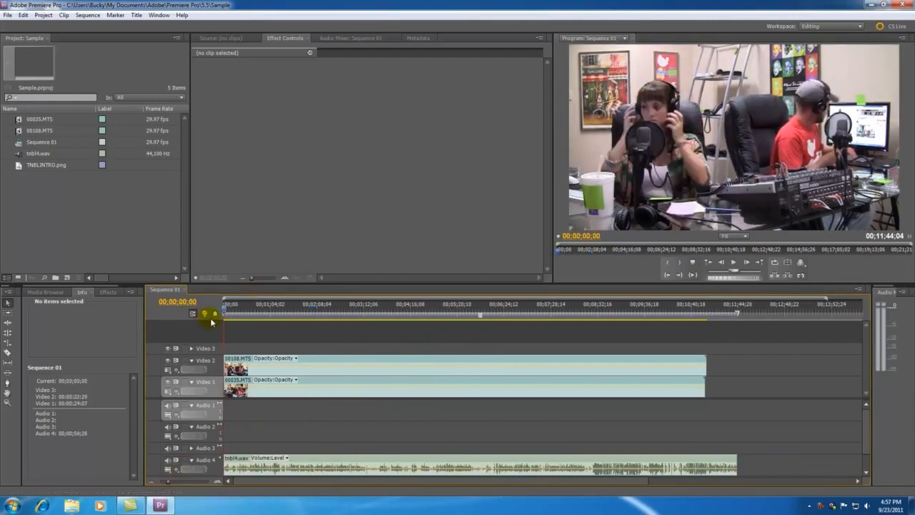
pyautogui.moveTo(259, 313); pyautogui.dragTo(347, 312)
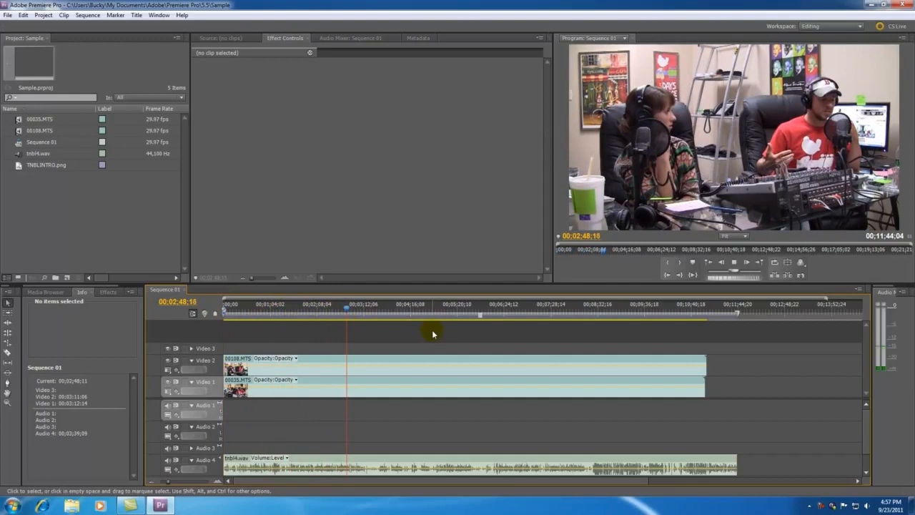
pyautogui.press('space')
pyautogui.moveTo(348, 312); pyautogui.dragTo(318, 310)
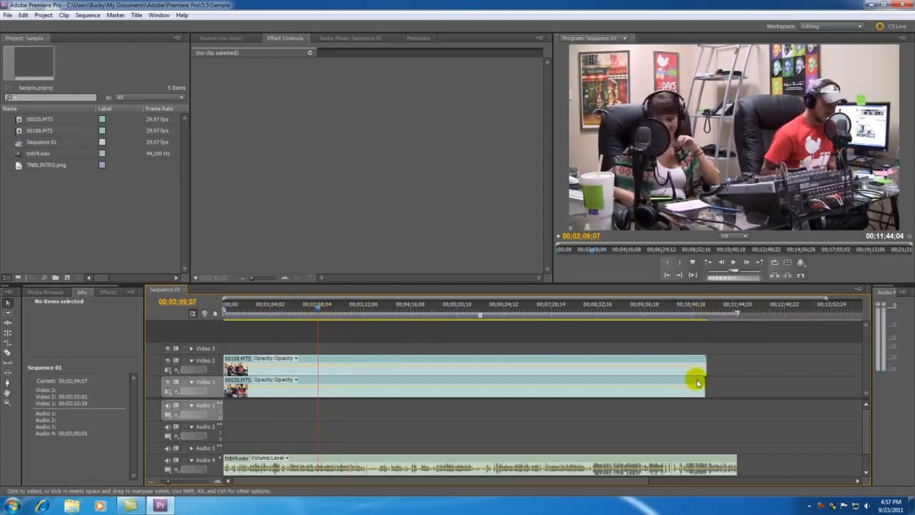
# Step: Scrub closely through the pause in the conversation and place the playhead at 00;02;03;25 as the end point
pyautogui.moveTo(169, 484); pyautogui.dragTo(179, 481)
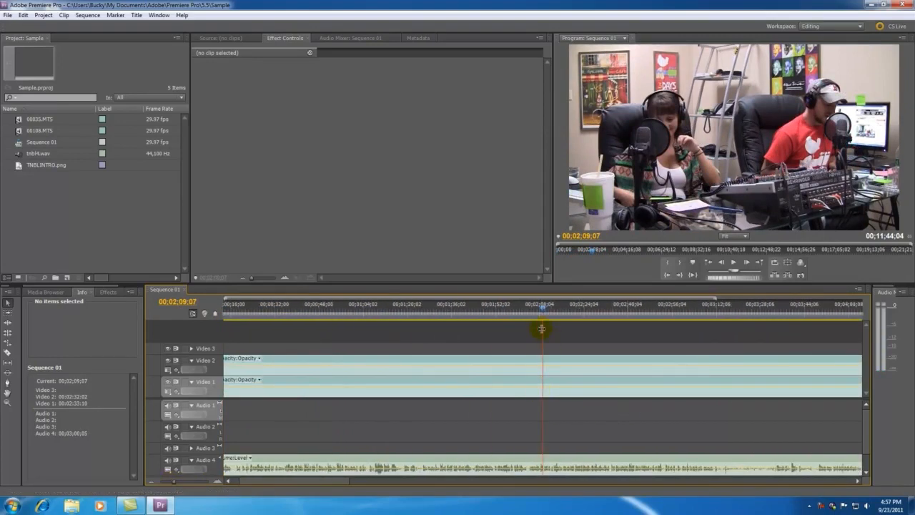
pyautogui.moveTo(545, 313); pyautogui.dragTo(529, 313)
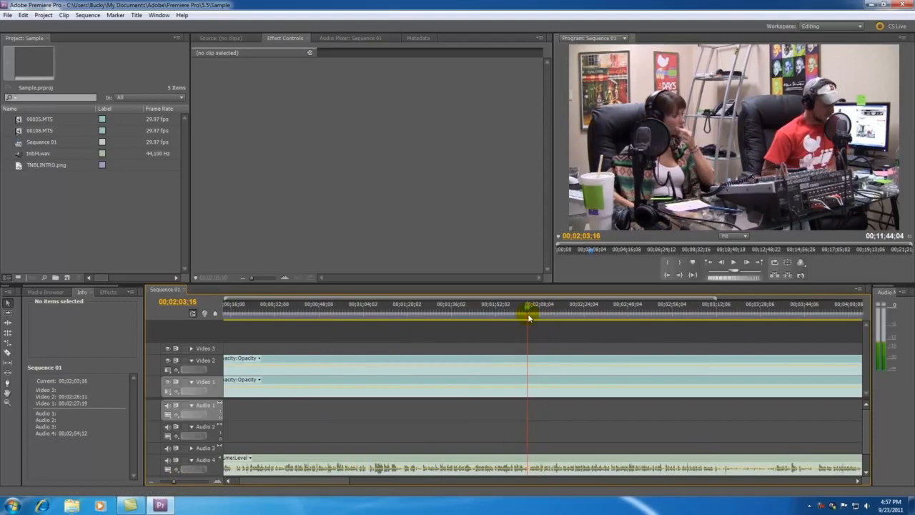
pyautogui.moveTo(173, 484); pyautogui.dragTo(184, 484)
pyautogui.moveTo(544, 313)
pyautogui.mouseDown()
pyautogui.moveTo(529, 313)
pyautogui.moveTo(545, 317)
pyautogui.mouseUp()
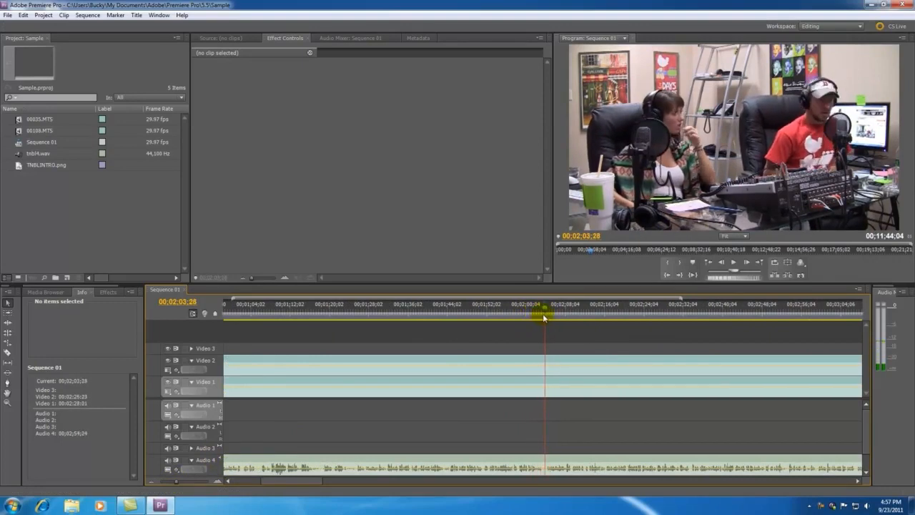
pyautogui.moveTo(177, 482); pyautogui.dragTo(183, 484)
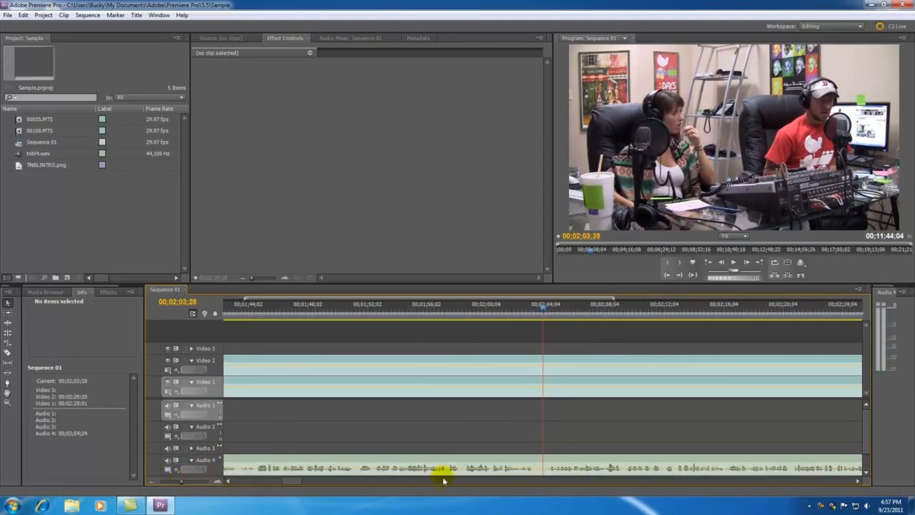
pyautogui.moveTo(548, 310); pyautogui.dragTo(540, 338)
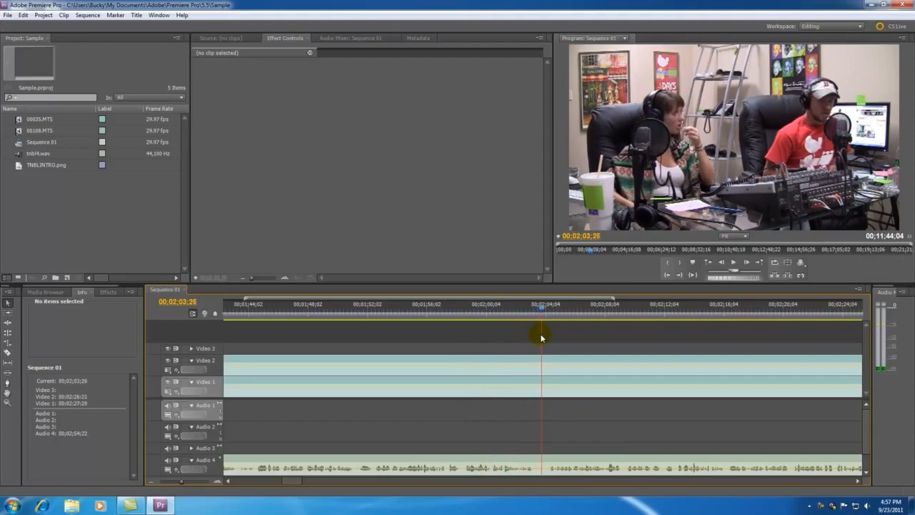
pyautogui.click(542, 307)
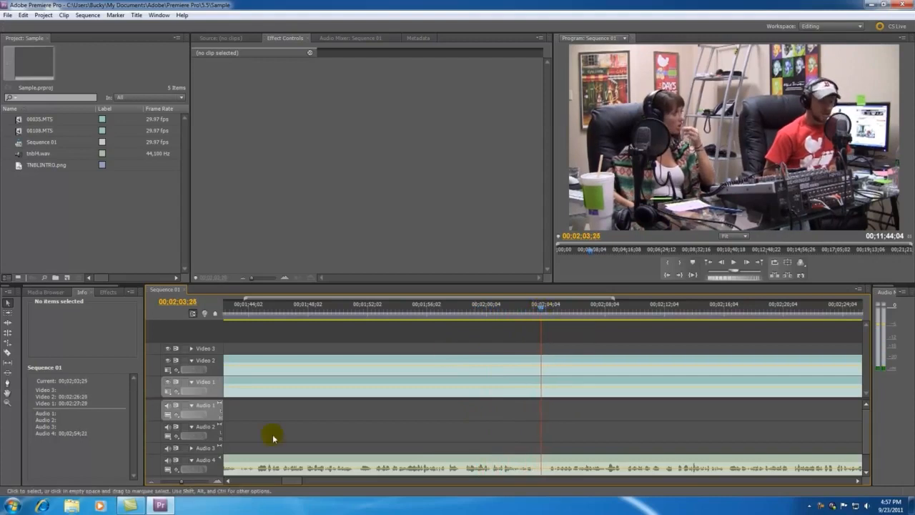
pyautogui.click(178, 479)
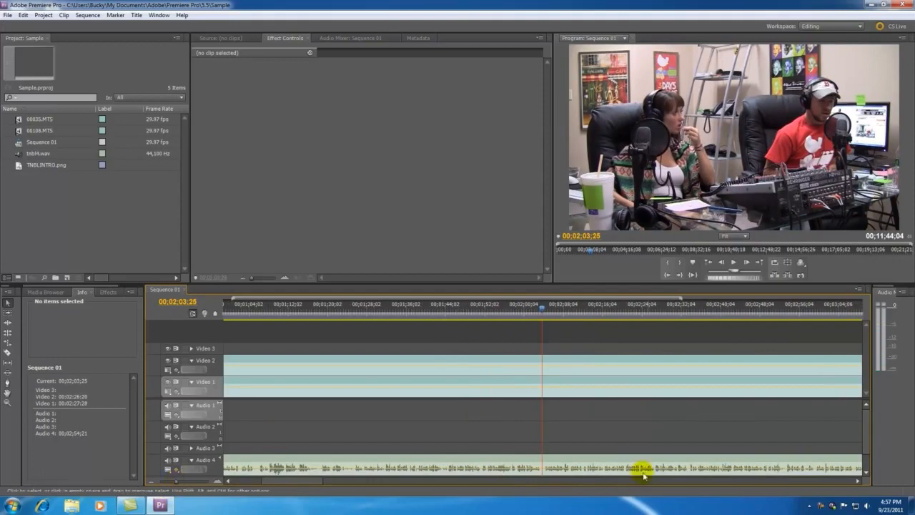
# Step: Trim the ends of 00108.MTS, 00035.MTS and tnbl4.wav to the playhead at 00;02;03;25, and deselect the clips
pyautogui.moveTo(178, 483); pyautogui.dragTo(171, 480)
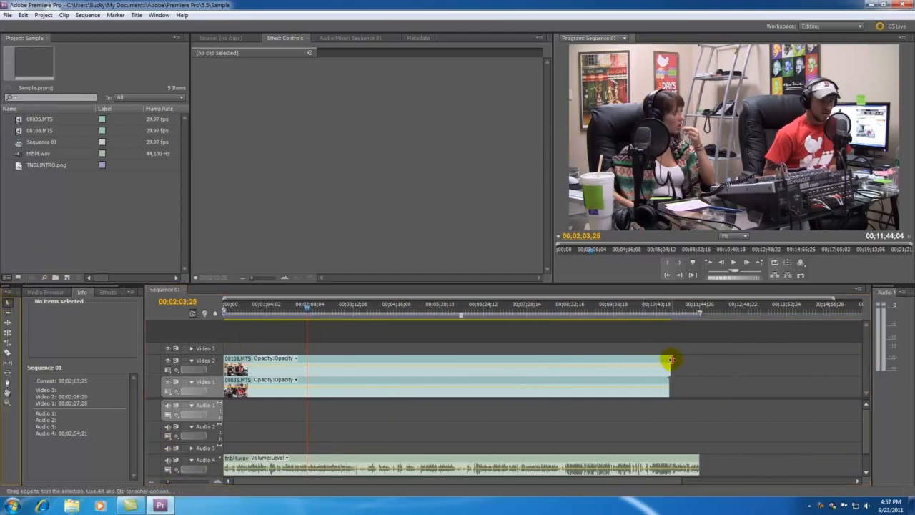
pyautogui.moveTo(671, 360); pyautogui.dragTo(306, 367)
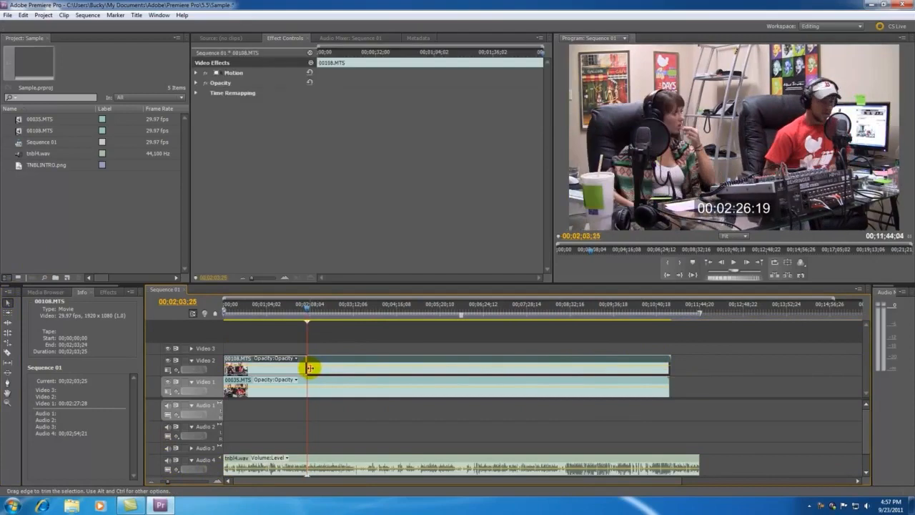
pyautogui.moveTo(667, 385); pyautogui.dragTo(306, 393)
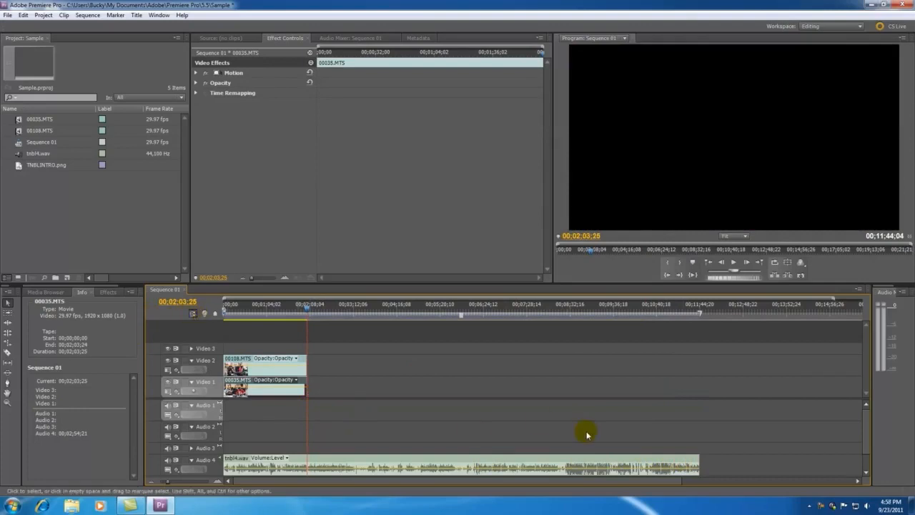
pyautogui.moveTo(698, 463); pyautogui.dragTo(307, 465)
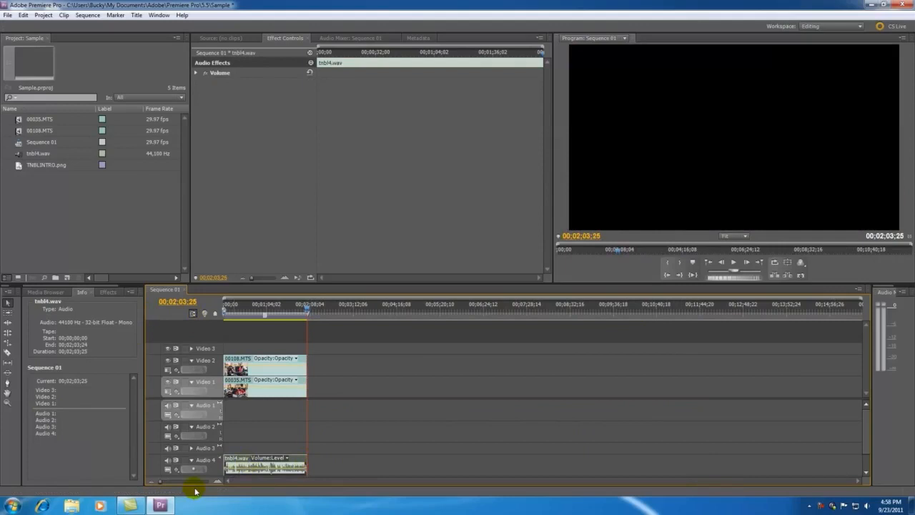
pyautogui.moveTo(159, 485); pyautogui.dragTo(175, 483)
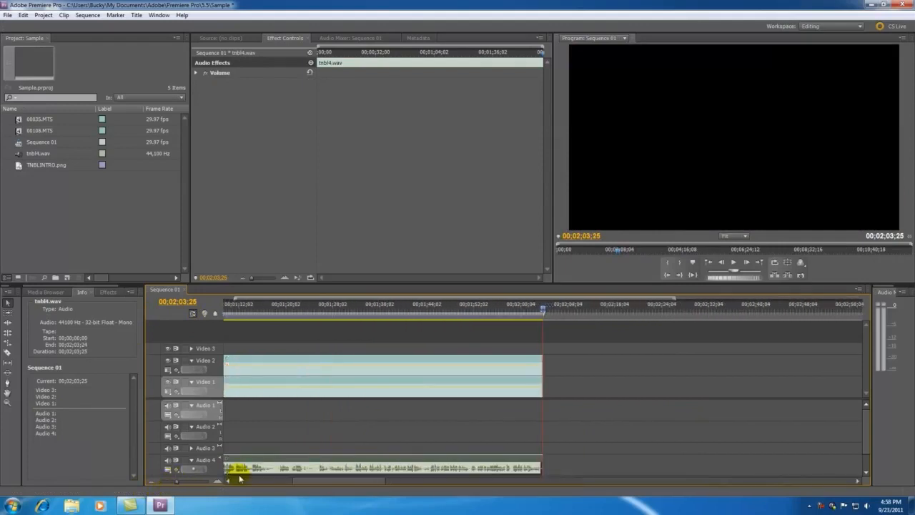
pyautogui.moveTo(524, 334); pyautogui.dragTo(579, 475)
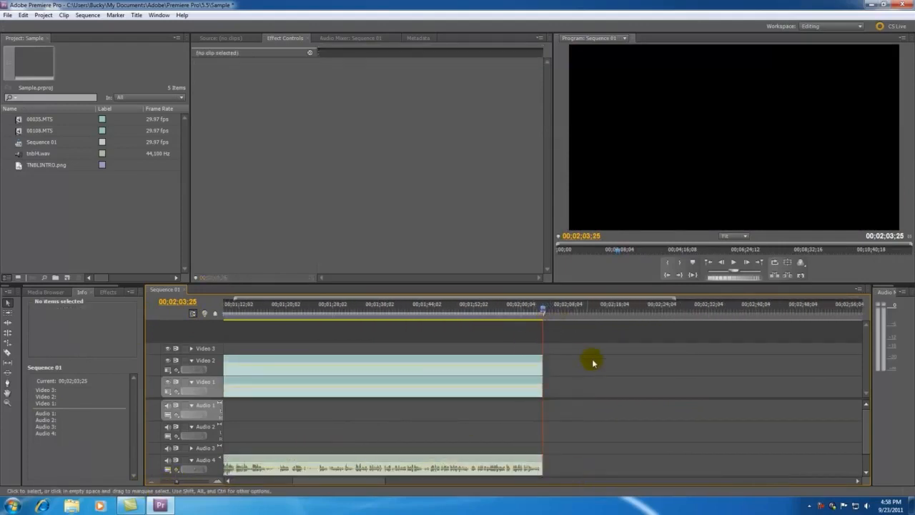
pyautogui.moveTo(174, 484); pyautogui.dragTo(170, 484)
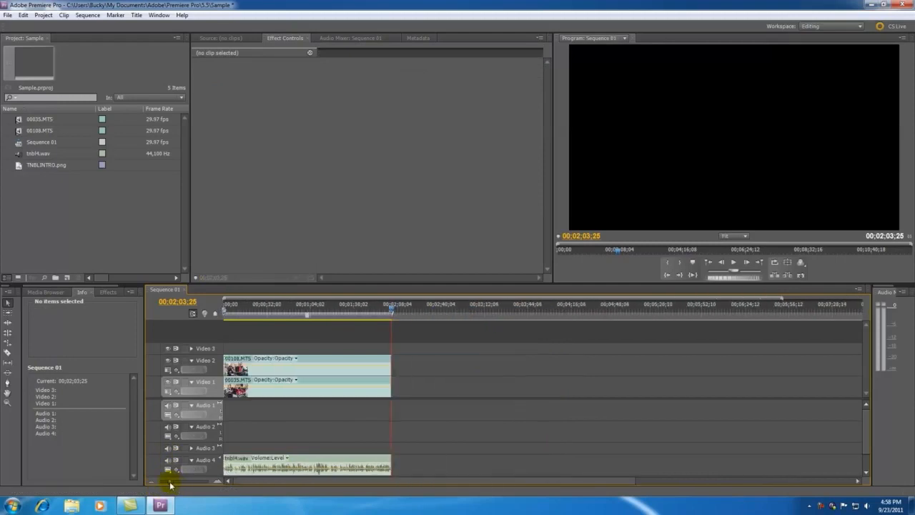
# Step: Select the three trimmed clips together, return the playhead to 00;00;00;00, and clear the selection
pyautogui.moveTo(246, 309); pyautogui.dragTo(417, 470)
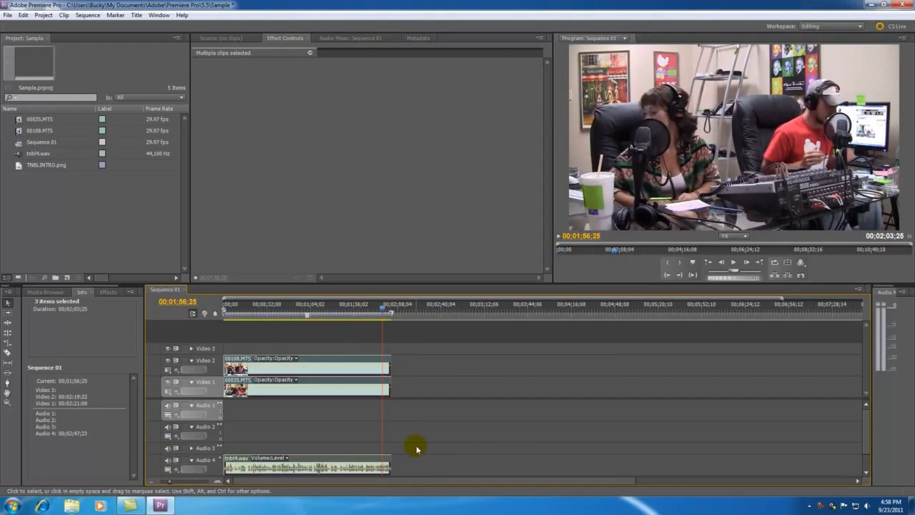
pyautogui.moveTo(261, 311); pyautogui.dragTo(185, 315)
pyautogui.moveTo(200, 484); pyautogui.dragTo(181, 485)
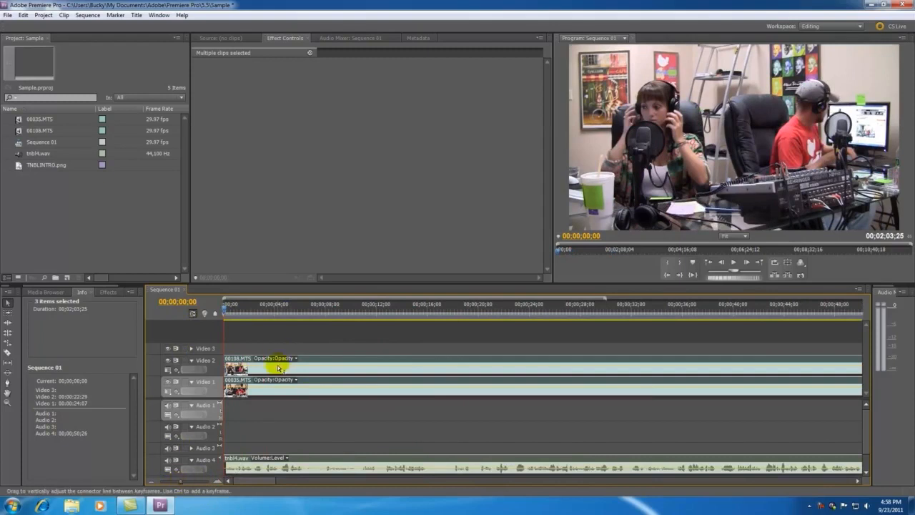
pyautogui.click(192, 353)
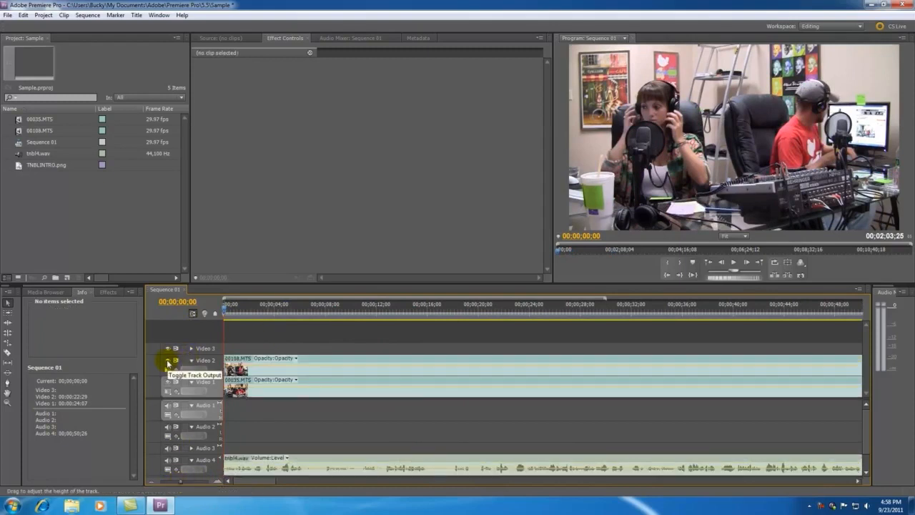
# Step: Turn the Video 2 track output off and on twice to compare the two camera angles
pyautogui.click(169, 362)
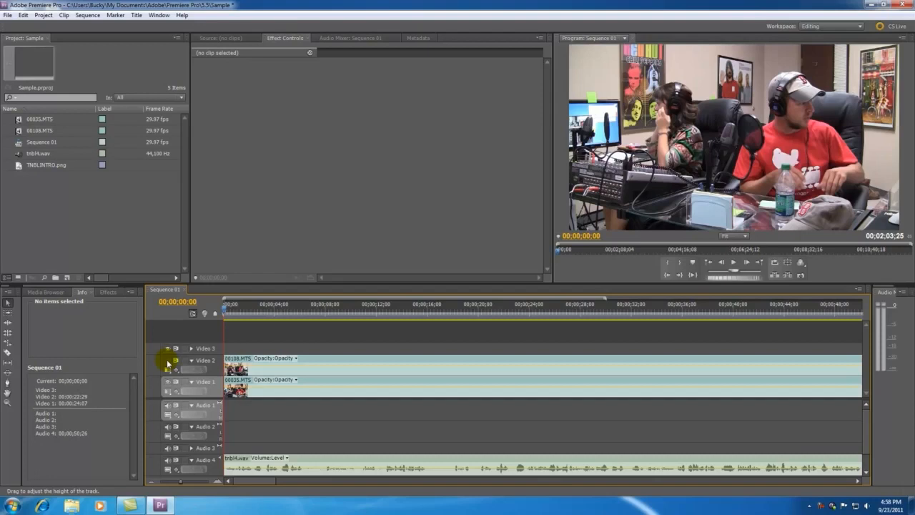
pyautogui.click(169, 362)
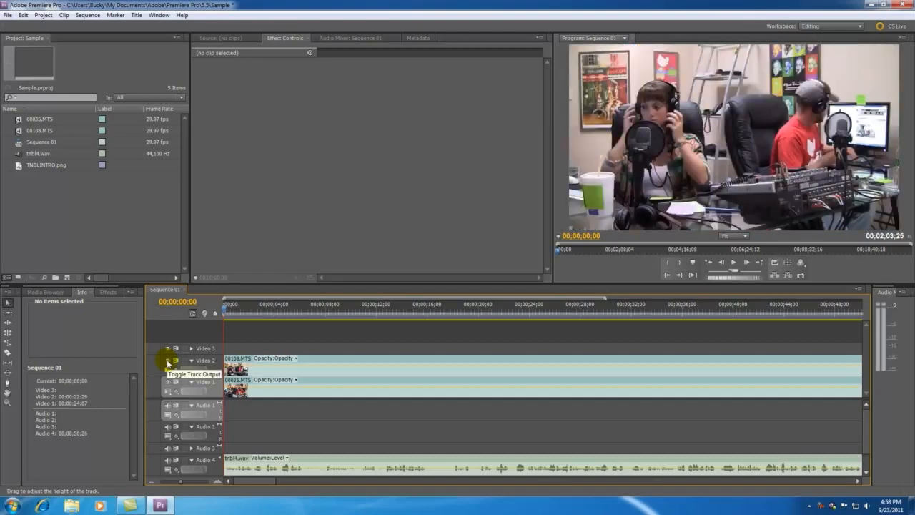
pyautogui.click(169, 362)
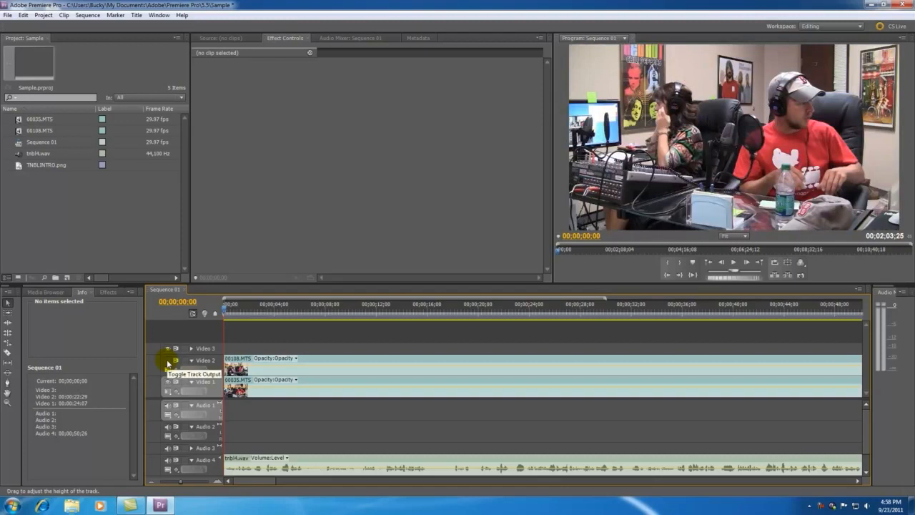
pyautogui.click(169, 363)
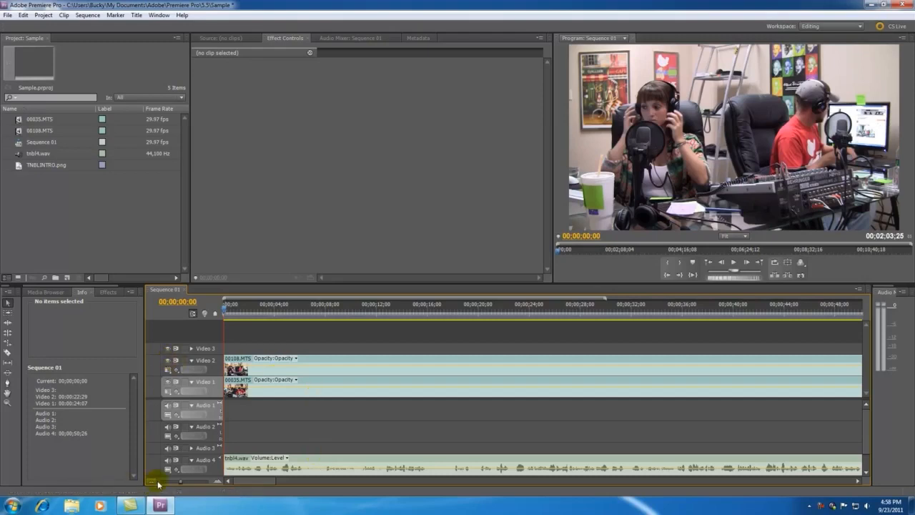
# Step: Search the effects for "levels" and apply the Levels video effect to 00035.MTS on Video 1
pyautogui.moveTo(179, 485); pyautogui.dragTo(171, 480)
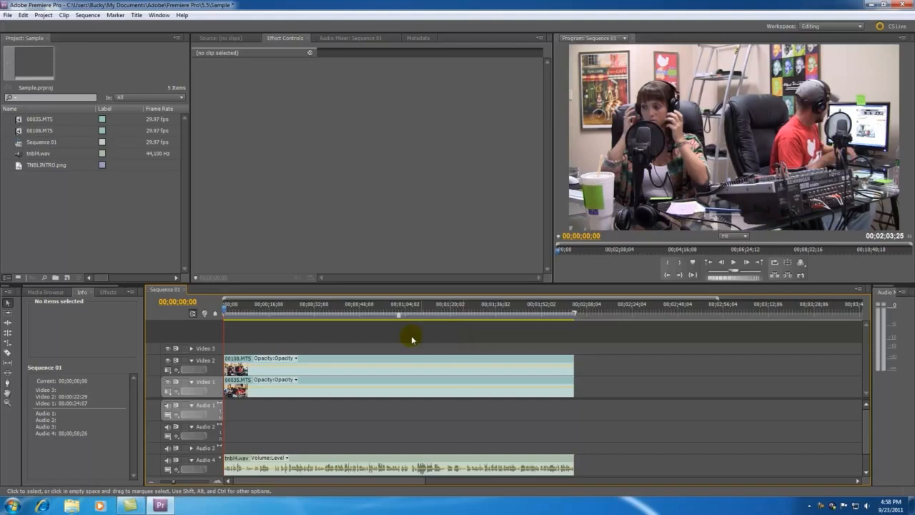
pyautogui.click(336, 361)
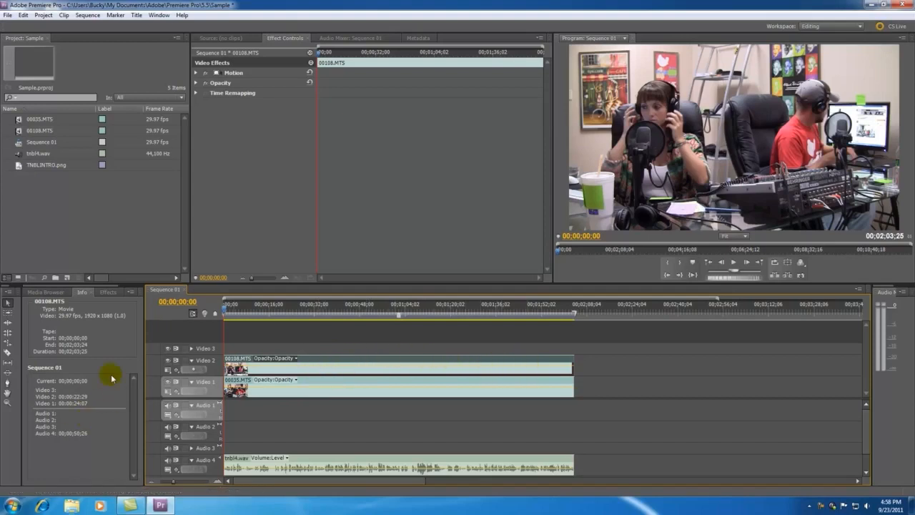
pyautogui.click(107, 293)
pyautogui.click(83, 303)
pyautogui.write('levels')
pyautogui.moveTo(46, 385); pyautogui.dragTo(321, 392)
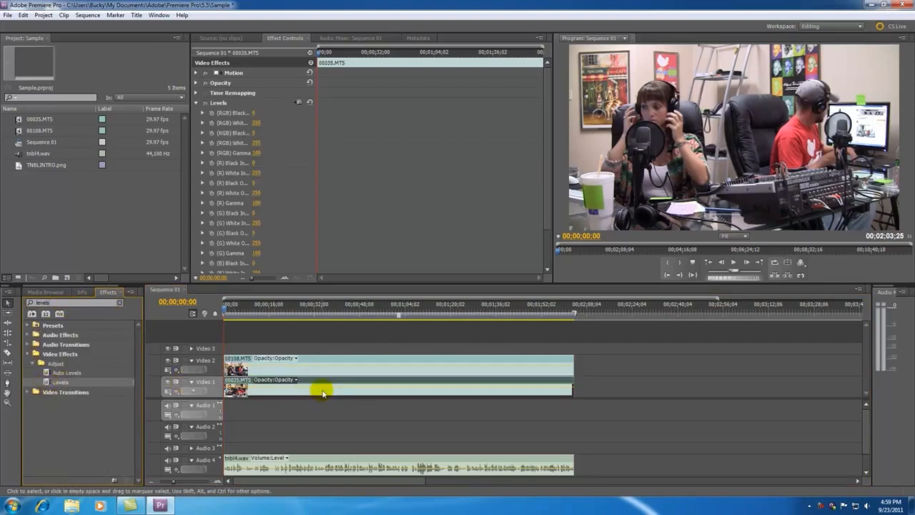
# Step: Turn off the Video 2 output and set the 00035.MTS Levels to (RGB) Black Input 10 and (RGB) White Input 245
pyautogui.click(168, 361)
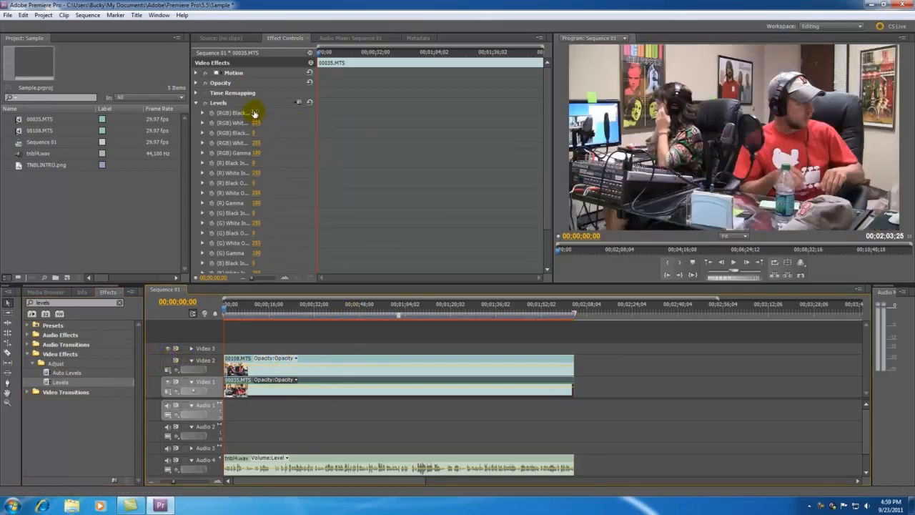
pyautogui.moveTo(255, 113); pyautogui.dragTo(265, 113)
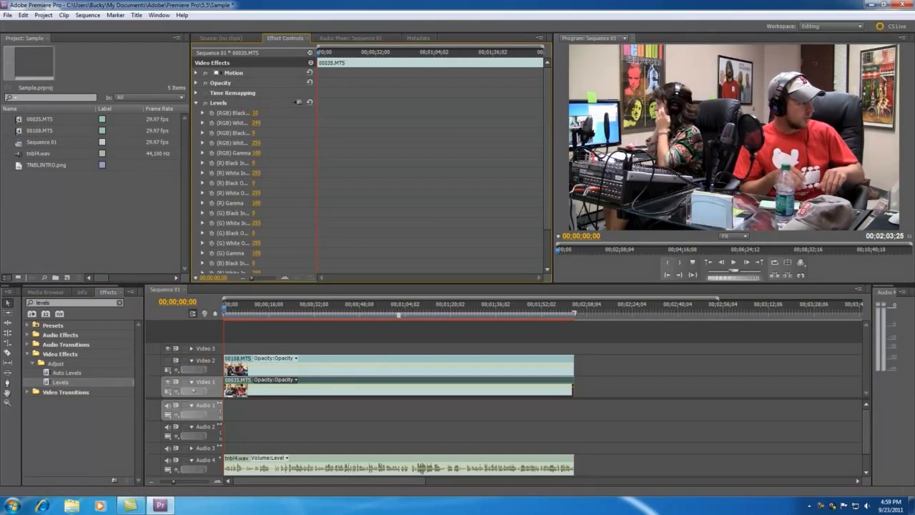
pyautogui.click(196, 104)
# Step: Copy the Levels effect from 00035.MTS and paste it onto 00108.MTS on Video 2
pyautogui.click(223, 104)
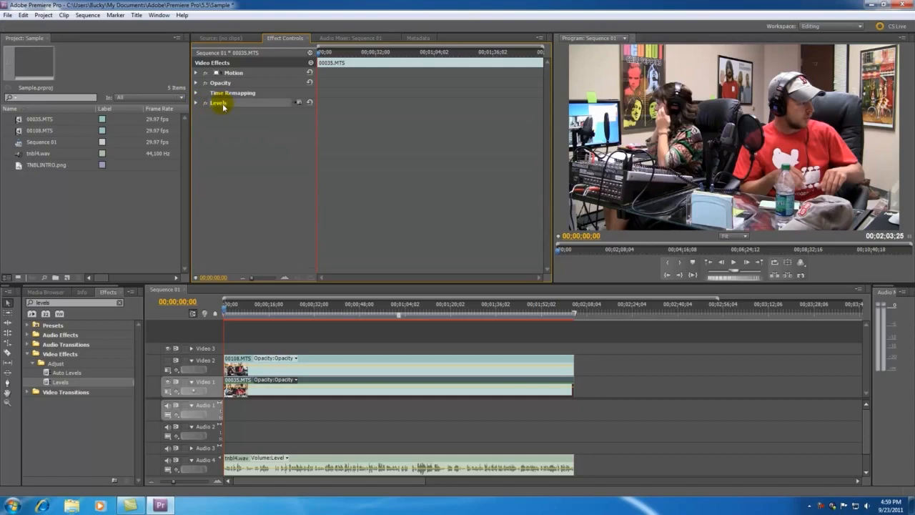
pyautogui.rightClick(222, 105)
pyautogui.click(243, 148)
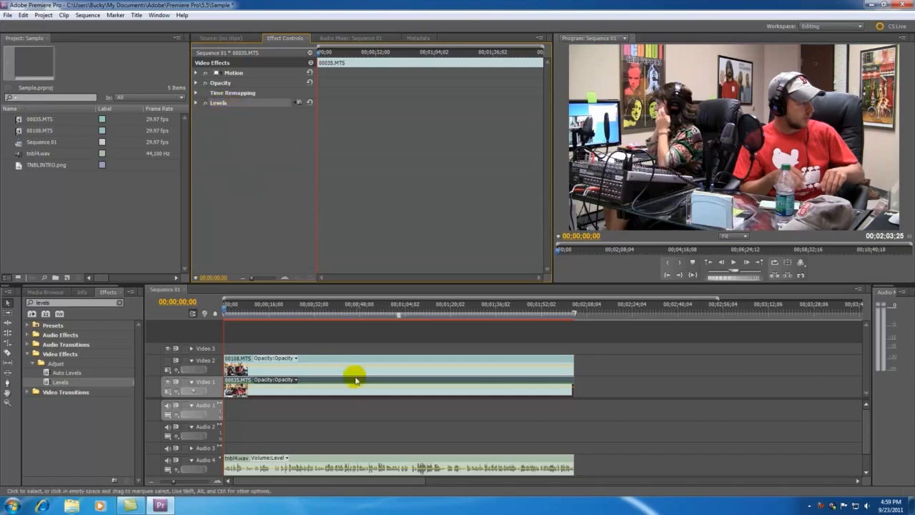
pyautogui.click(347, 362)
pyautogui.rightClick(224, 133)
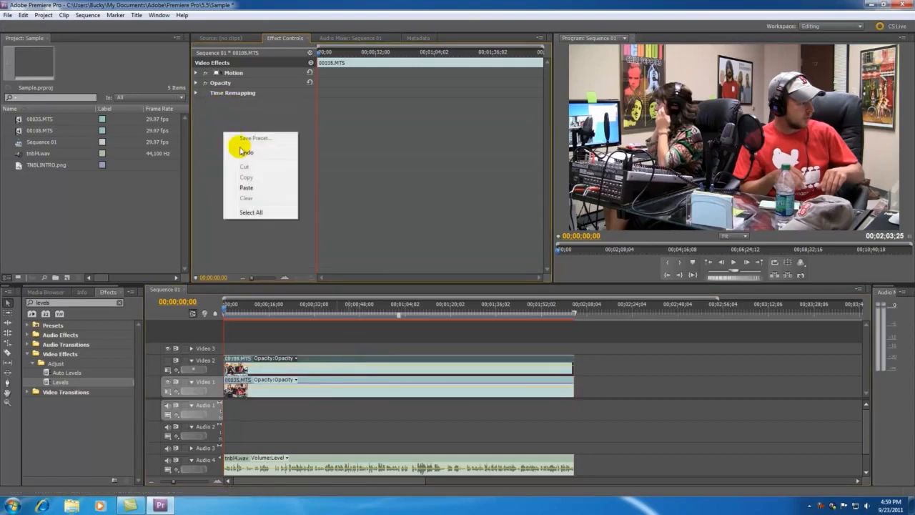
pyautogui.click(247, 188)
pyautogui.click(196, 103)
# Step: Turn the Video 2 output back on and set the 00108.MTS Levels to (RGB) Black Input 20 and (RGB) White Input 235
pyautogui.click(369, 382)
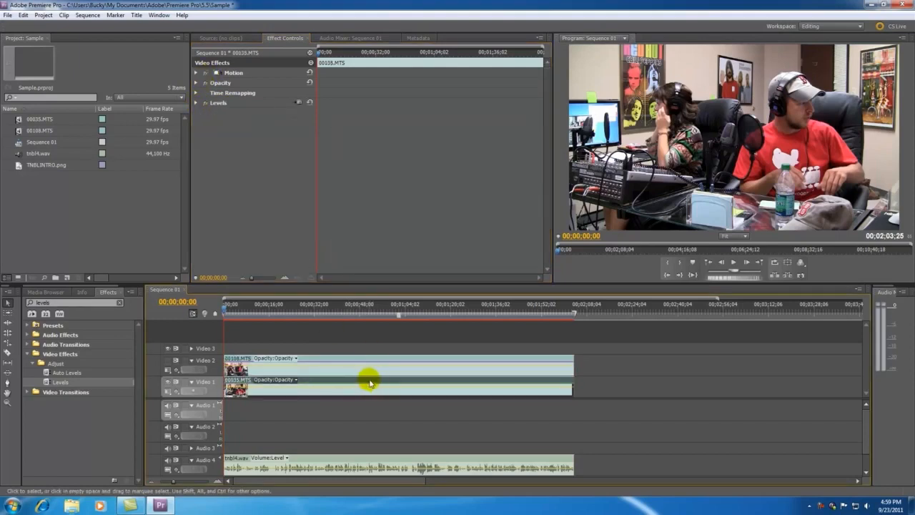
pyautogui.click(369, 363)
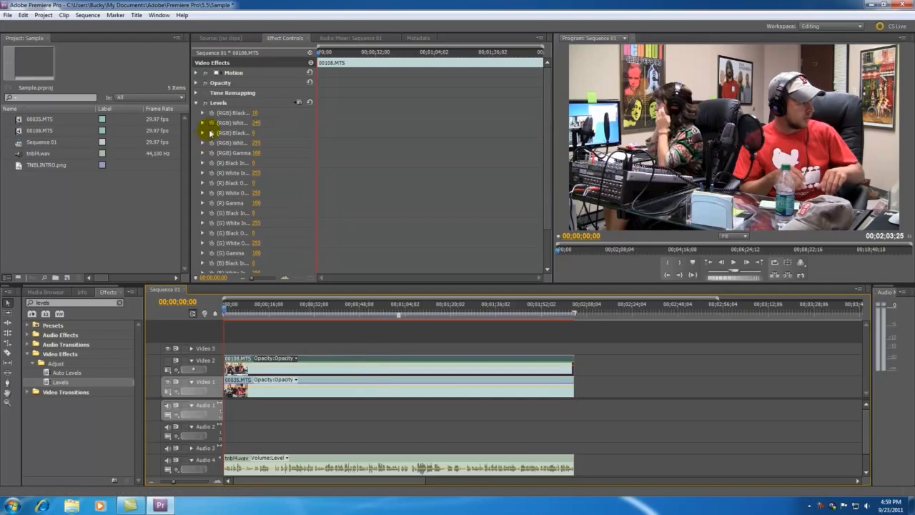
pyautogui.click(169, 359)
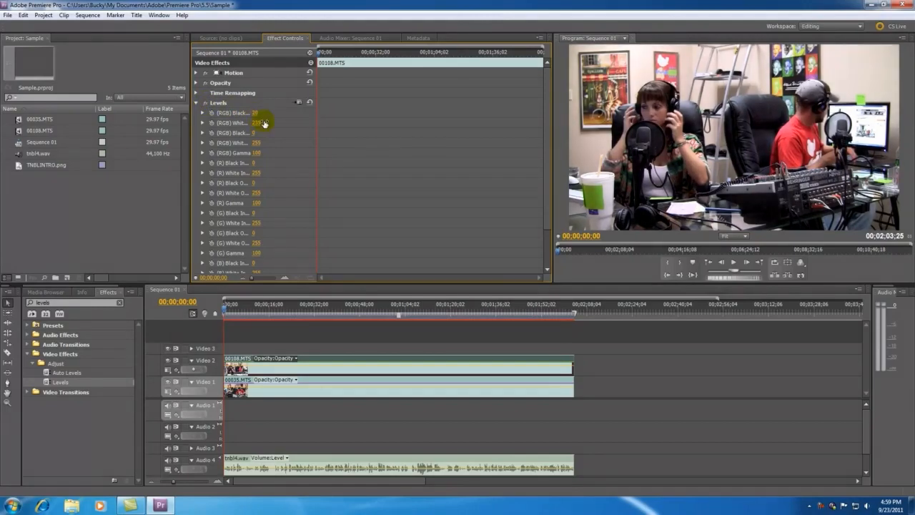
# Step: Replace the Levels effect on 00035.MTS with a copy of the adjusted one from 00108.MTS
pyautogui.rightClick(223, 106)
pyautogui.click(232, 141)
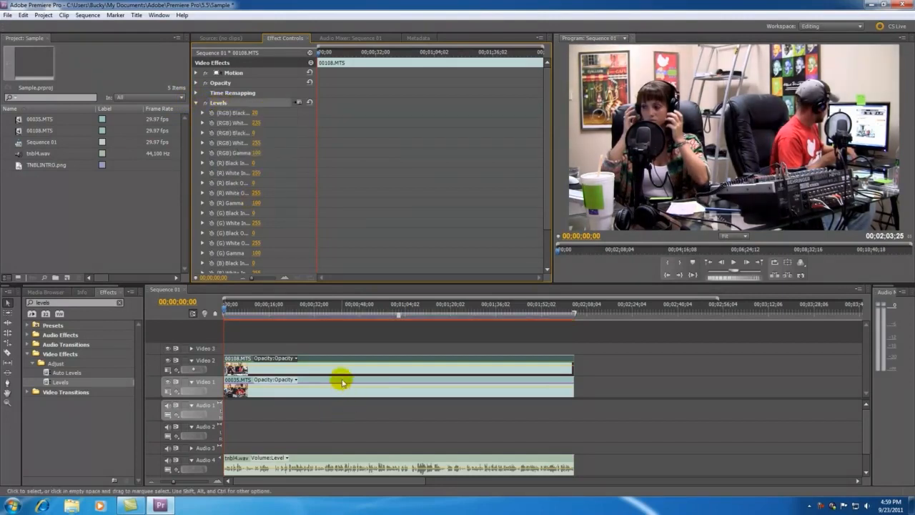
pyautogui.click(342, 382)
pyautogui.hotkey('ctrl', 'v')
pyautogui.press('Delete')
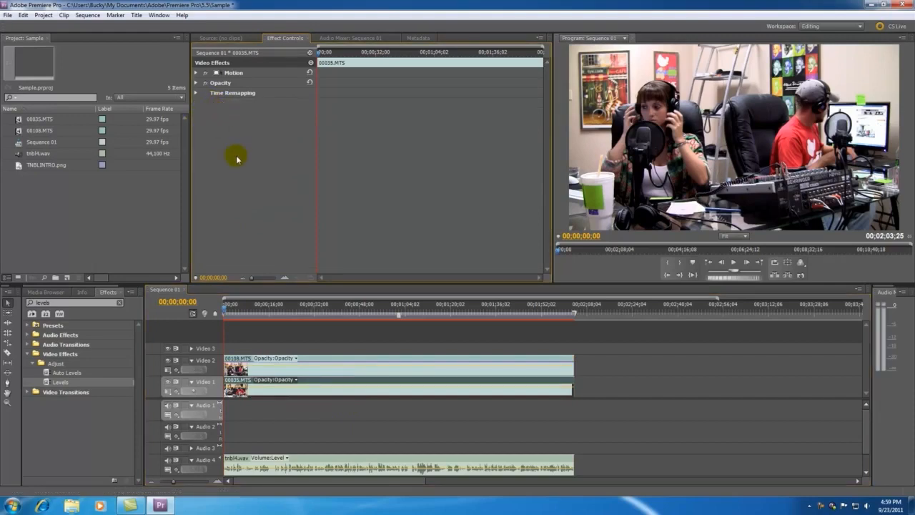
pyautogui.hotkey('ctrl', 'v')
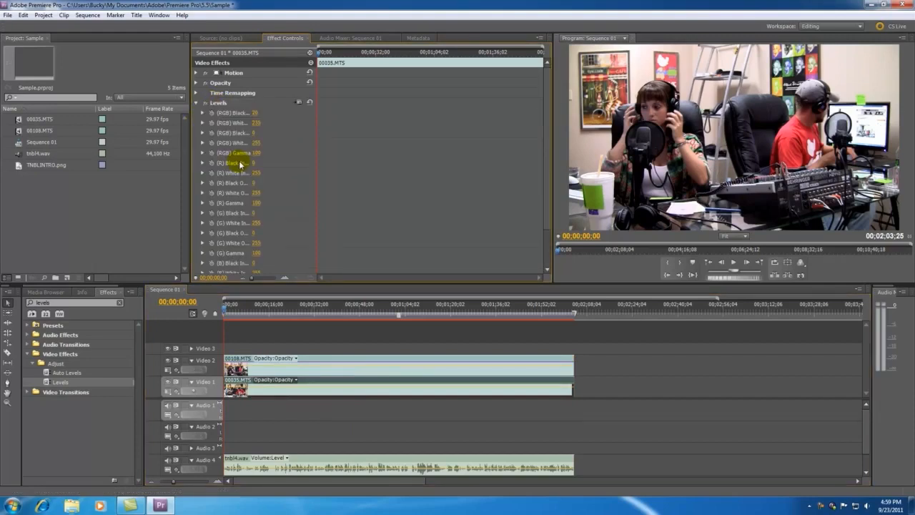
pyautogui.click(209, 104)
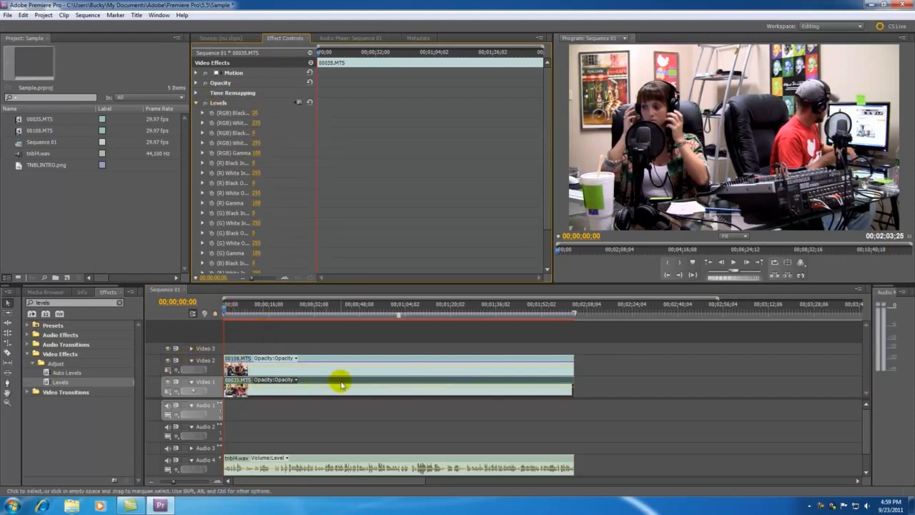
# Step: Compare the Levels settings of 00108.MTS and 00035.MTS, and play the sequence from the start
pyautogui.click(344, 339)
pyautogui.click(343, 361)
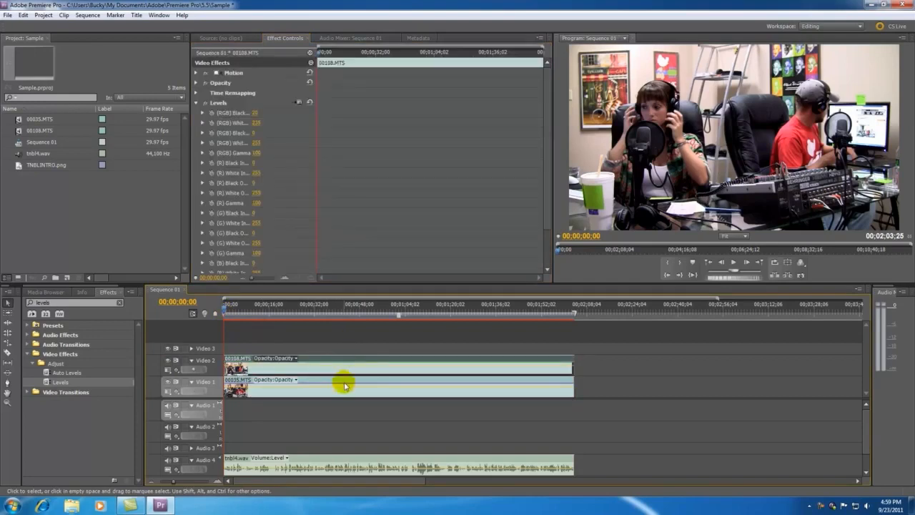
pyautogui.click(345, 384)
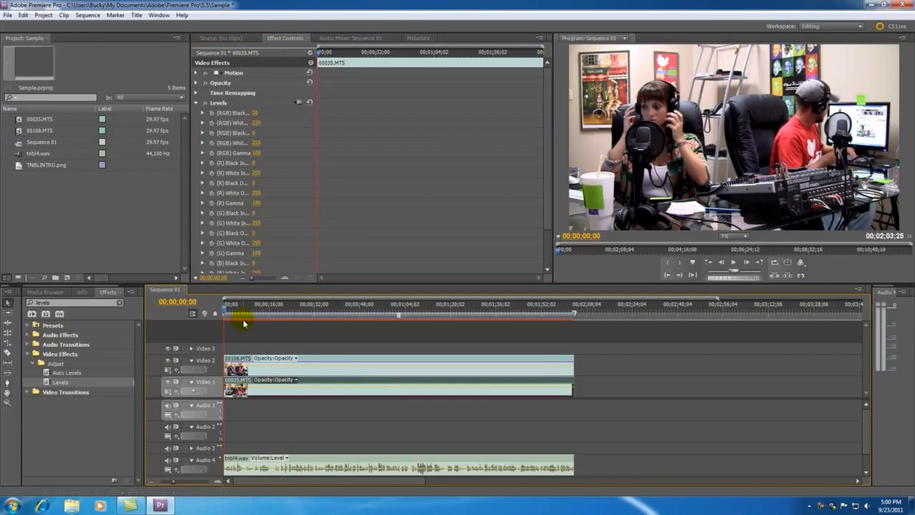
pyautogui.click(197, 102)
pyautogui.press('space')
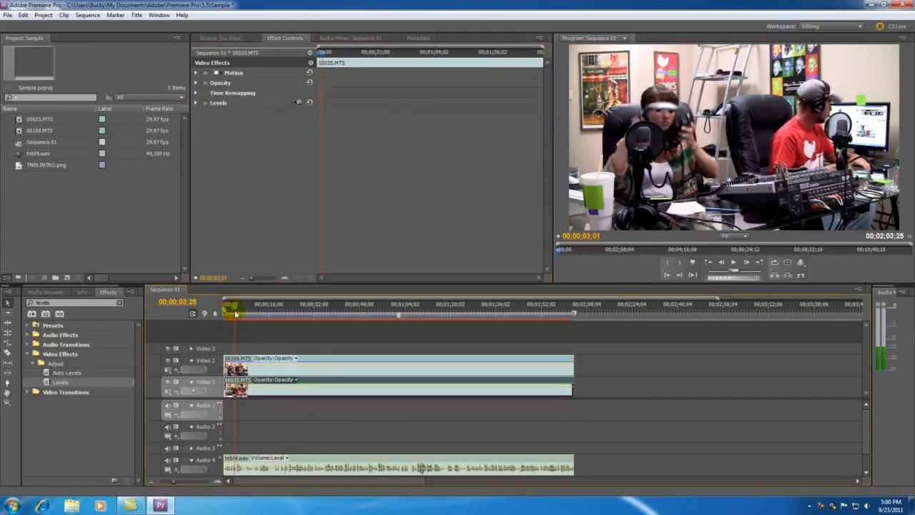
# Step: Split 00108.MTS on Video 2 at 00;00;17;12 and at about 00;00;34;00 with the Razor tool
pyautogui.moveTo(170, 484); pyautogui.dragTo(176, 479)
pyautogui.moveTo(266, 303); pyautogui.dragTo(361, 321)
pyautogui.press('c')
pyautogui.click(364, 357)
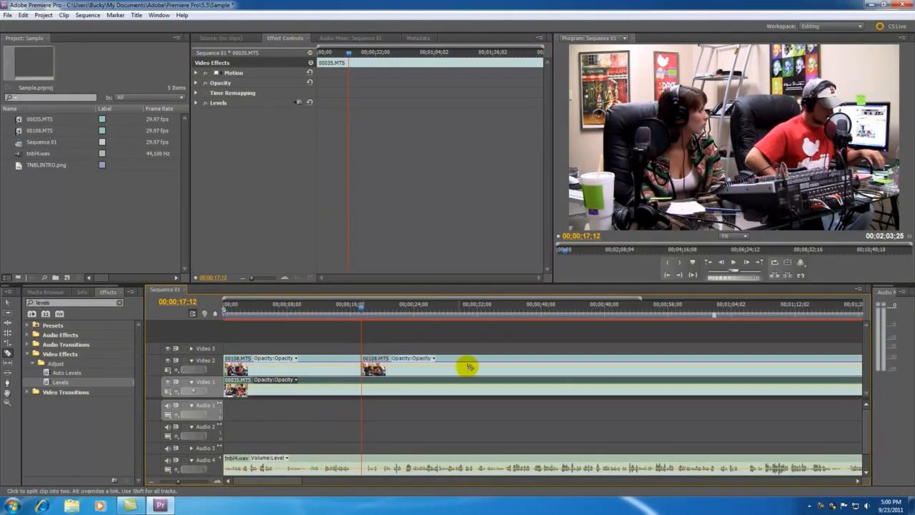
pyautogui.click(494, 361)
# Step: Delete the middle 00108.MTS segment between the two cuts on Video 2
pyautogui.press('v')
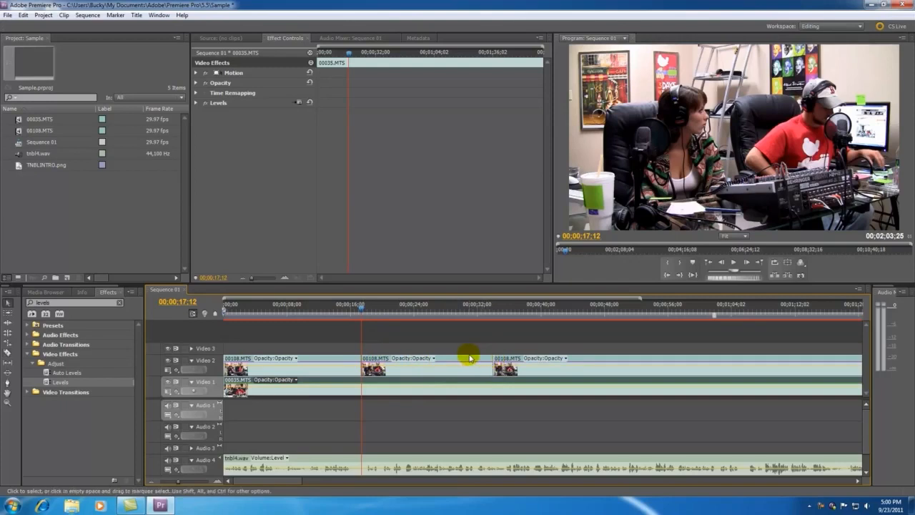
pyautogui.click(462, 361)
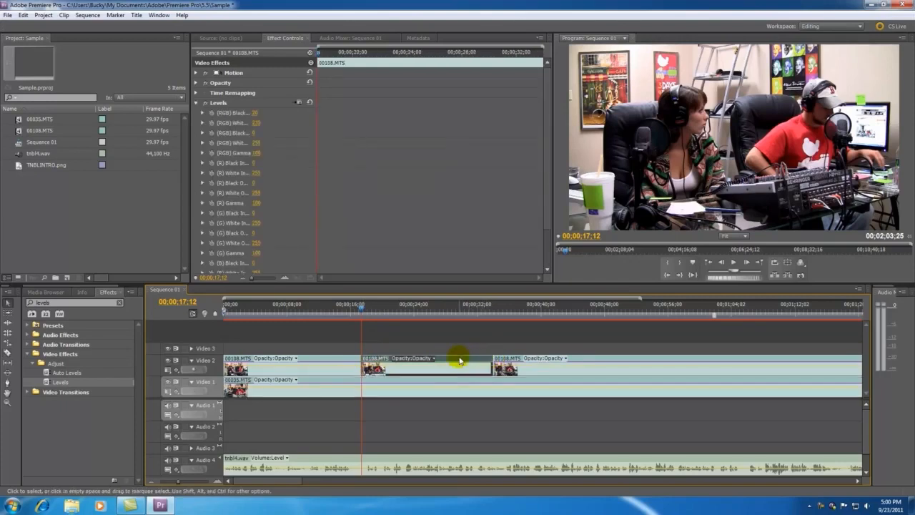
pyautogui.press('Delete')
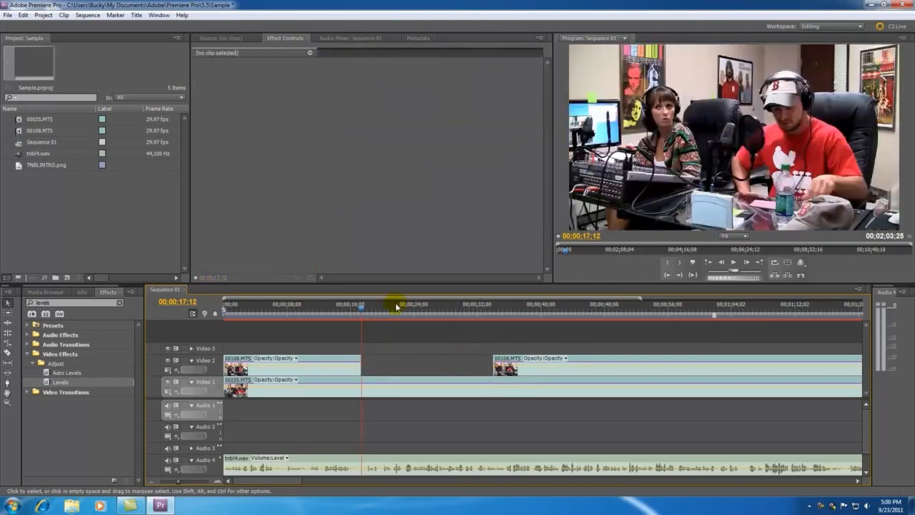
# Step: Preview the camera switch across the gap, stopping at 00;00;24;10, and delete the opening 00108.MTS segment on Video 2
pyautogui.moveTo(362, 306); pyautogui.dragTo(445, 326)
pyautogui.moveTo(467, 326); pyautogui.dragTo(424, 321)
pyautogui.click(415, 319)
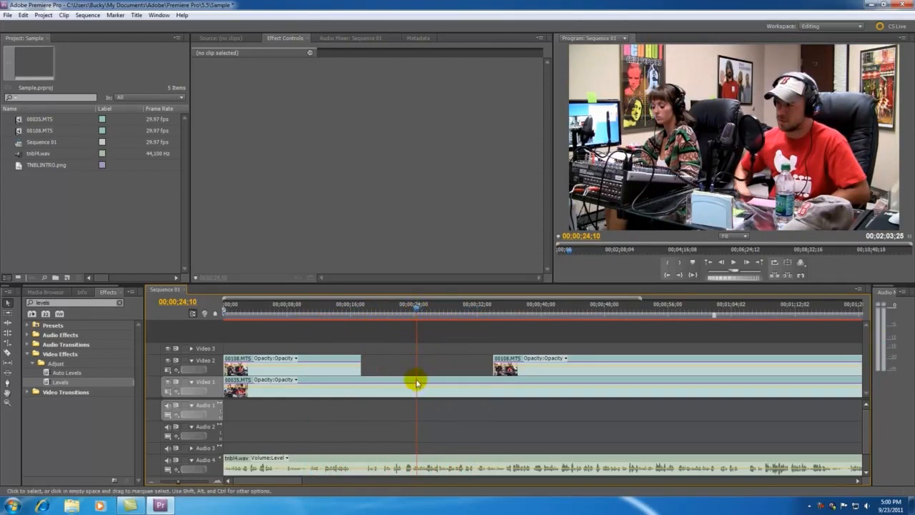
pyautogui.click(357, 359)
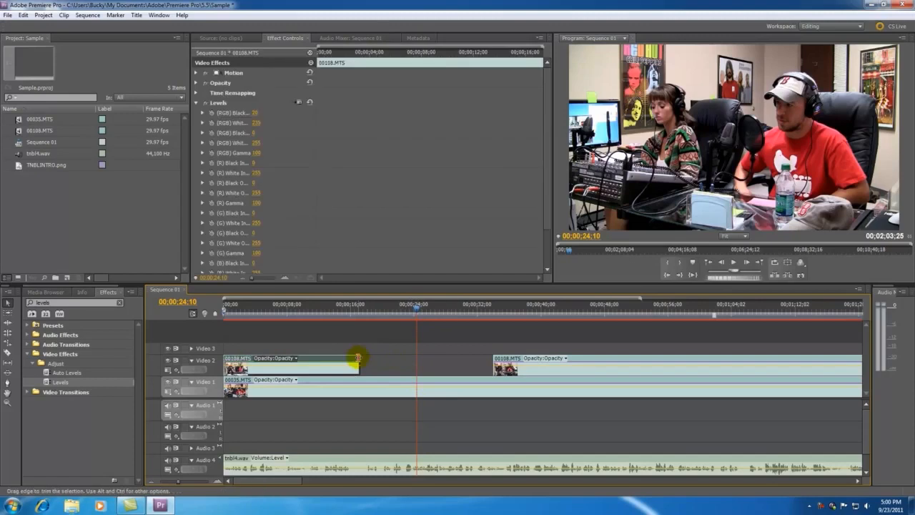
pyautogui.press('Delete')
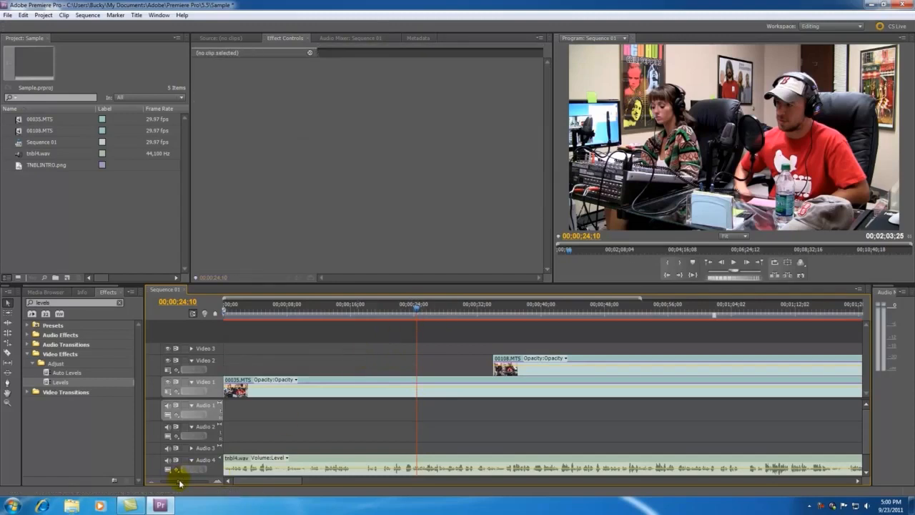
# Step: Split the remaining 00108.MTS clip on Video 2 at 00;00;49;07 and at four further points about 14 seconds apart
pyautogui.moveTo(180, 479); pyautogui.dragTo(174, 485)
pyautogui.moveTo(272, 307); pyautogui.dragTo(319, 320)
pyautogui.press('c')
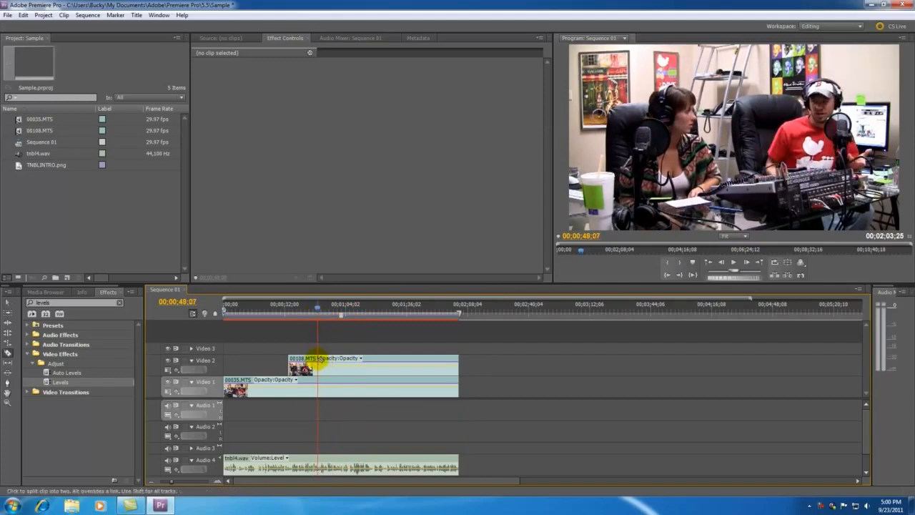
pyautogui.click(318, 361)
pyautogui.click(344, 361)
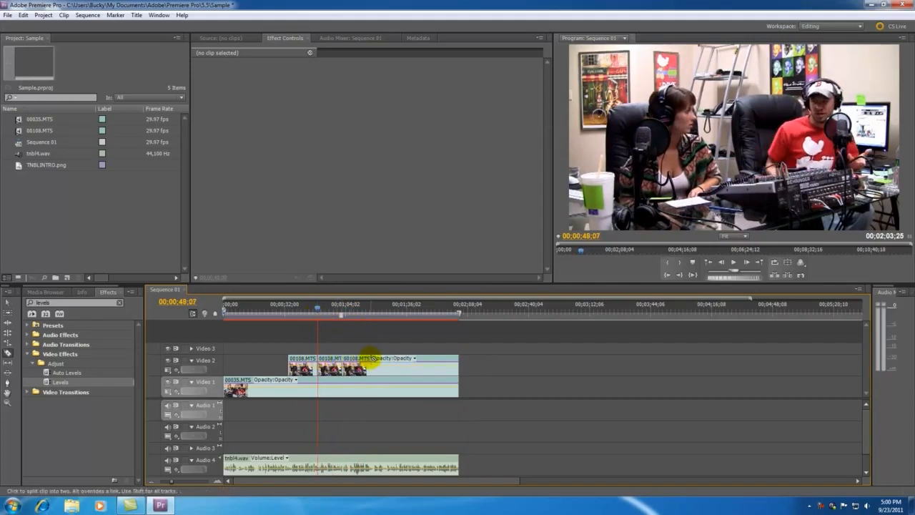
pyautogui.click(373, 361)
pyautogui.click(398, 361)
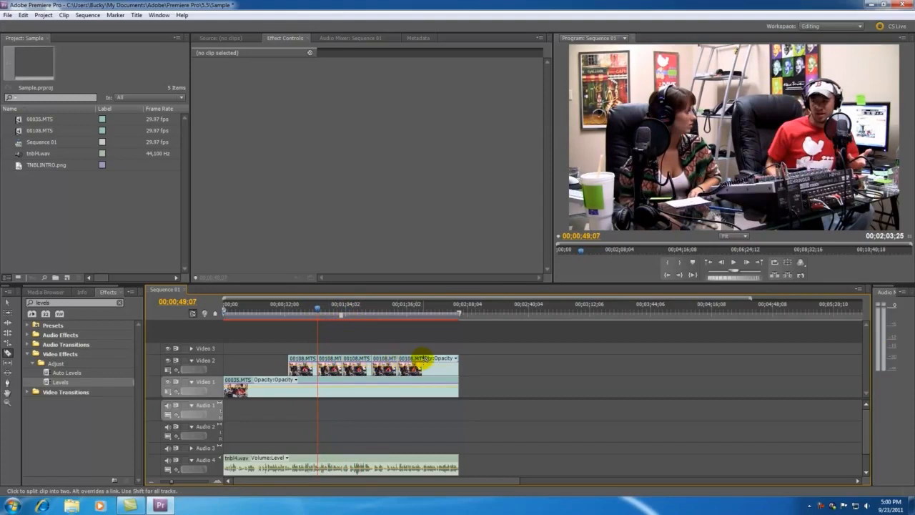
pyautogui.click(424, 361)
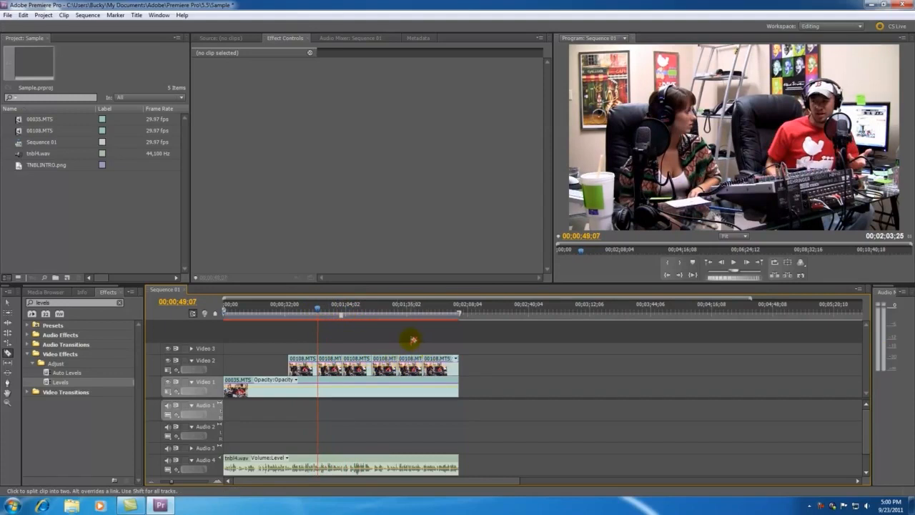
# Step: Delete the second, fourth and sixth 00108.MTS segments on Video 2 so the two camera angles alternate
pyautogui.press('v')
pyautogui.click(330, 362)
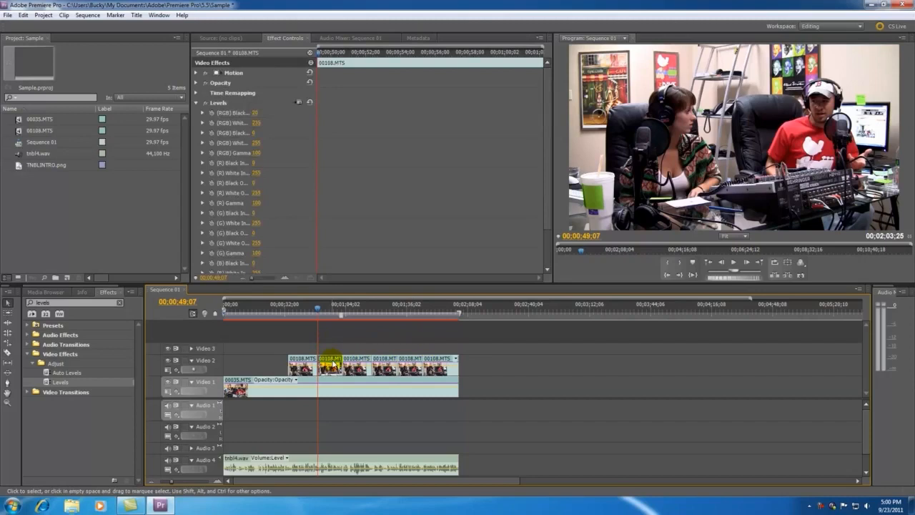
pyautogui.press('Delete')
pyautogui.click(389, 361)
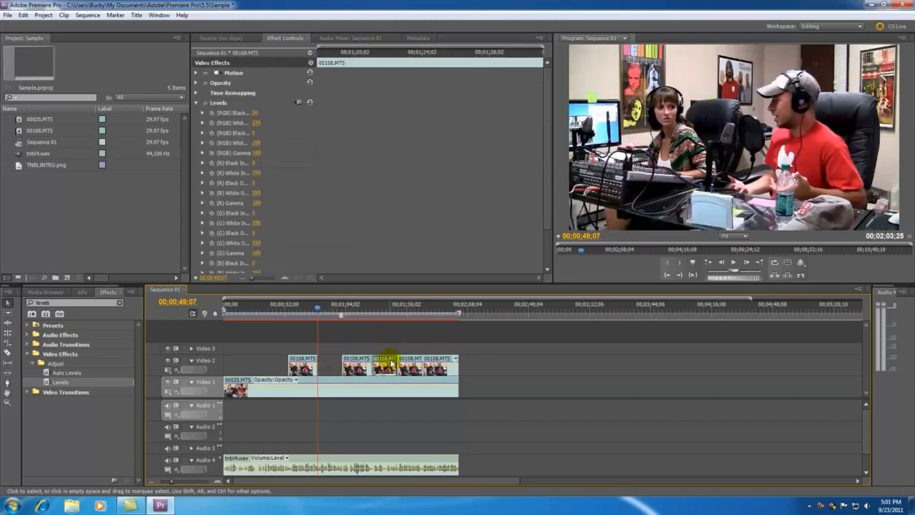
pyautogui.press('Delete')
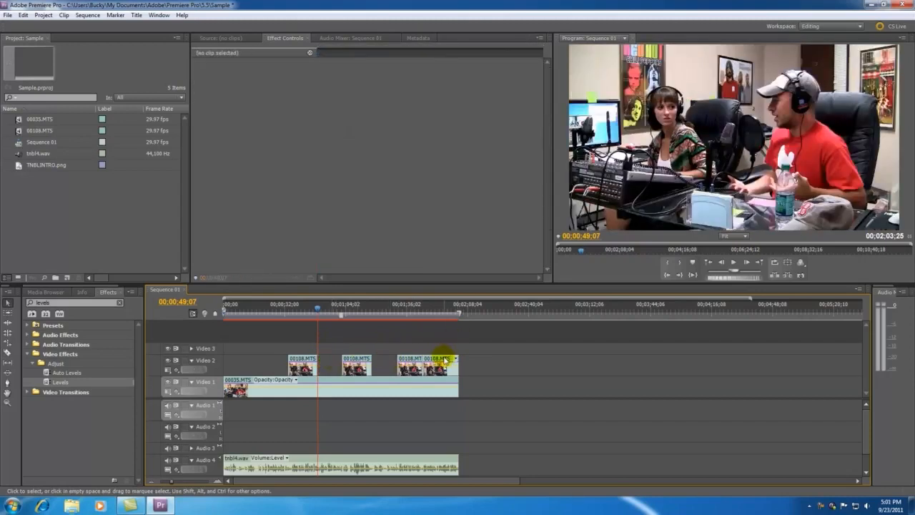
pyautogui.click(446, 363)
pyautogui.press('Delete')
# Step: Place the playhead at 00;00;31;19 and extend the start of the first remaining 00108.MTS segment back to it
pyautogui.moveTo(327, 313); pyautogui.dragTo(283, 334)
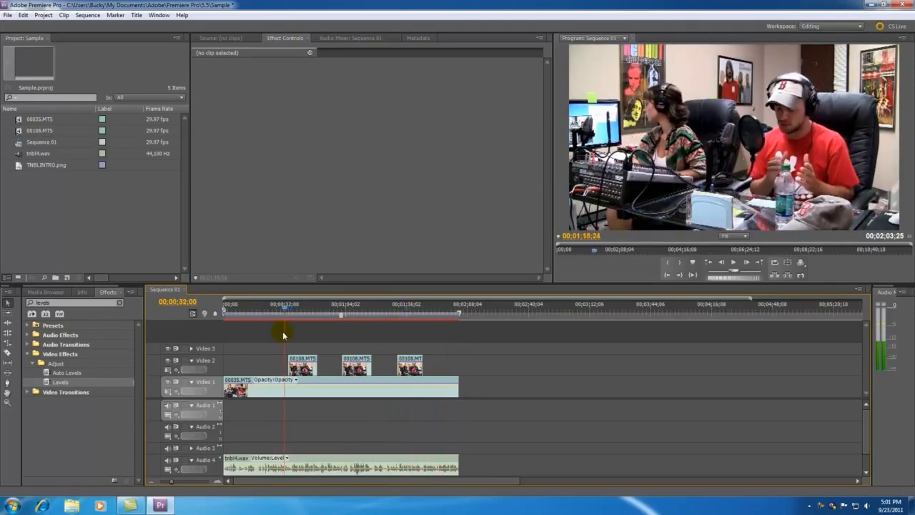
pyautogui.moveTo(173, 482); pyautogui.dragTo(183, 483)
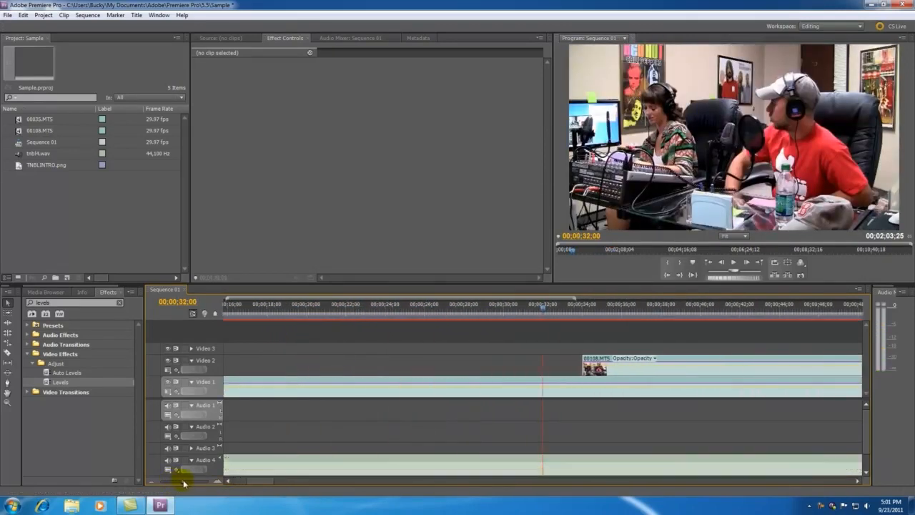
pyautogui.click(536, 307)
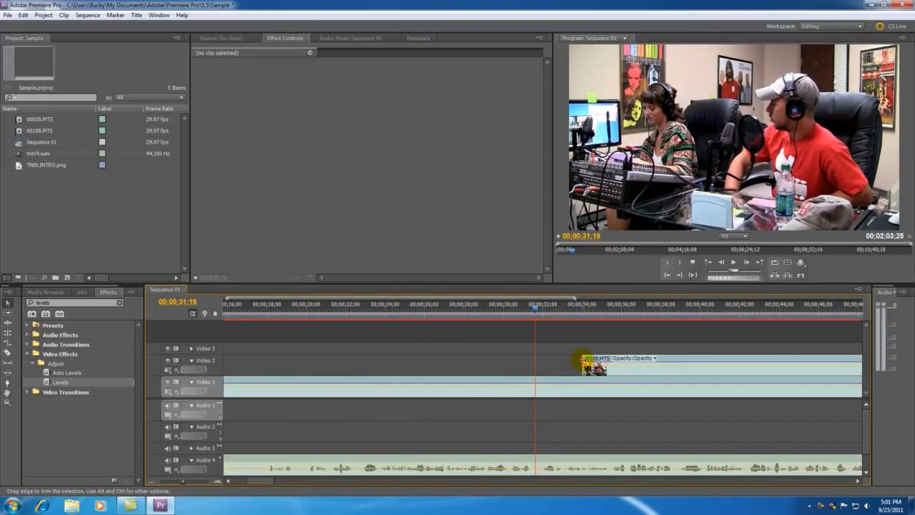
pyautogui.click(7, 302)
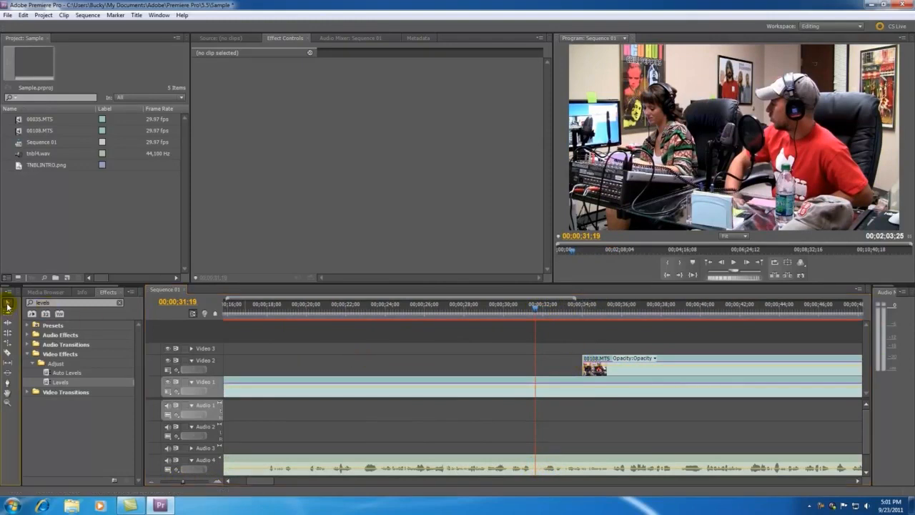
pyautogui.moveTo(583, 363); pyautogui.dragTo(538, 362)
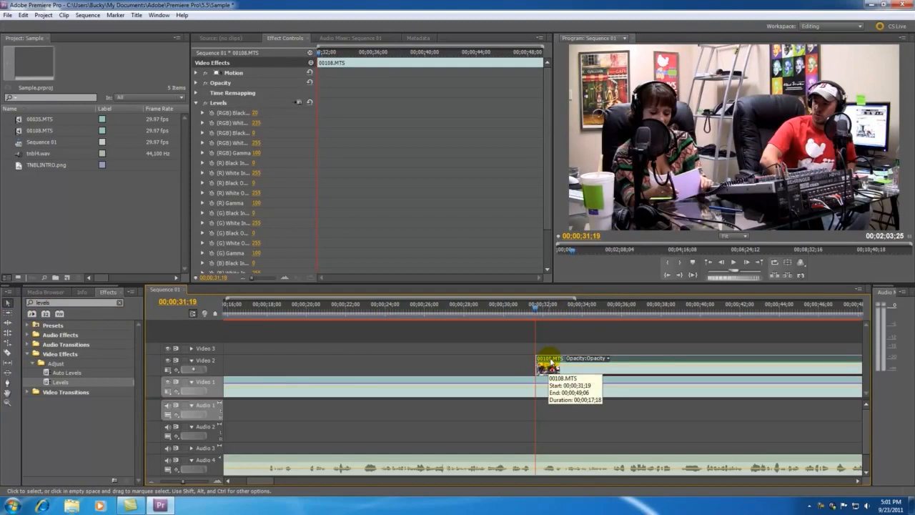
# Step: Move the first 00108.MTS segment on Video 2 earlier by 00;00;07;16
pyautogui.moveTo(550, 363); pyautogui.dragTo(404, 365)
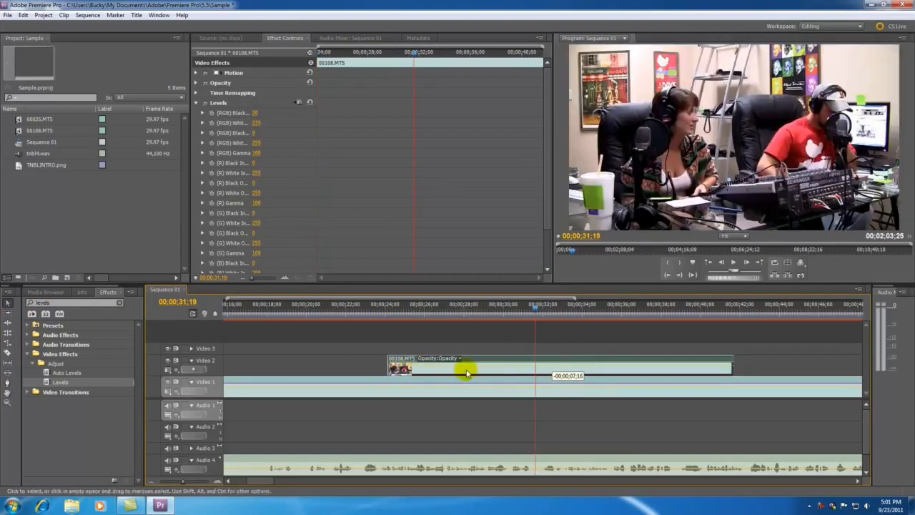
# Step: Undo the move of the first 00108.MTS segment on Video 2, try another shift to an earlier time, and undo that too
pyautogui.hotkey('ctrl', 'z')
pyautogui.moveTo(538, 367); pyautogui.dragTo(384, 363)
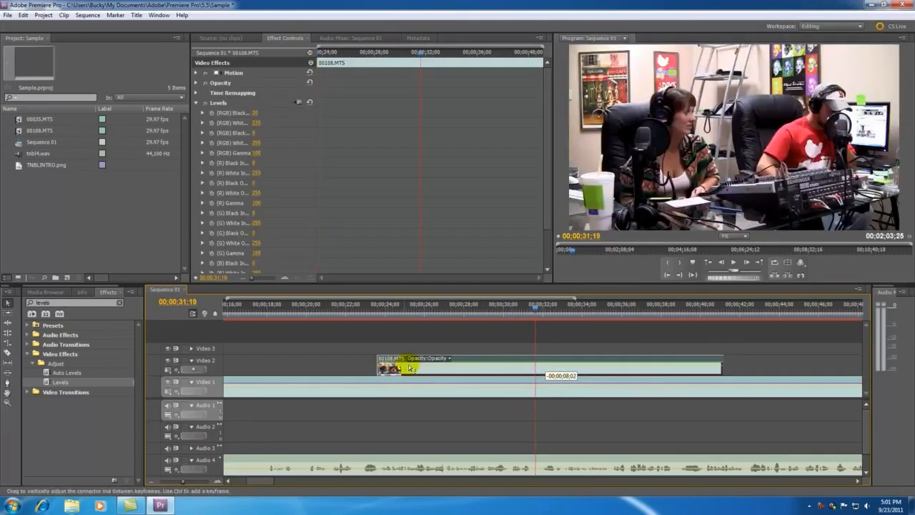
pyautogui.hotkey('ctrl', 'z')
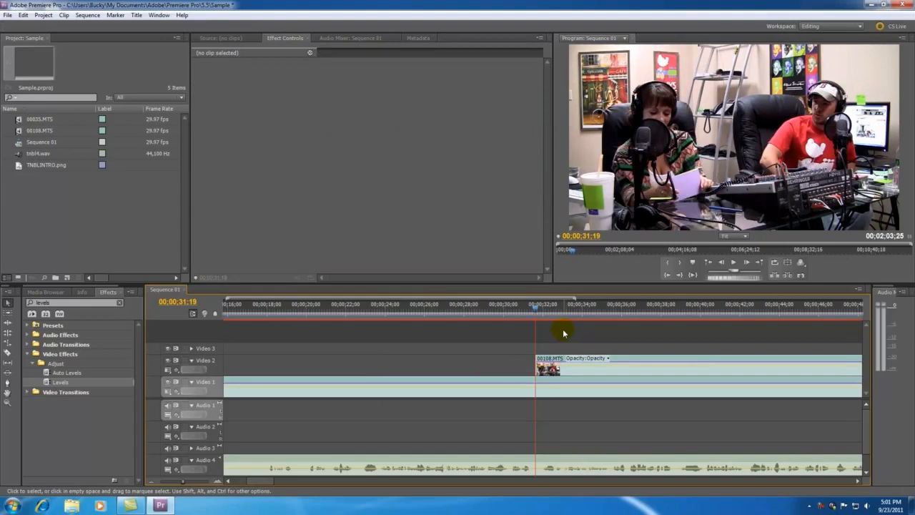
# Step: Play back and scrub Sequence 01 across the alternating camera angles, and return the playhead to the start
pyautogui.moveTo(535, 311); pyautogui.dragTo(423, 320)
pyautogui.moveTo(182, 482); pyautogui.dragTo(170, 481)
pyautogui.press('space')
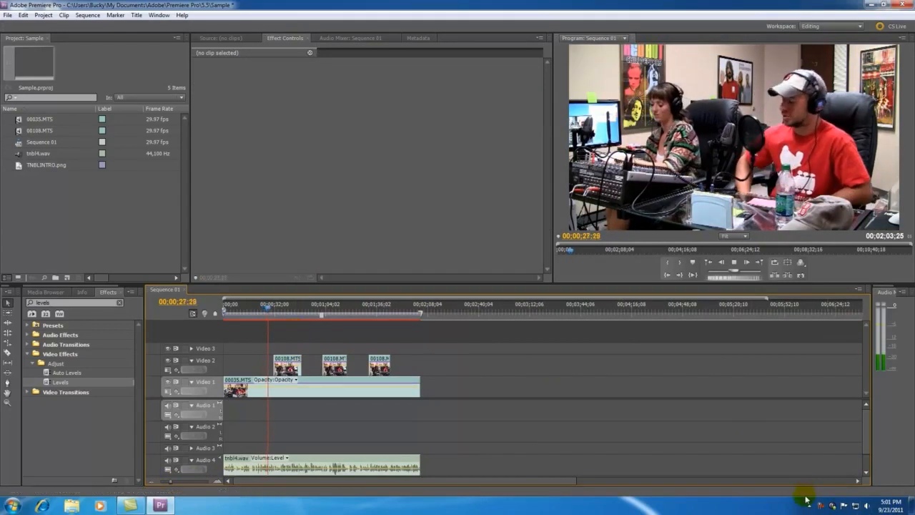
pyautogui.click(286, 313)
pyautogui.moveTo(286, 312); pyautogui.dragTo(359, 317)
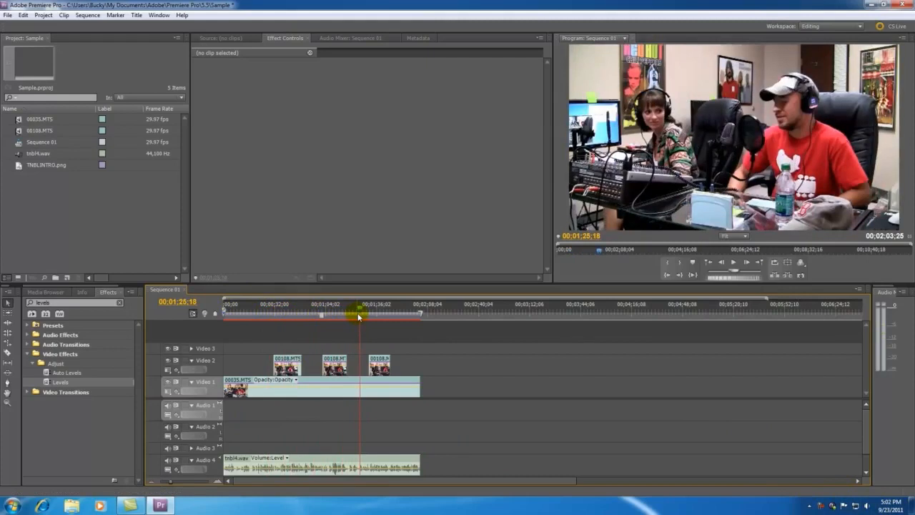
pyautogui.press('Home')
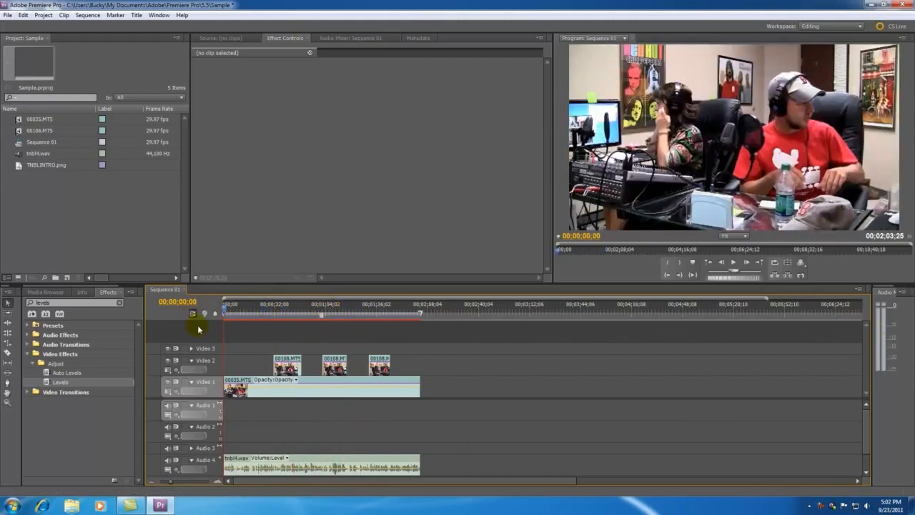
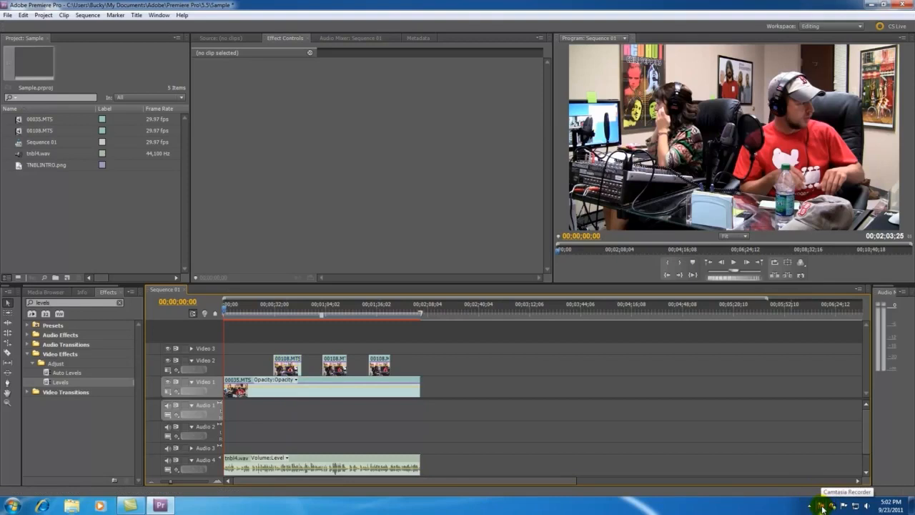
pyautogui.rightClick(822, 508)
pyautogui.click(827, 446)
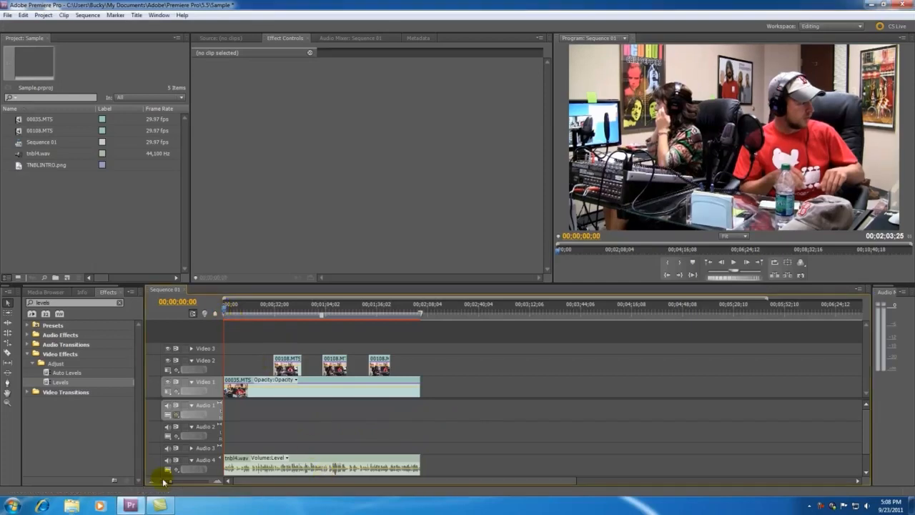
# Step: Play the opening seconds of Sequence 01 and return the playhead to 00;00;00;00
pyautogui.moveTo(172, 483); pyautogui.dragTo(179, 479)
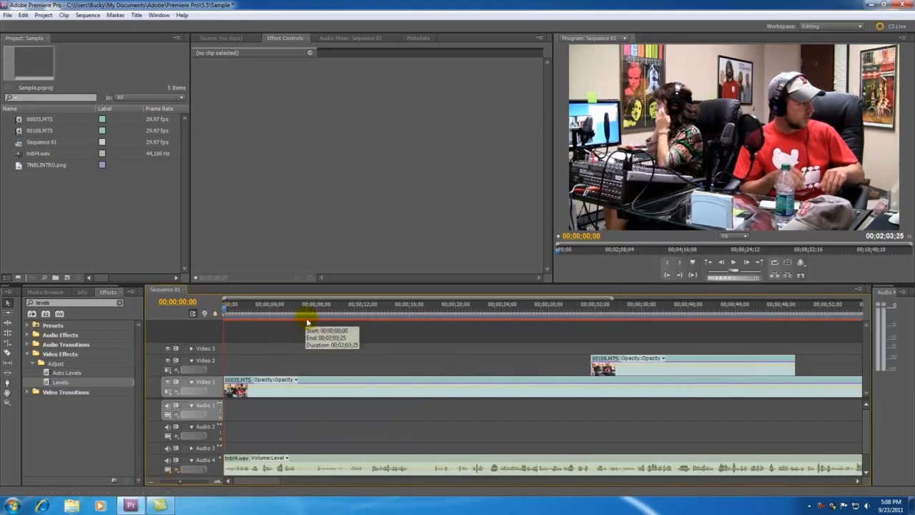
pyautogui.press('space')
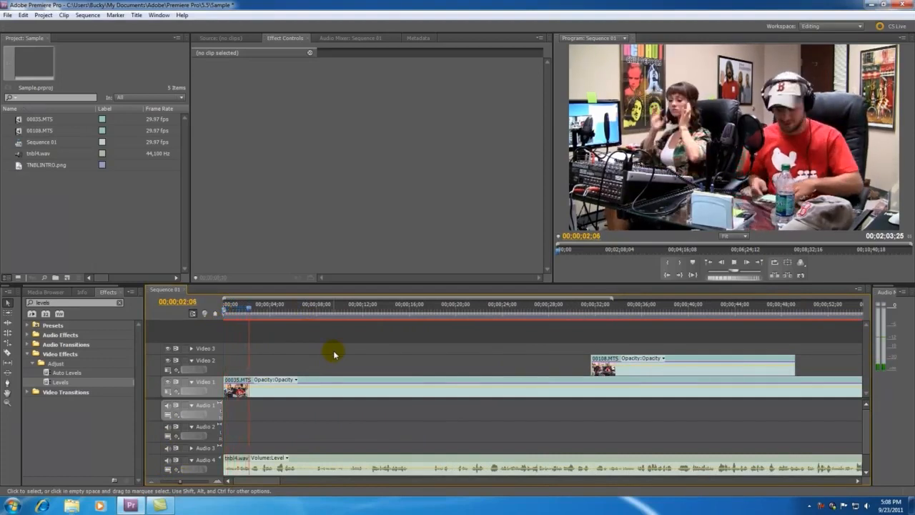
pyautogui.press('space')
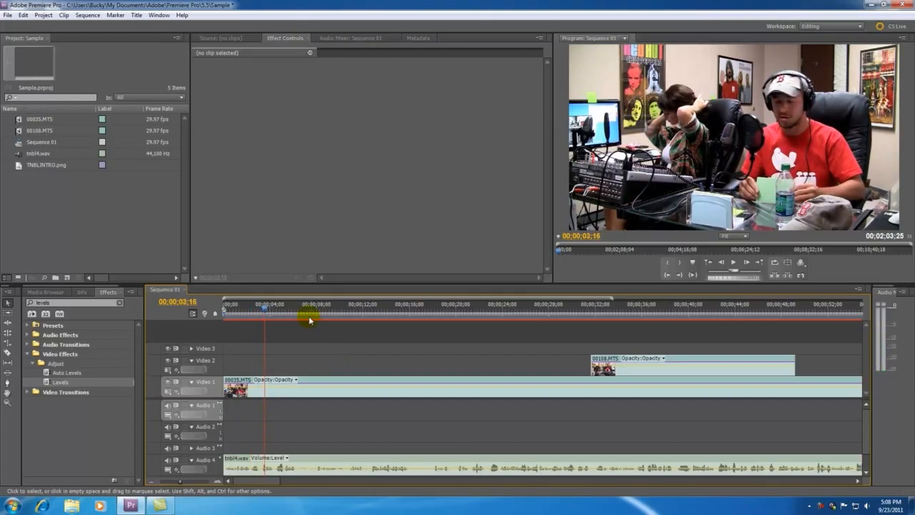
pyautogui.click(262, 308)
pyautogui.moveTo(262, 309); pyautogui.dragTo(174, 312)
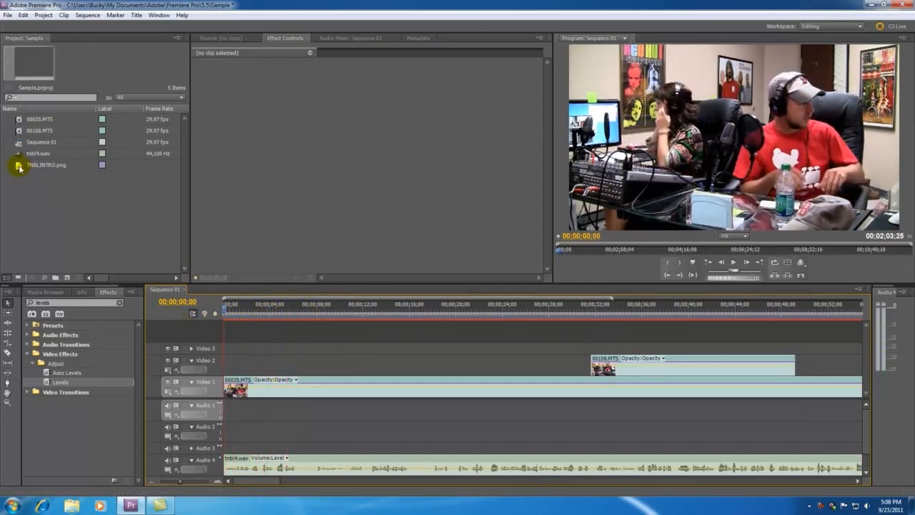
# Step: Preview the TNBLINTRO.png still image and place it on Video 3 at the start of the sequence
pyautogui.click(18, 165)
pyautogui.doubleClick(19, 166)
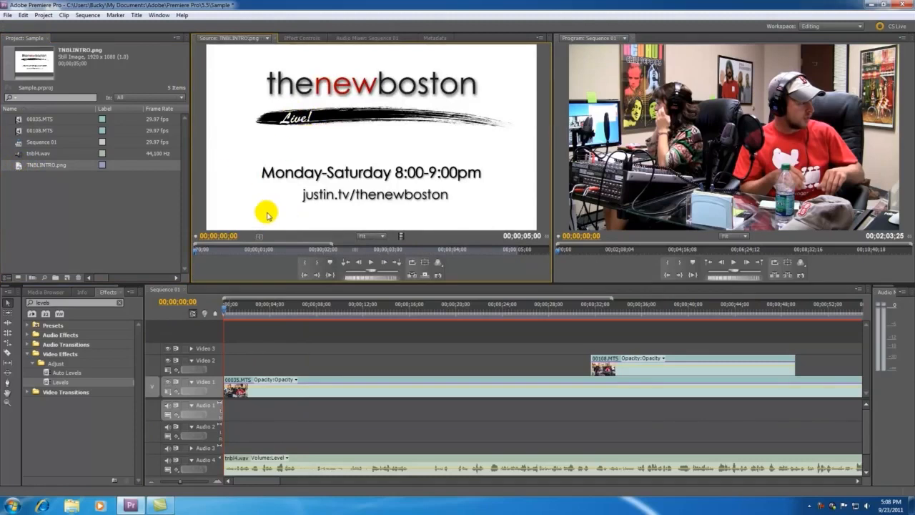
pyautogui.moveTo(20, 167); pyautogui.dragTo(226, 351)
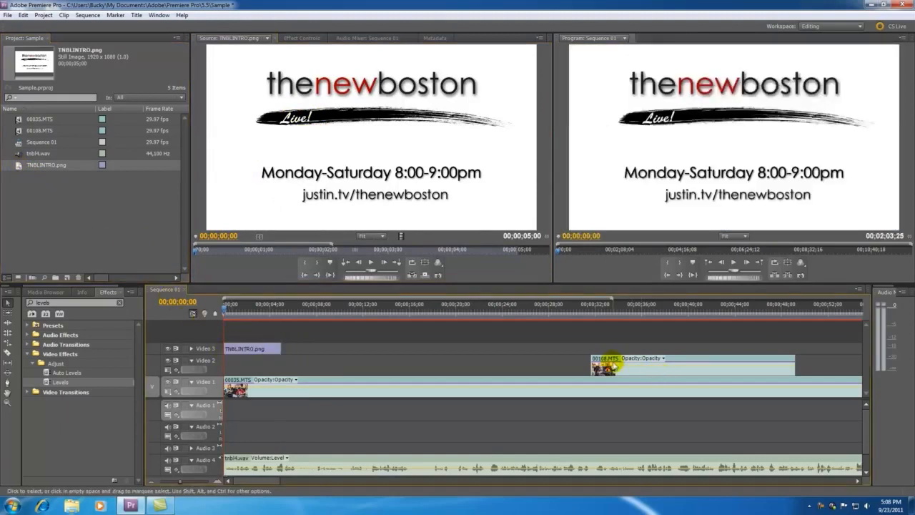
pyautogui.click(599, 361)
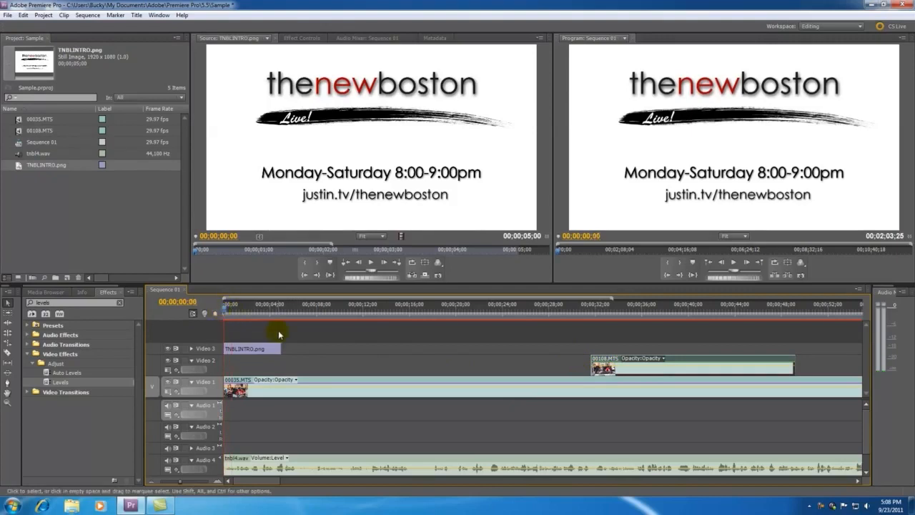
# Step: Play back the cut from the TNBLINTRO.png title to the camera footage, and repeat the playback around the title's end
pyautogui.press('space')
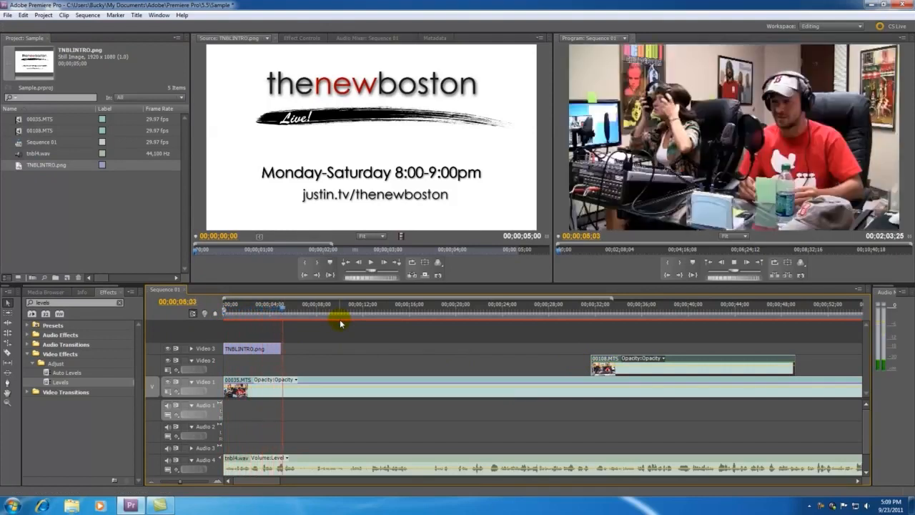
pyautogui.press('space')
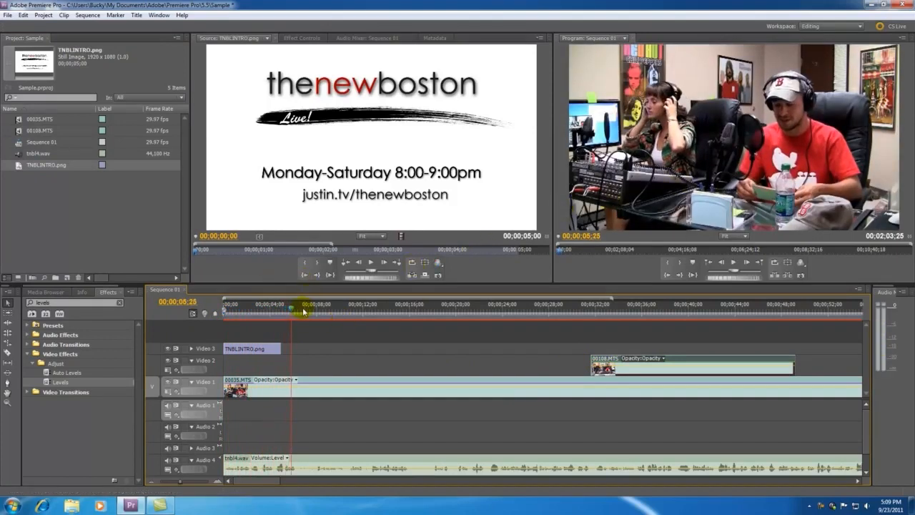
pyautogui.moveTo(289, 308); pyautogui.dragTo(259, 308)
pyautogui.press('space')
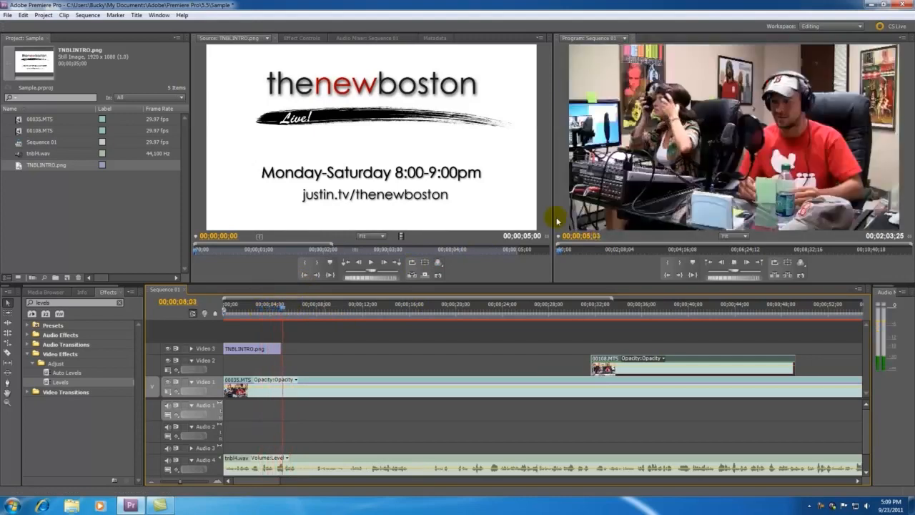
pyautogui.press('space')
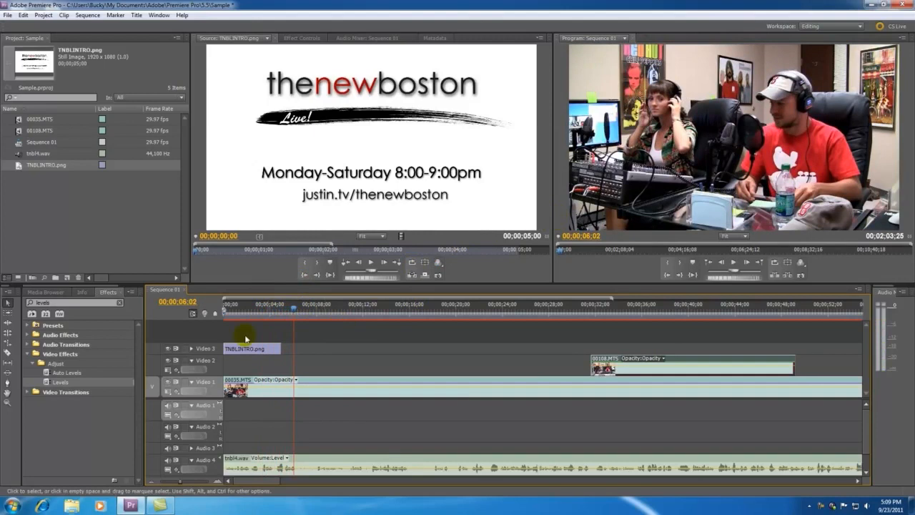
# Step: Expand the Video 3 track and show the Opacity settings of the TNBLINTRO.png clip
pyautogui.click(192, 349)
pyautogui.moveTo(247, 312)
pyautogui.mouseDown()
pyautogui.moveTo(203, 316)
pyautogui.moveTo(243, 312)
pyautogui.mouseUp()
pyautogui.click(249, 341)
pyautogui.doubleClick(250, 341)
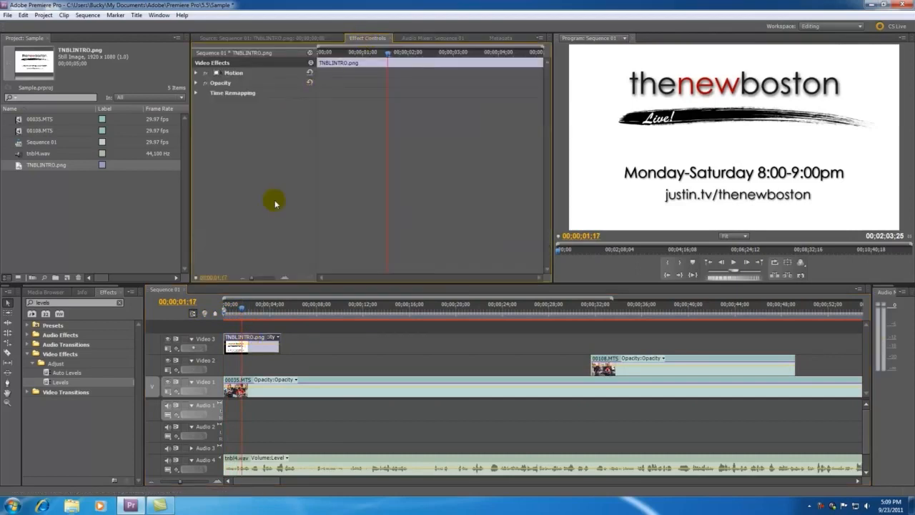
pyautogui.click(240, 314)
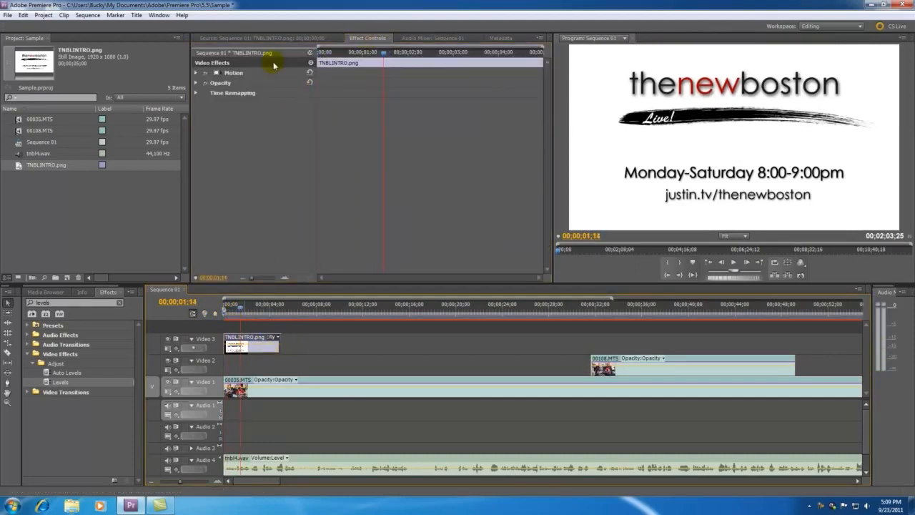
pyautogui.click(196, 83)
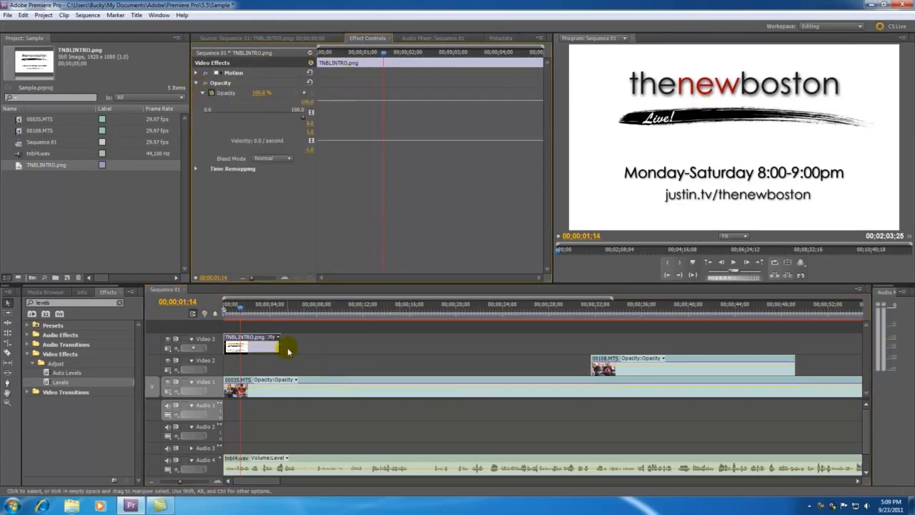
pyautogui.click(291, 350)
pyautogui.click(252, 341)
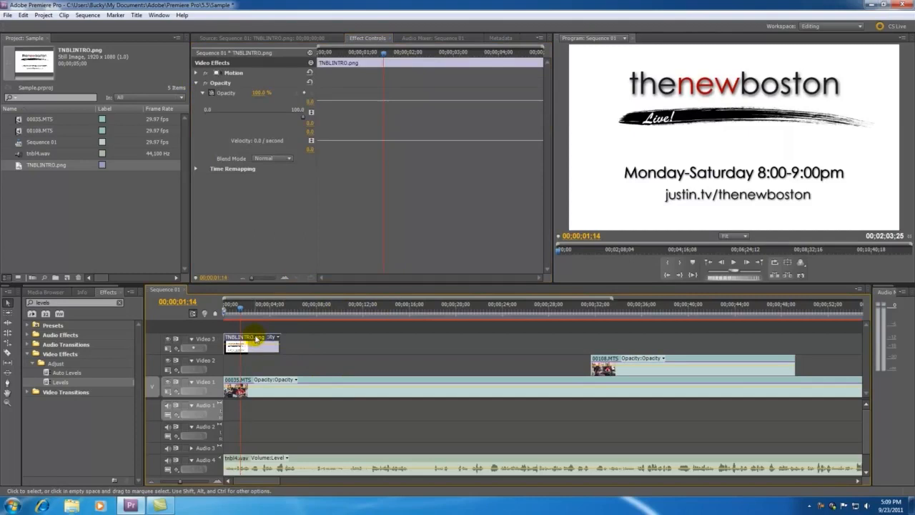
pyautogui.click(313, 384)
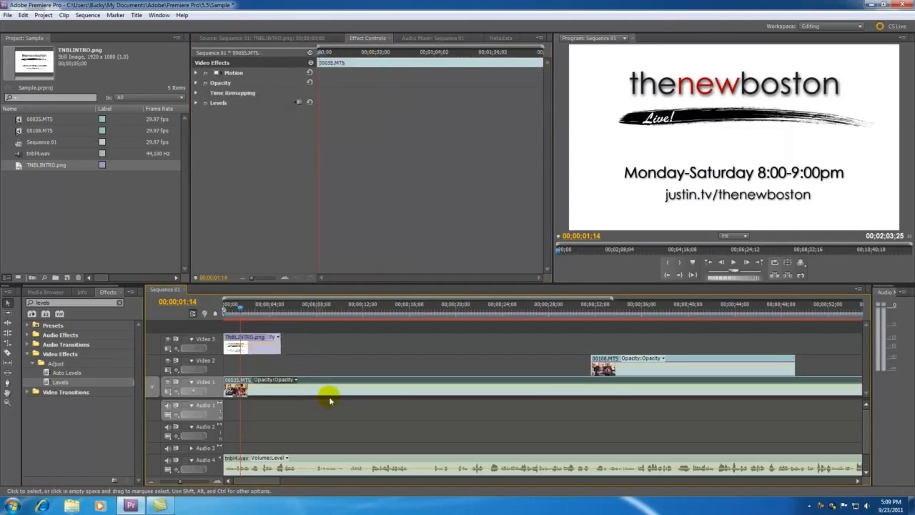
pyautogui.click(248, 342)
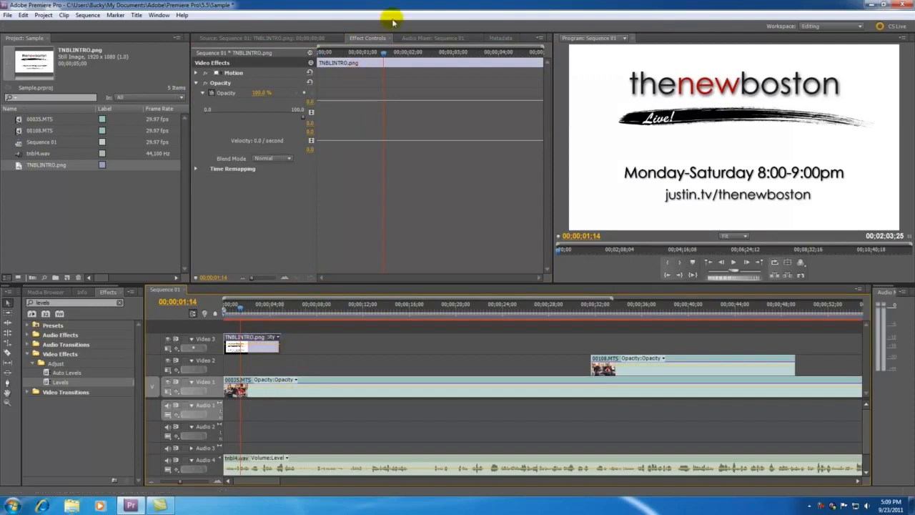
# Step: Fade in TNBLINTRO.png with opacity keyframes of 100% at 00;00;01;12 and 0% at 00;00;00;00, and play the fade
pyautogui.moveTo(383, 56)
pyautogui.mouseDown()
pyautogui.moveTo(357, 54)
pyautogui.moveTo(381, 55)
pyautogui.mouseUp()
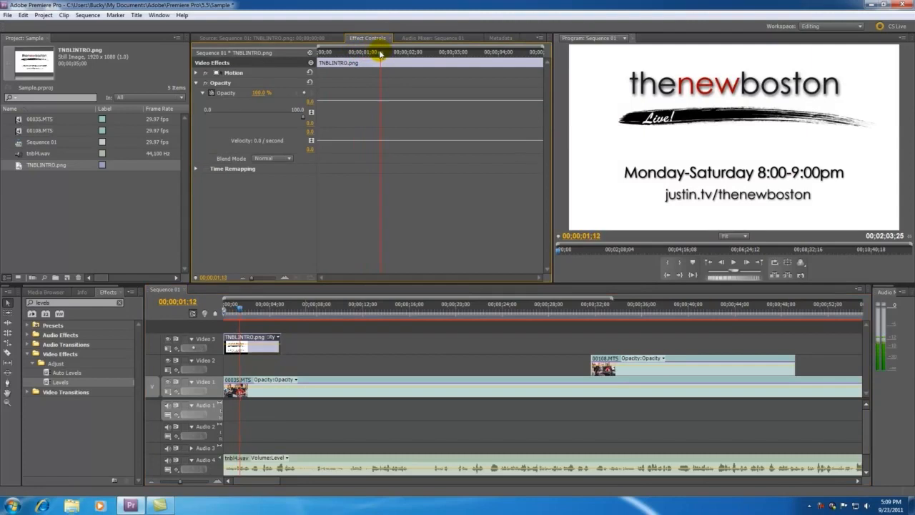
pyautogui.click(309, 113)
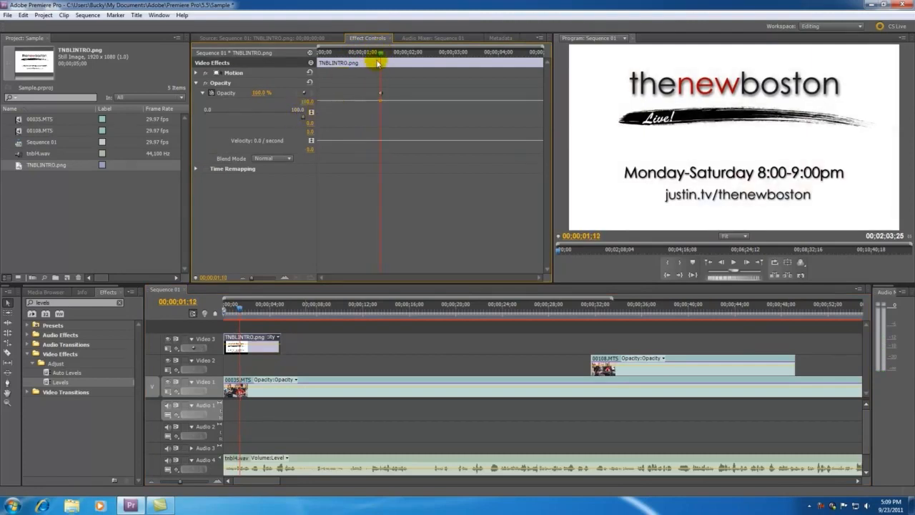
pyautogui.moveTo(380, 57); pyautogui.dragTo(317, 56)
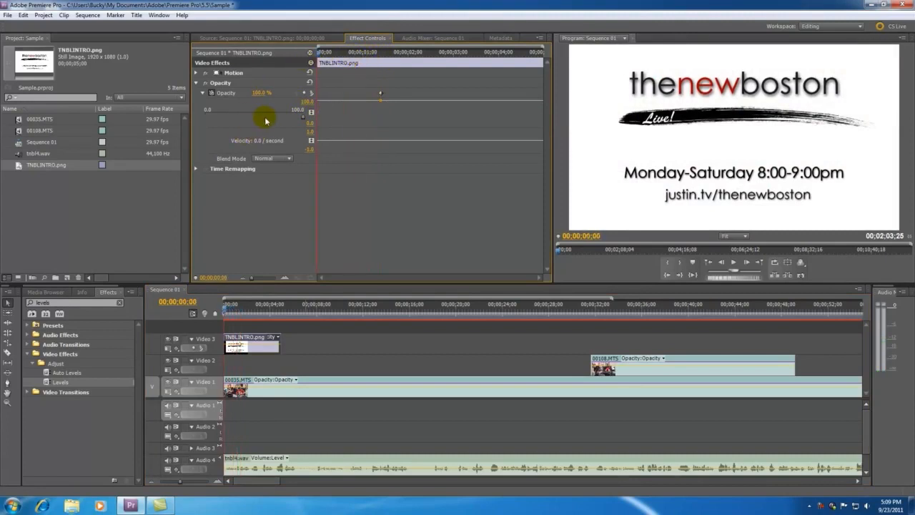
pyautogui.moveTo(280, 118); pyautogui.dragTo(181, 123)
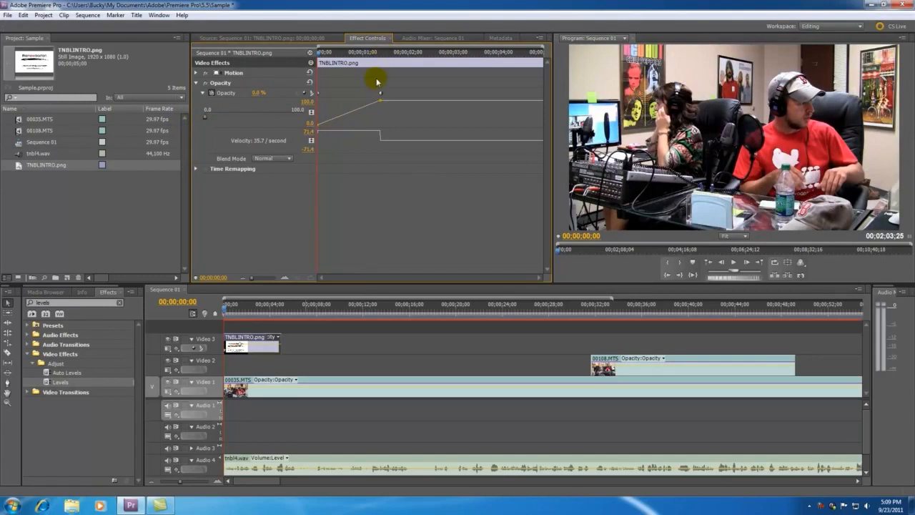
pyautogui.press('space')
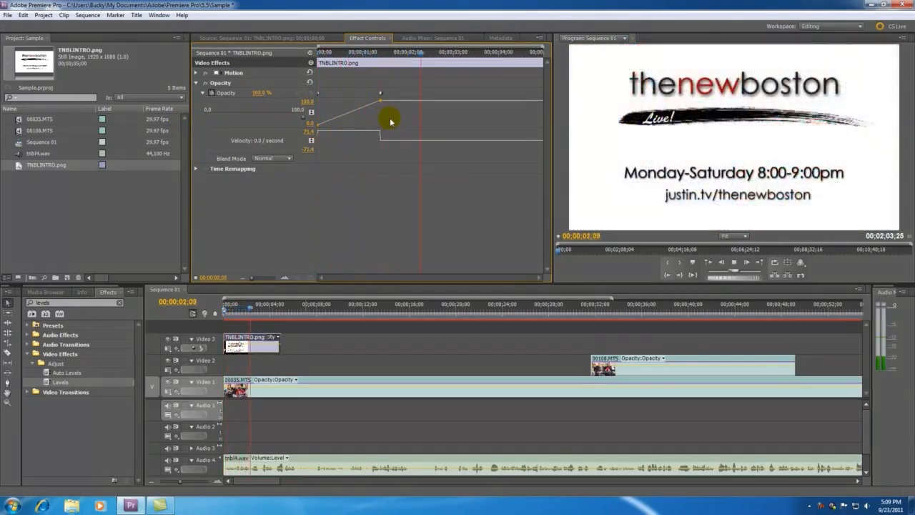
# Step: Fade out TNBLINTRO.png with opacity keyframes of 100% at 00;00;03;27 and 0% at the clip's end
pyautogui.moveTo(463, 51); pyautogui.dragTo(495, 61)
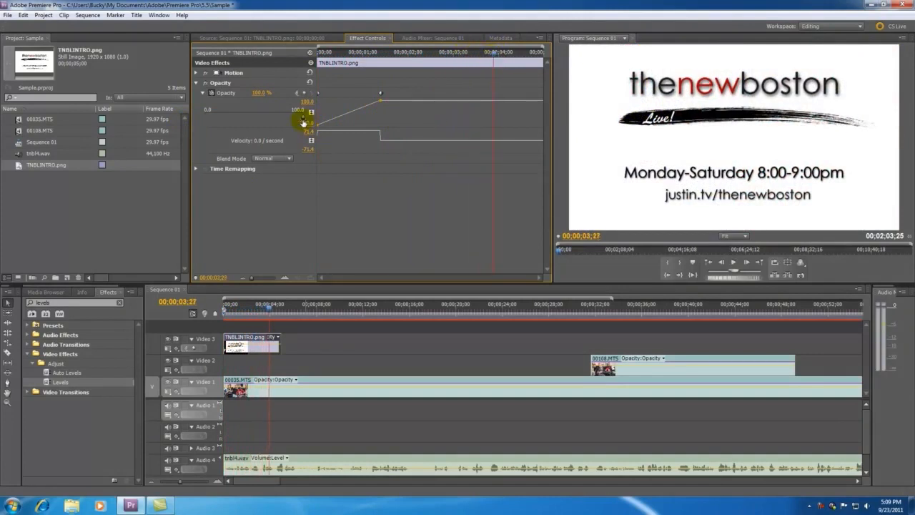
pyautogui.moveTo(512, 57); pyautogui.dragTo(543, 52)
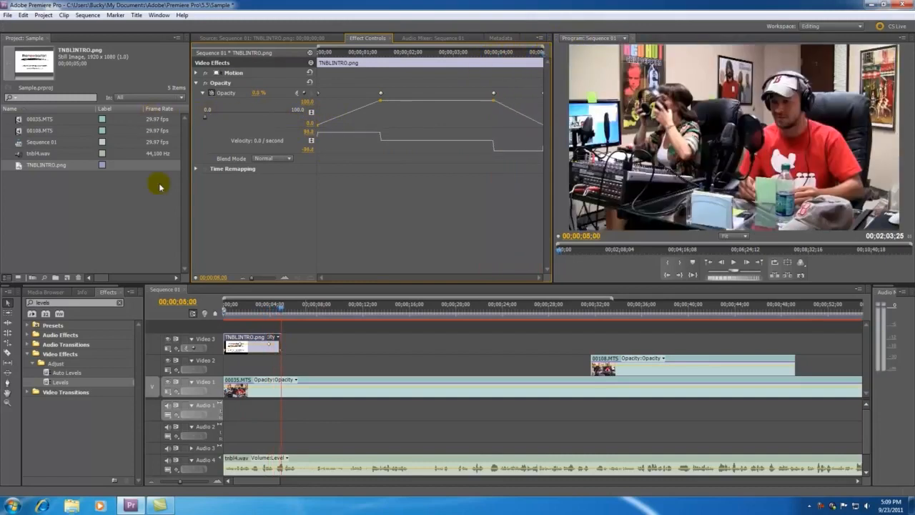
# Step: Play back the TNBLINTRO.png title from the sequence start twice to check its fade-in and fade-out
pyautogui.moveTo(286, 310); pyautogui.dragTo(221, 307)
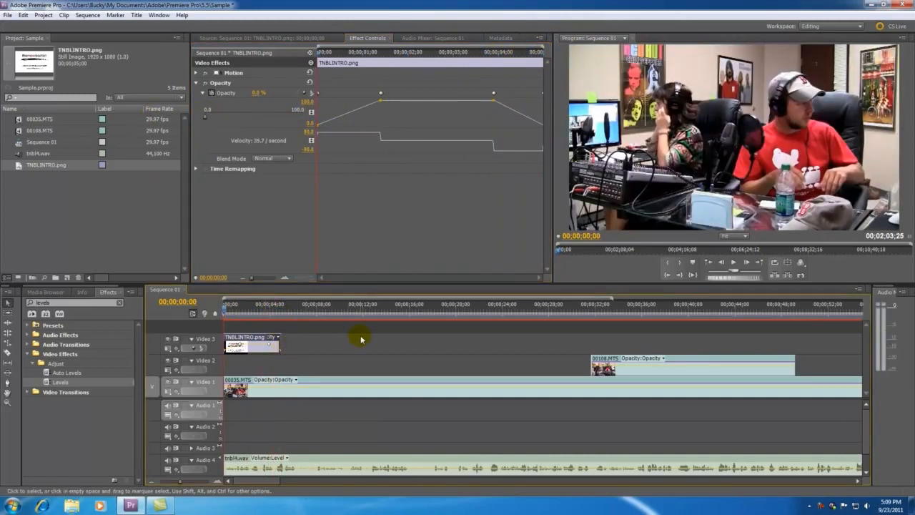
pyautogui.press('space')
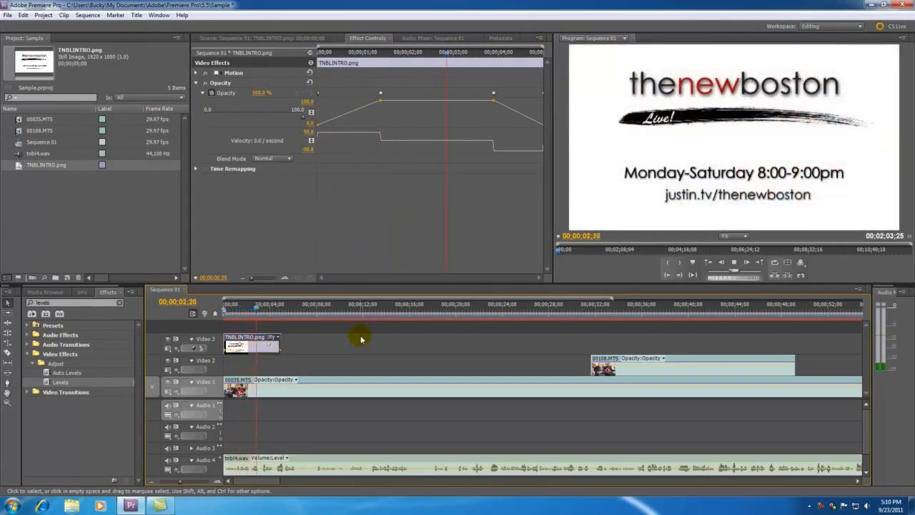
pyautogui.press('space')
pyautogui.moveTo(286, 309); pyautogui.dragTo(214, 317)
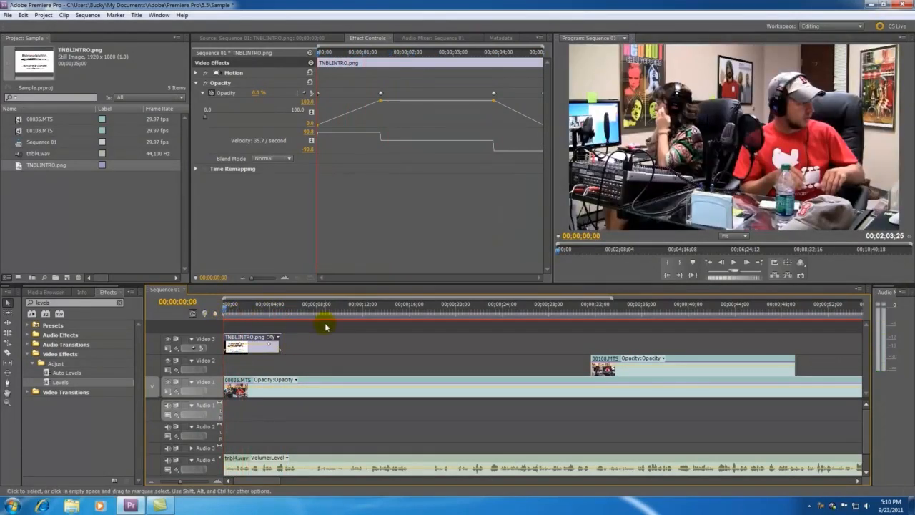
pyautogui.press('space')
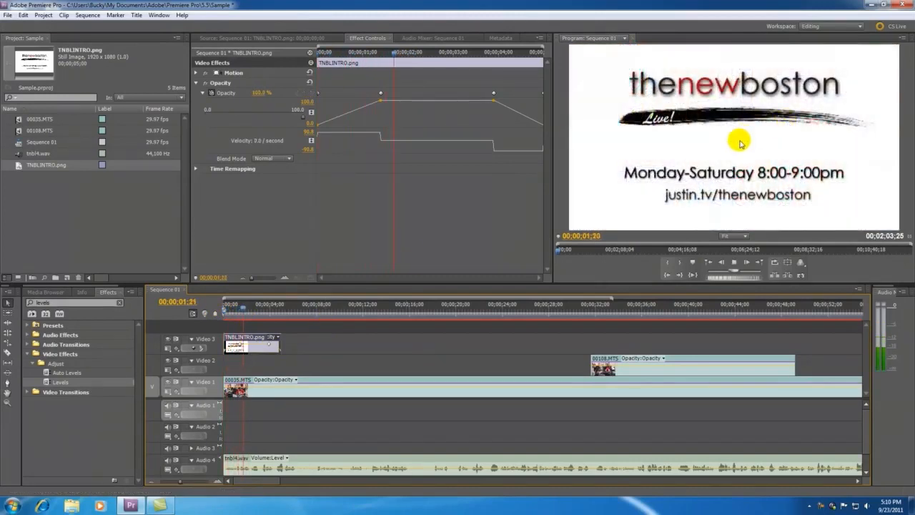
# Step: Play the end of the TNBLINTRO.png title to check its fade-out, and return close to the sequence start at 00;00;00;11
pyautogui.click(257, 311)
pyautogui.press('space')
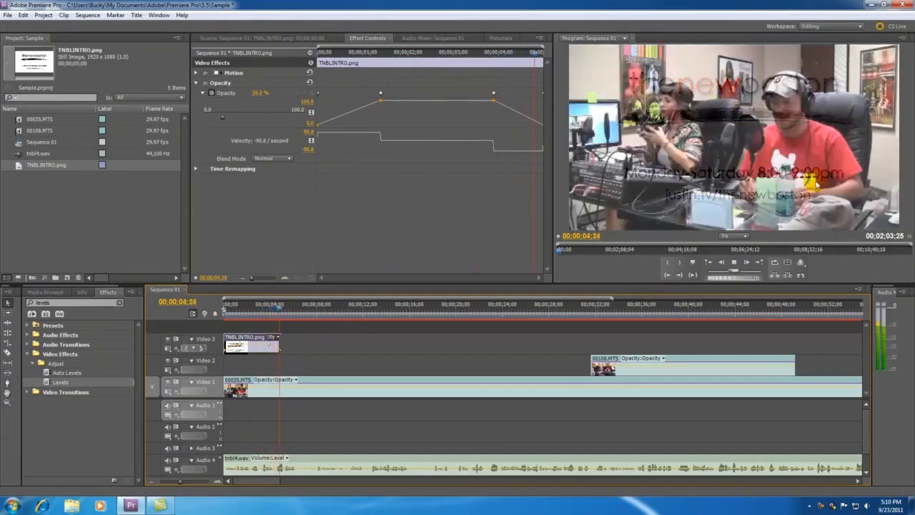
pyautogui.moveTo(237, 308); pyautogui.dragTo(229, 307)
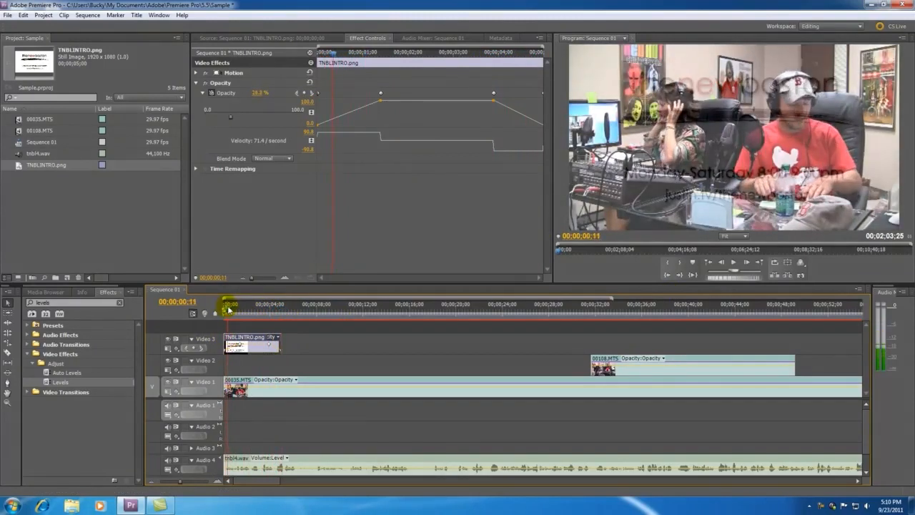
# Step: Try fading in the 00035.MTS clip from black with opacity keyframes of 100% at 00;00;02;09 and 0% at 00;00;02;02
pyautogui.click(245, 383)
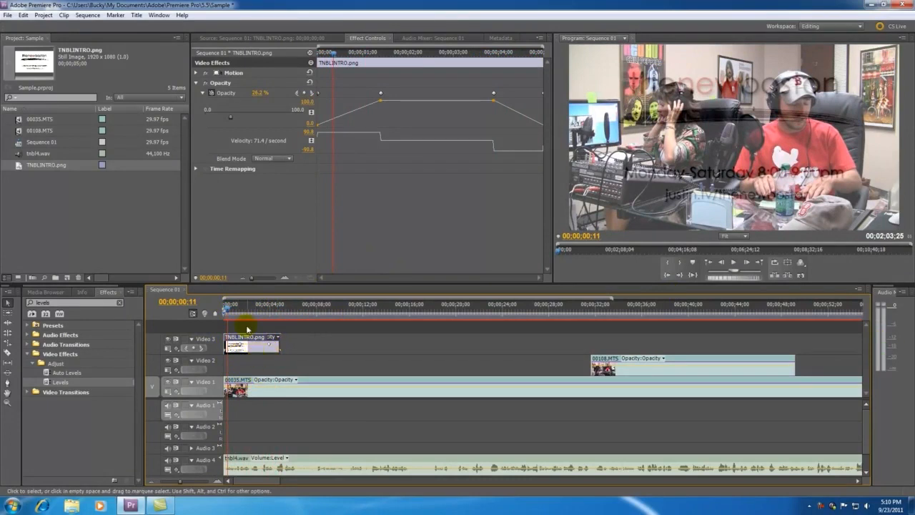
pyautogui.click(251, 383)
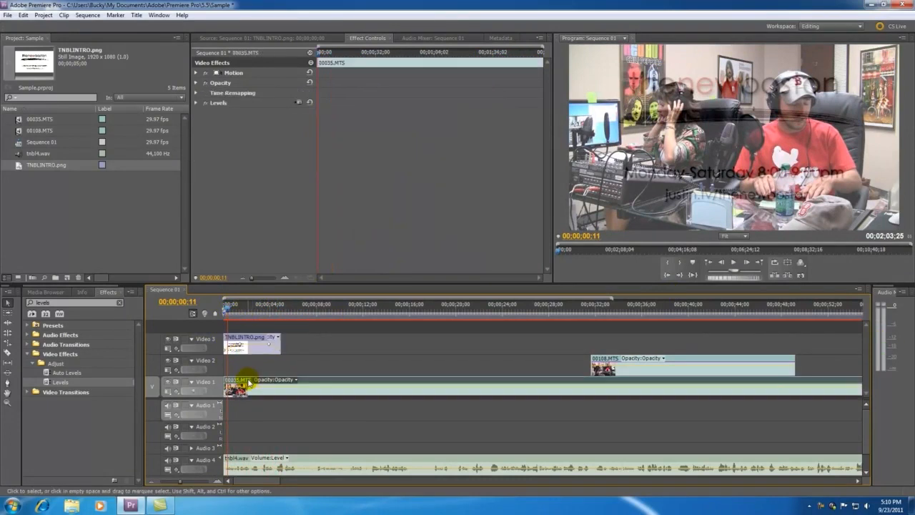
pyautogui.click(246, 309)
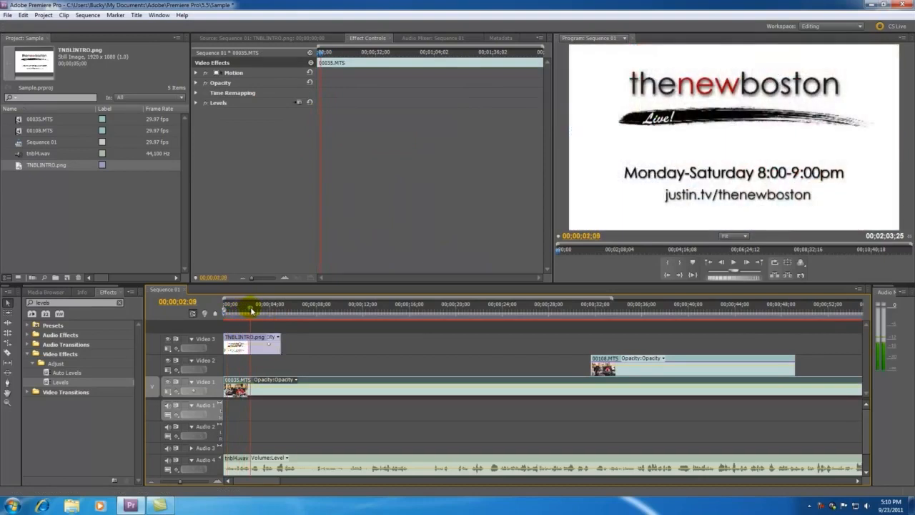
pyautogui.click(196, 83)
pyautogui.click(203, 93)
pyautogui.moveTo(300, 118)
pyautogui.mouseDown()
pyautogui.moveTo(292, 116)
pyautogui.moveTo(301, 120)
pyautogui.mouseUp()
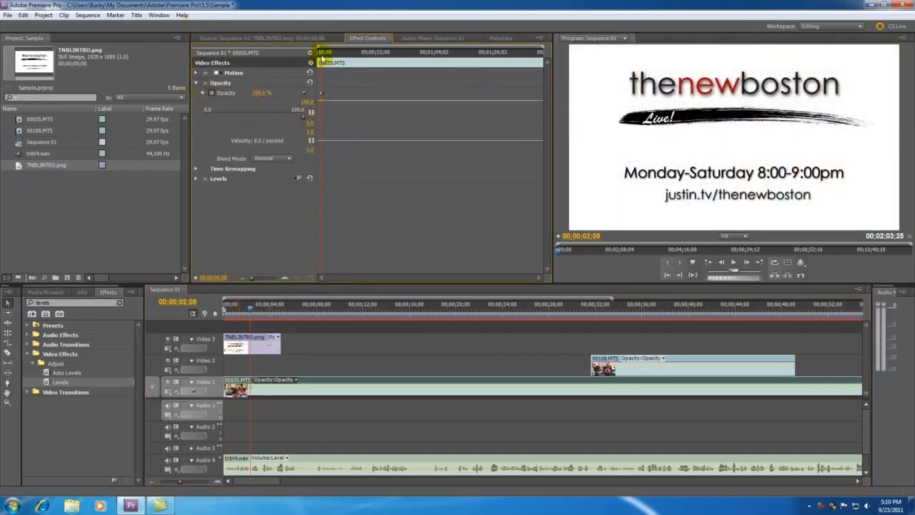
pyautogui.moveTo(250, 309); pyautogui.dragTo(248, 311)
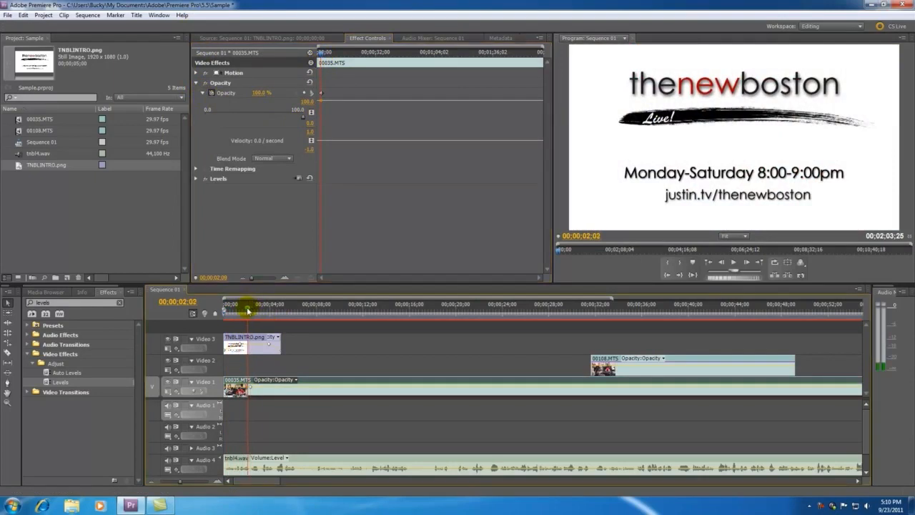
pyautogui.moveTo(306, 116); pyautogui.dragTo(122, 122)
pyautogui.click(231, 308)
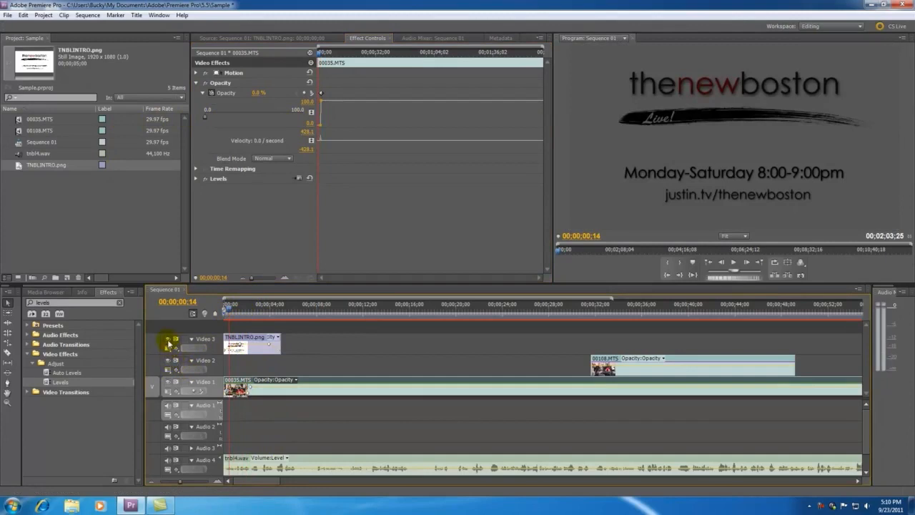
# Step: Hide the Video 3 track and play from the sequence start to check the 00035.MTS fade-in
pyautogui.click(168, 340)
pyautogui.click(225, 308)
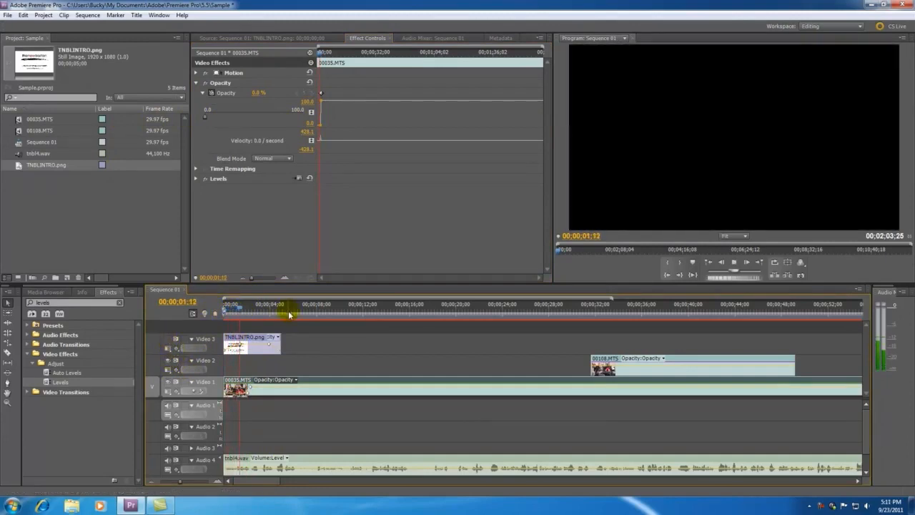
pyautogui.press('space')
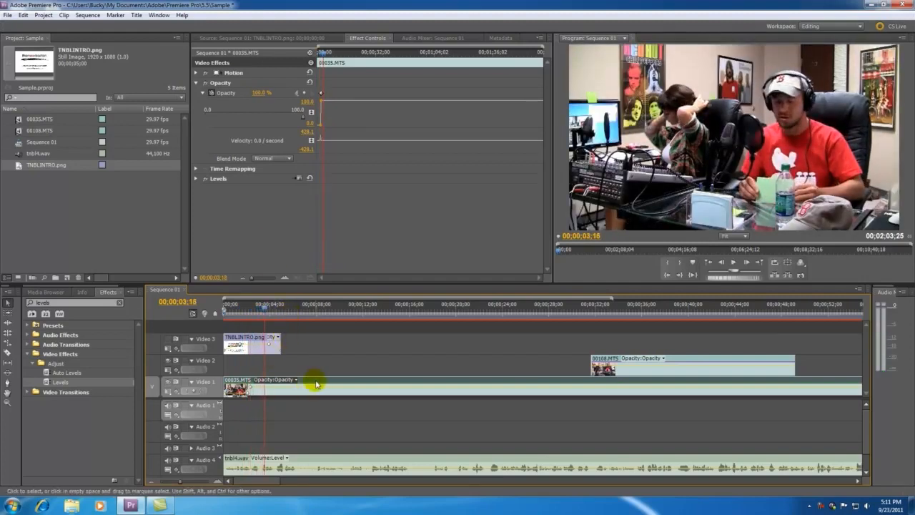
# Step: Remove both opacity keyframes from the 00035.MTS clip and return to the sequence start
pyautogui.click(299, 95)
pyautogui.click(300, 95)
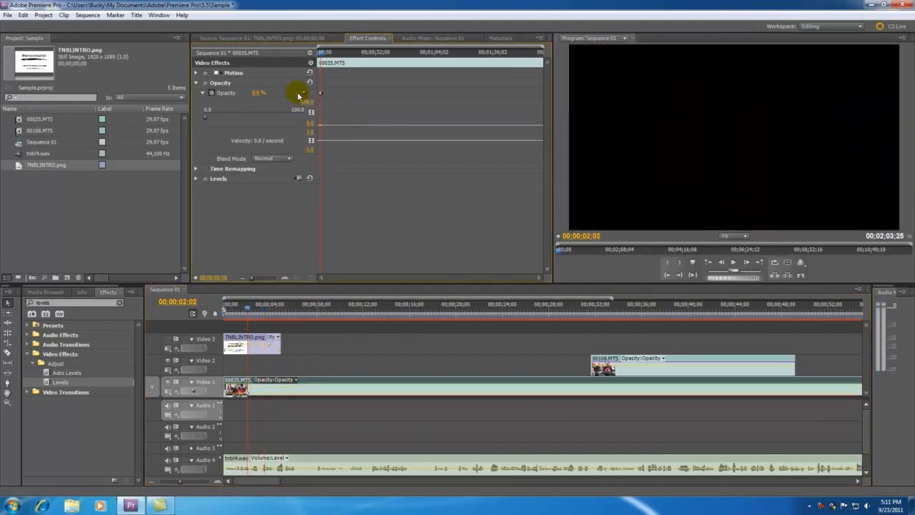
pyautogui.click(304, 95)
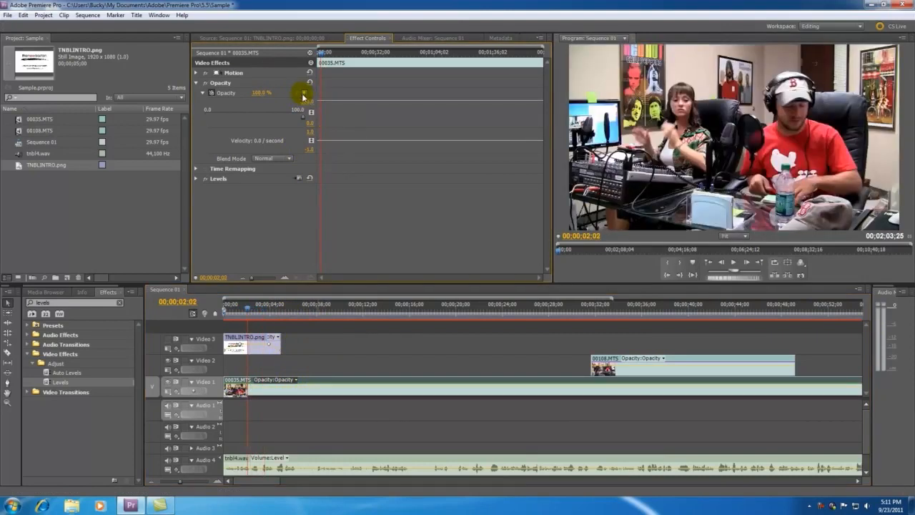
pyautogui.click(367, 306)
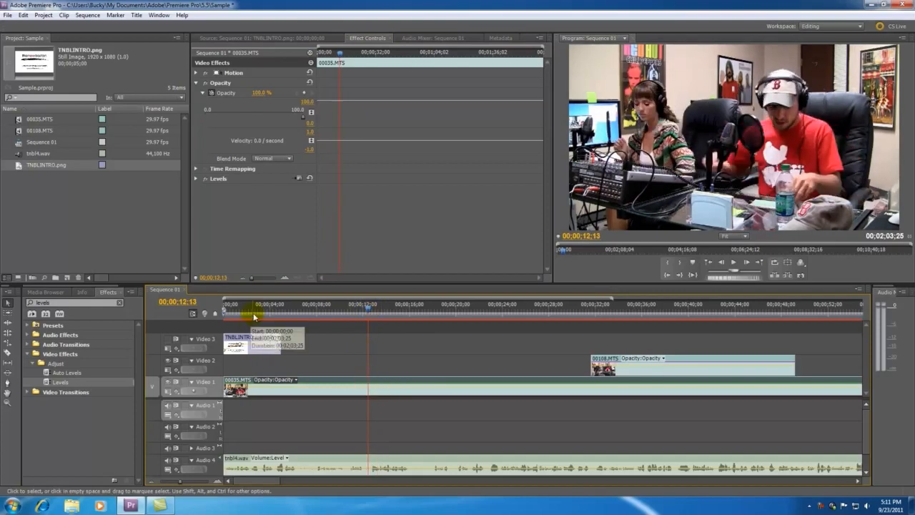
pyautogui.click(222, 306)
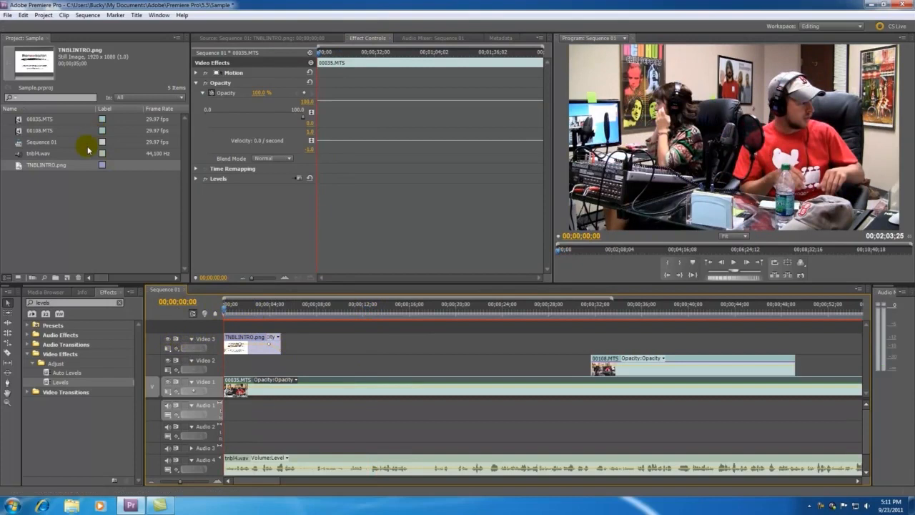
# Step: Create a 1440 x 1080 Black Video item at 29.97fps Drop-Frame and place it on Video 2 beneath the intro title at the sequence start
pyautogui.click(72, 226)
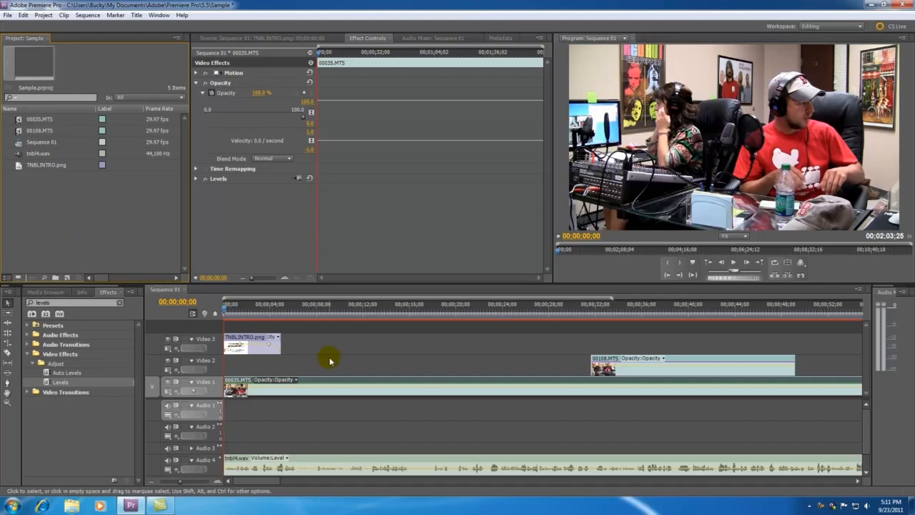
pyautogui.click(68, 279)
pyautogui.click(85, 328)
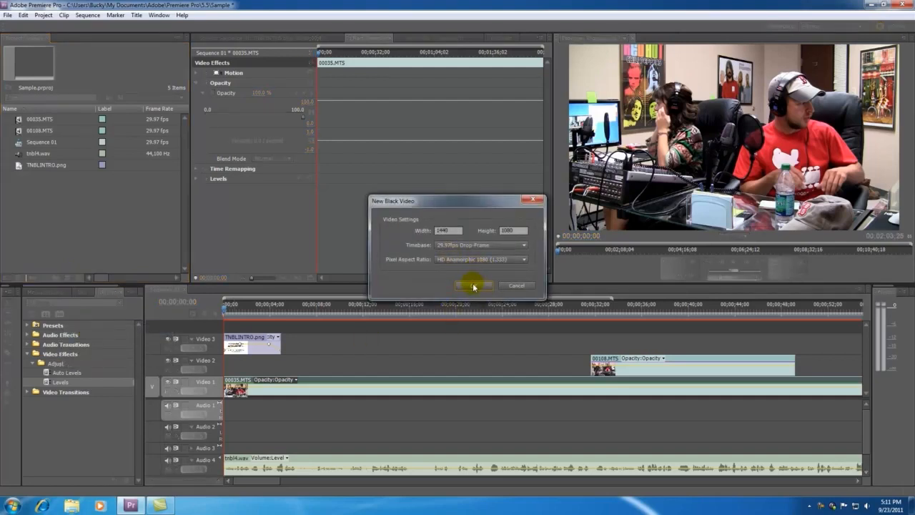
pyautogui.click(473, 286)
pyautogui.click(23, 203)
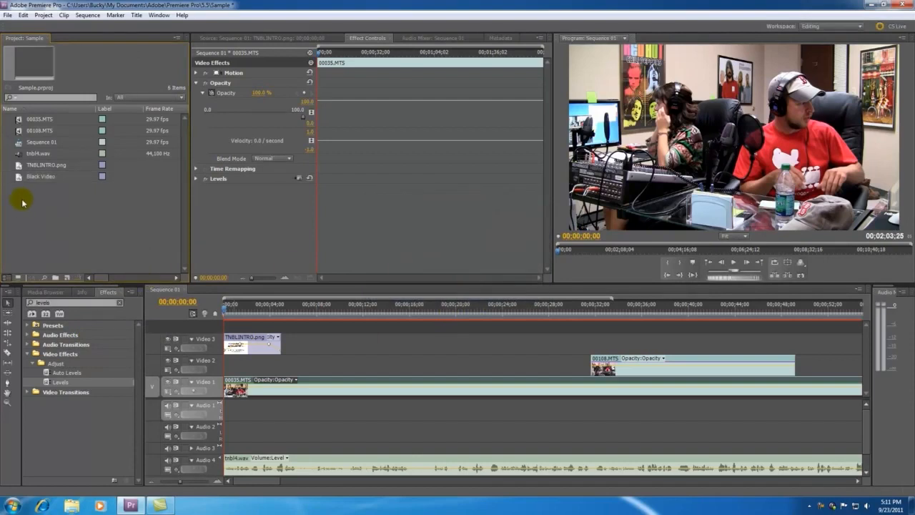
pyautogui.click(20, 181)
pyautogui.moveTo(19, 179); pyautogui.dragTo(221, 371)
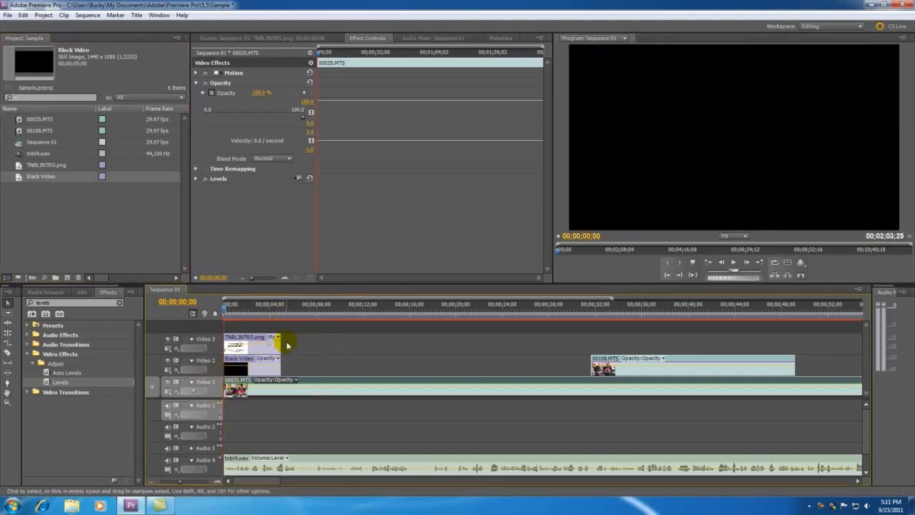
# Step: Toggle the Video 2 track output during the title's fade-in and fade-out to compare the image with and without the black backing
pyautogui.moveTo(226, 309); pyautogui.dragTo(228, 307)
pyautogui.click(169, 362)
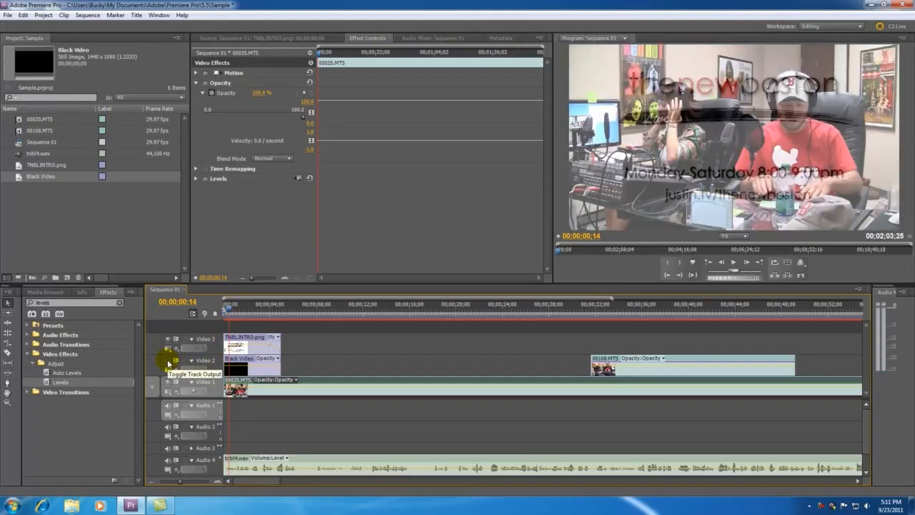
pyautogui.click(169, 361)
pyautogui.moveTo(229, 311); pyautogui.dragTo(278, 313)
pyautogui.click(168, 361)
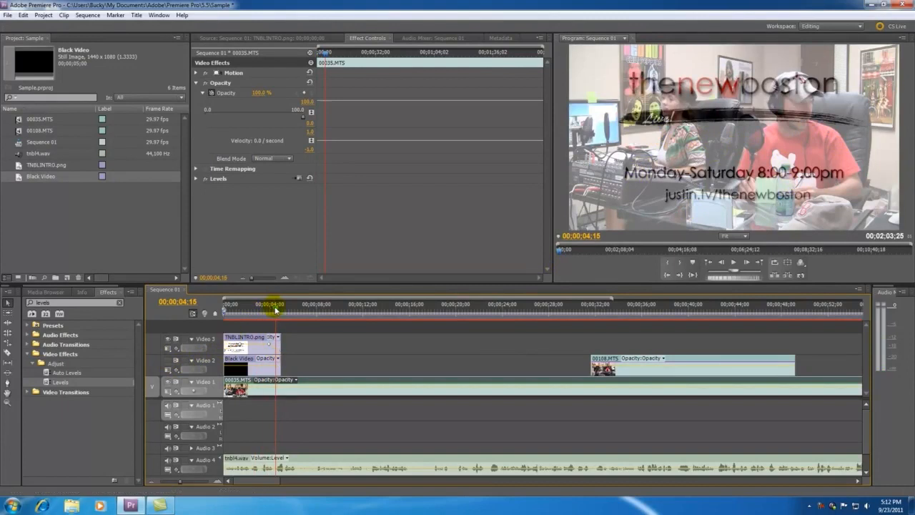
# Step: Shorten the Black Video clip to about 2.5 seconds so that it ends under the fully opaque part of the title
pyautogui.moveTo(275, 312); pyautogui.dragTo(251, 313)
pyautogui.moveTo(277, 363); pyautogui.dragTo(251, 363)
pyautogui.click(250, 312)
# Step: Scrub and play the intro from the sequence start to check the fade from black and the fade into the footage
pyautogui.moveTo(179, 480); pyautogui.dragTo(186, 484)
pyautogui.moveTo(255, 312)
pyautogui.mouseDown()
pyautogui.moveTo(220, 312)
pyautogui.moveTo(242, 312)
pyautogui.mouseUp()
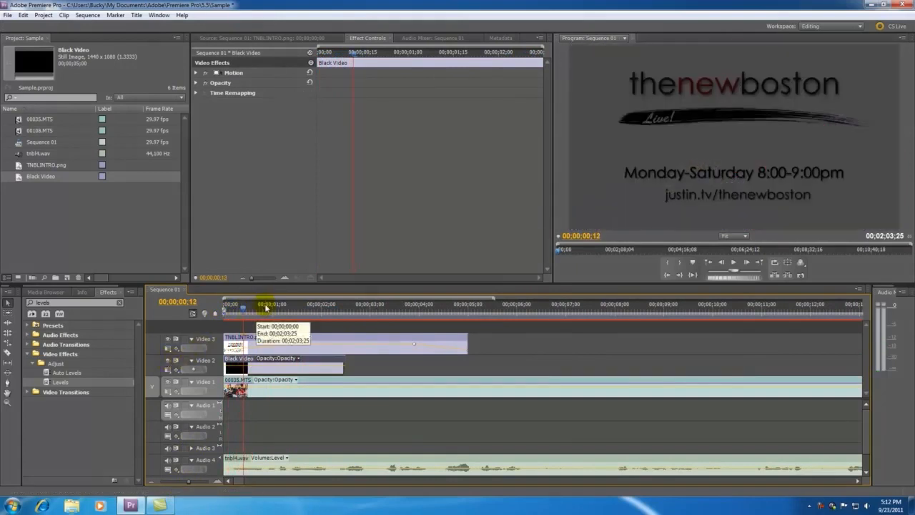
pyautogui.click(221, 312)
pyautogui.moveTo(226, 312); pyautogui.dragTo(483, 333)
pyautogui.moveTo(179, 482); pyautogui.dragTo(177, 485)
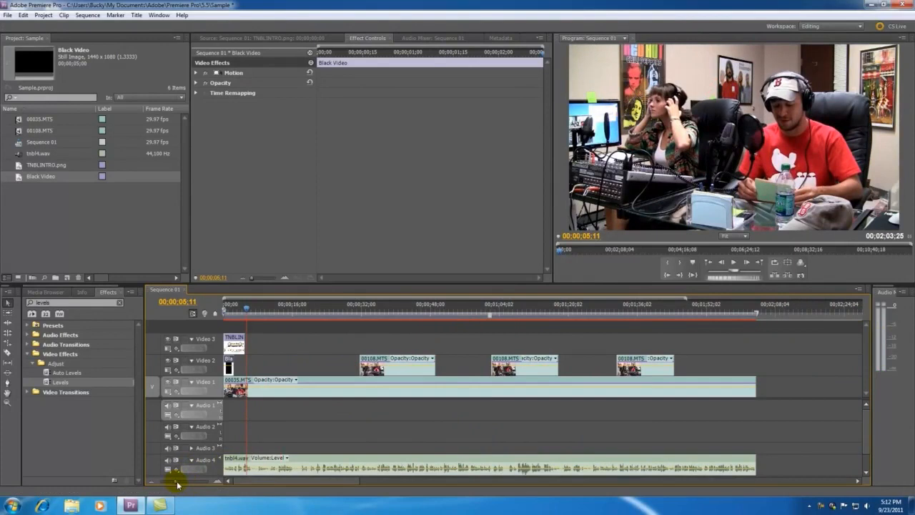
pyautogui.moveTo(235, 307); pyautogui.dragTo(225, 306)
pyautogui.press('space')
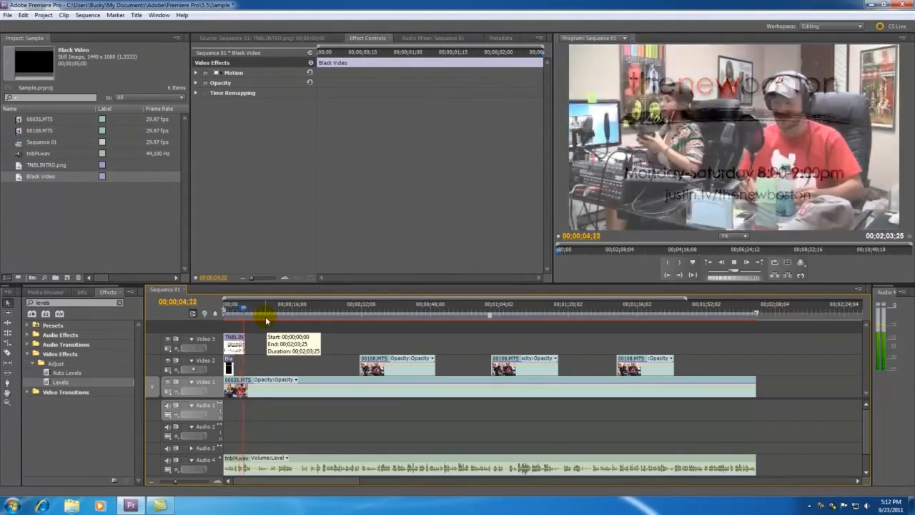
pyautogui.press('space')
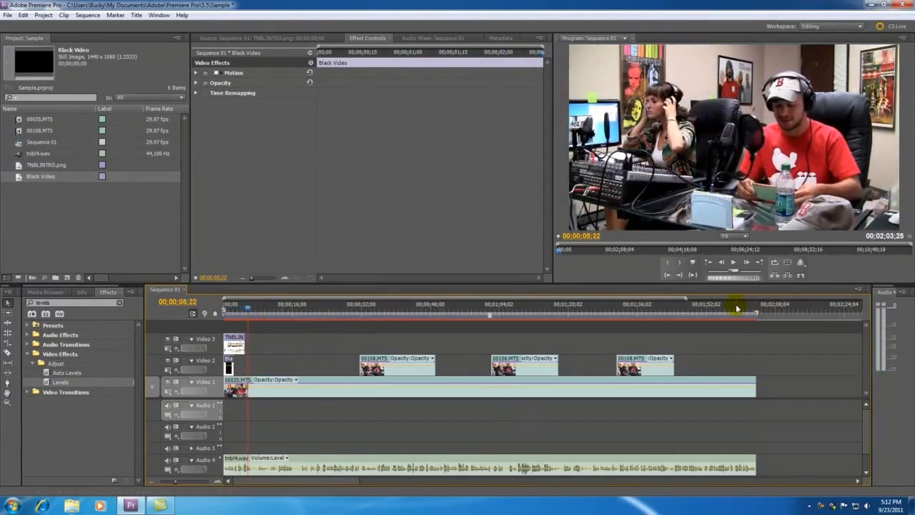
# Step: Add TNBLINTRO.png to Video 2 at the end of the sequence, ending together with the 00035.MTS clip
pyautogui.click(727, 308)
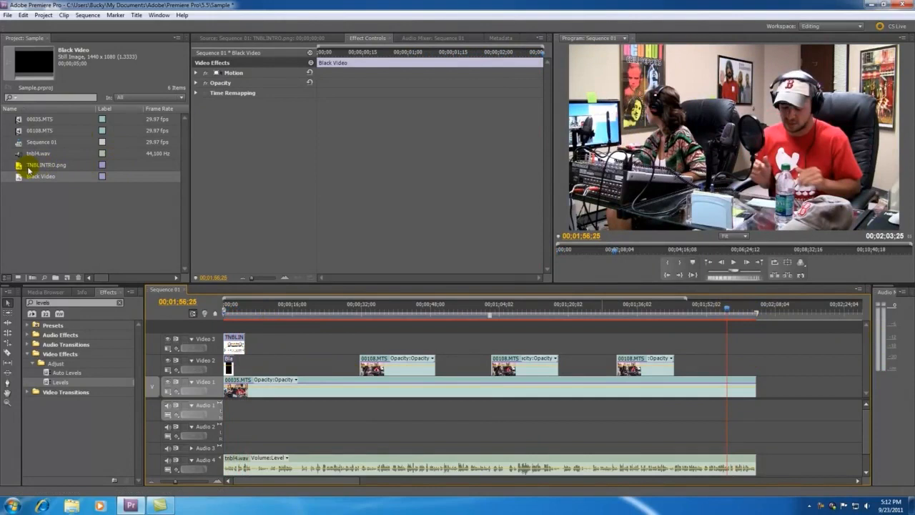
pyautogui.click(20, 167)
pyautogui.moveTo(19, 167); pyautogui.dragTo(737, 363)
pyautogui.moveTo(728, 315); pyautogui.dragTo(739, 310)
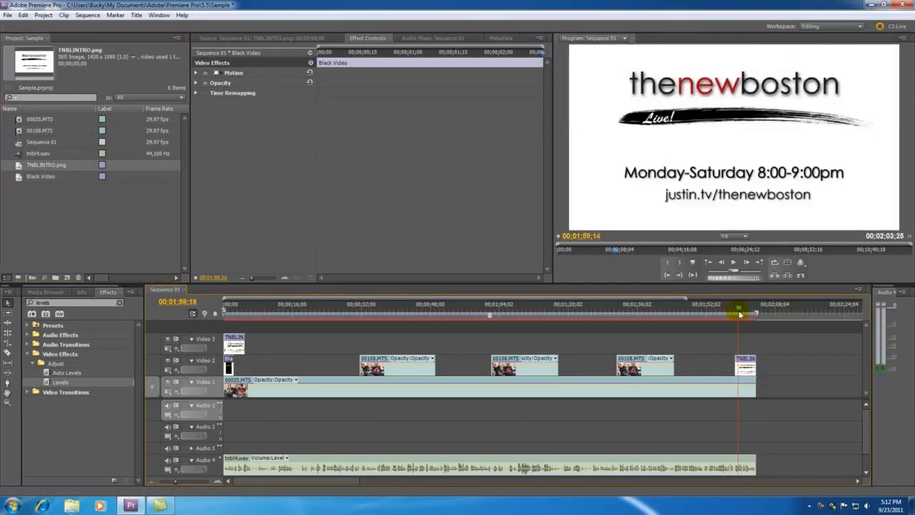
pyautogui.press('=')
pyautogui.press('=')
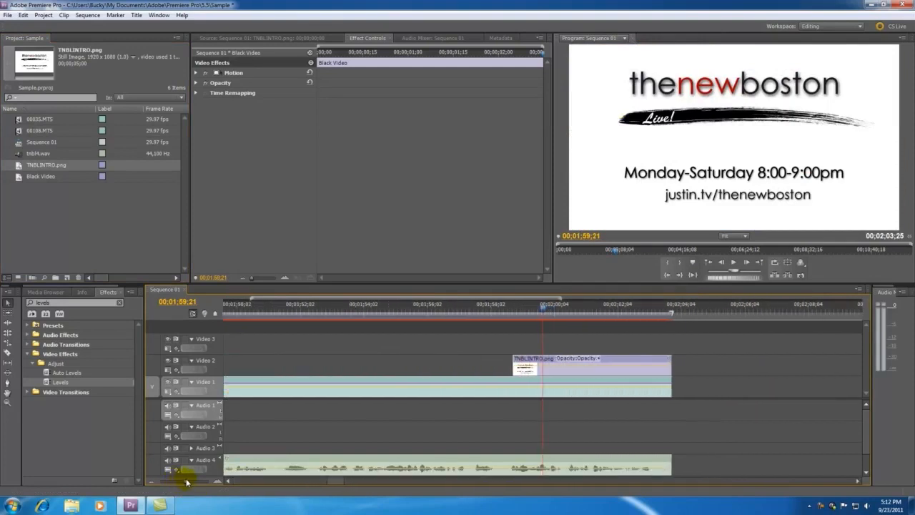
pyautogui.click(630, 363)
pyautogui.moveTo(631, 363); pyautogui.dragTo(652, 364)
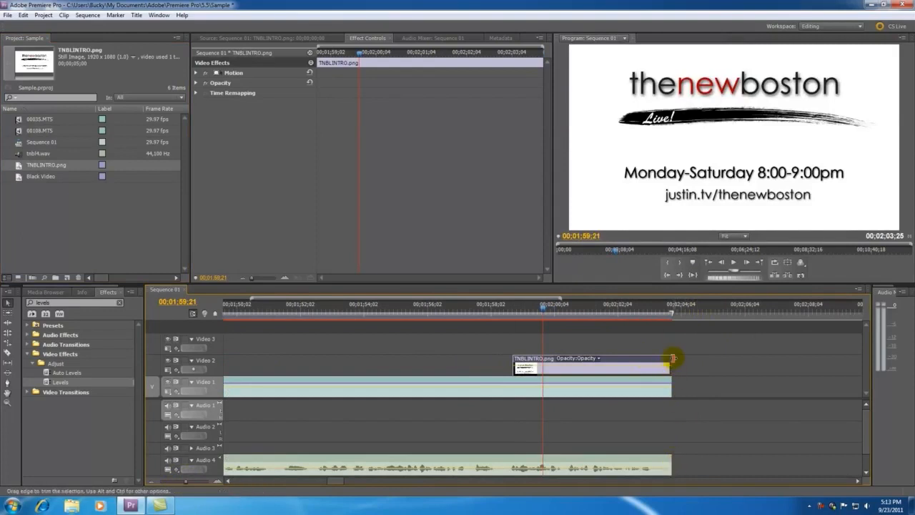
# Step: Fade in the closing TNBLINTRO.png clip with opacity keyframes of 0% at its start and 100% about one second in
pyautogui.moveTo(541, 310)
pyautogui.mouseDown()
pyautogui.moveTo(496, 310)
pyautogui.moveTo(557, 315)
pyautogui.mouseUp()
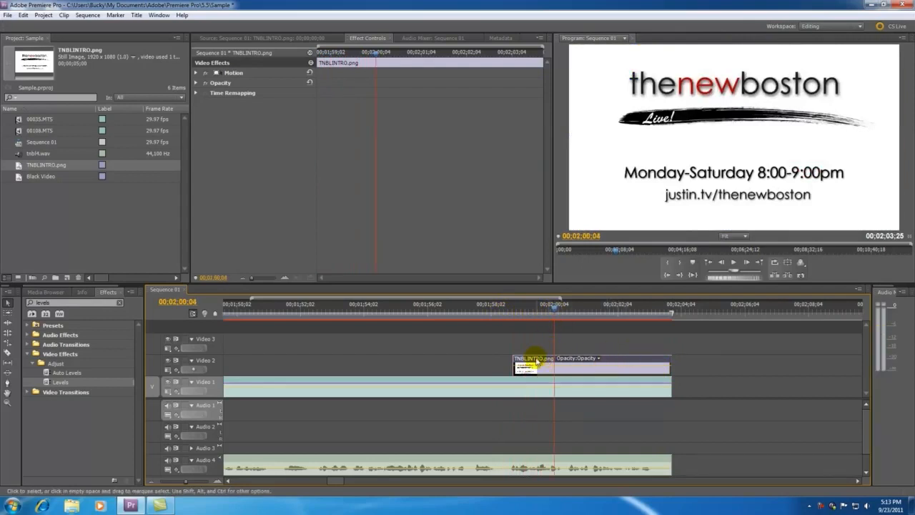
pyautogui.click(197, 84)
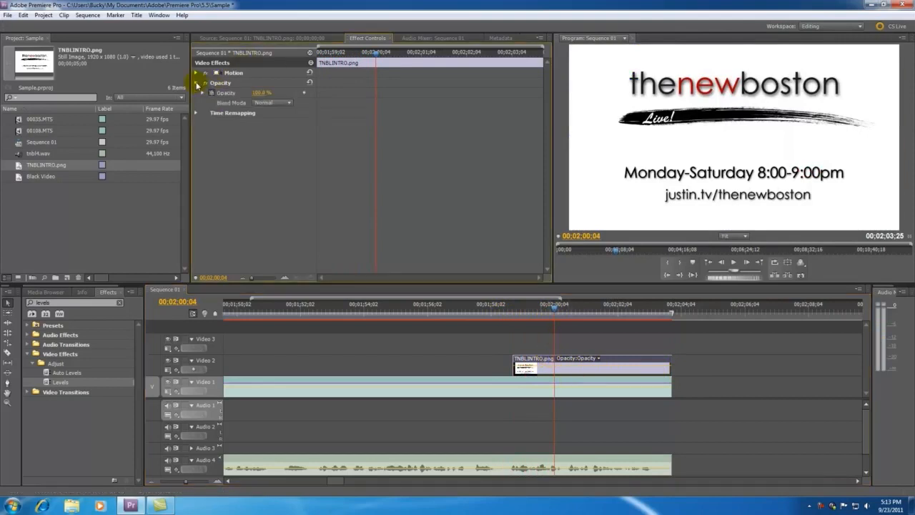
pyautogui.click(203, 94)
pyautogui.moveTo(375, 57); pyautogui.dragTo(319, 61)
pyautogui.click(301, 118)
pyautogui.moveTo(301, 115); pyautogui.dragTo(187, 123)
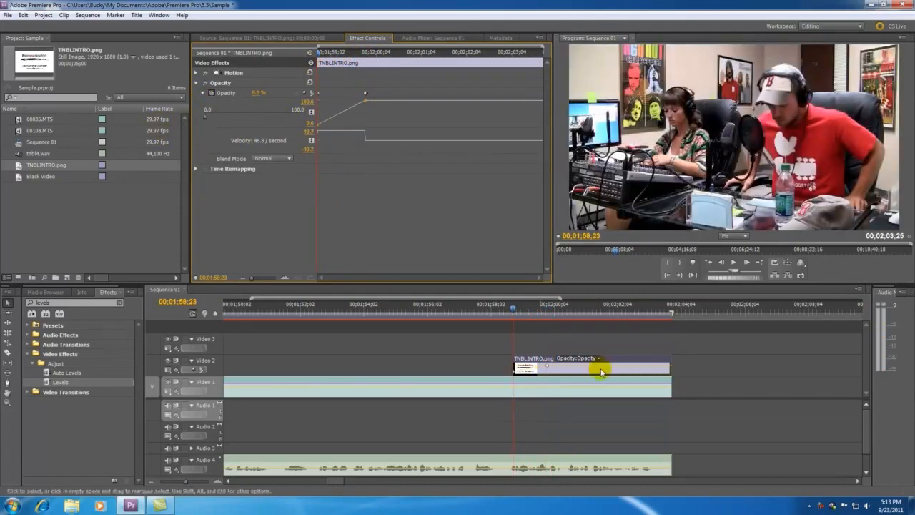
# Step: Play the end of the sequence from before the closing TNBLINTRO.png clip to check its fade-in
pyautogui.moveTo(514, 312); pyautogui.dragTo(436, 323)
pyautogui.press('space')
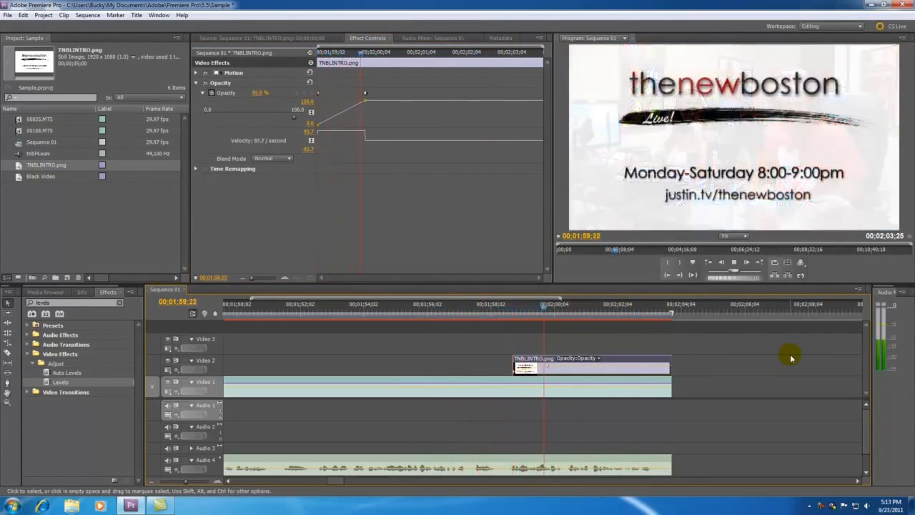
pyautogui.press('space')
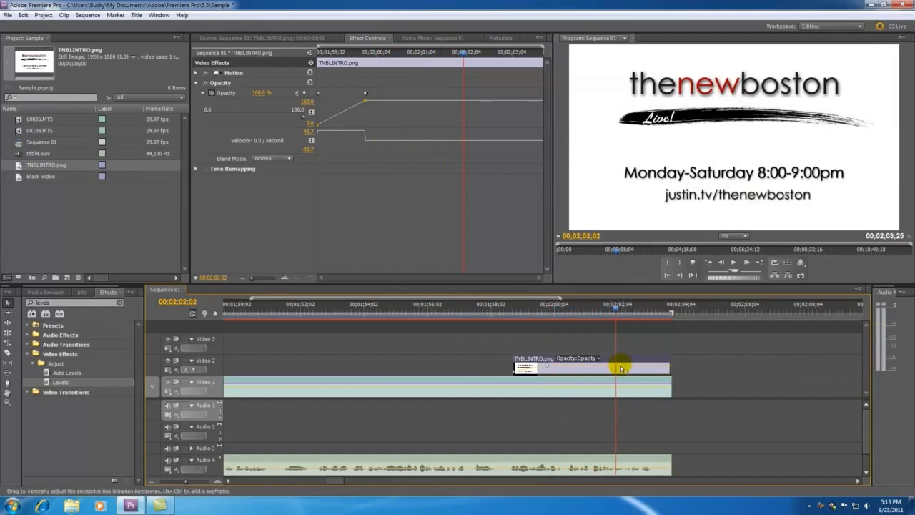
# Step: Show the whole sequence on the timeline and return to its start at 00;00;00;00
pyautogui.moveTo(185, 481); pyautogui.dragTo(173, 485)
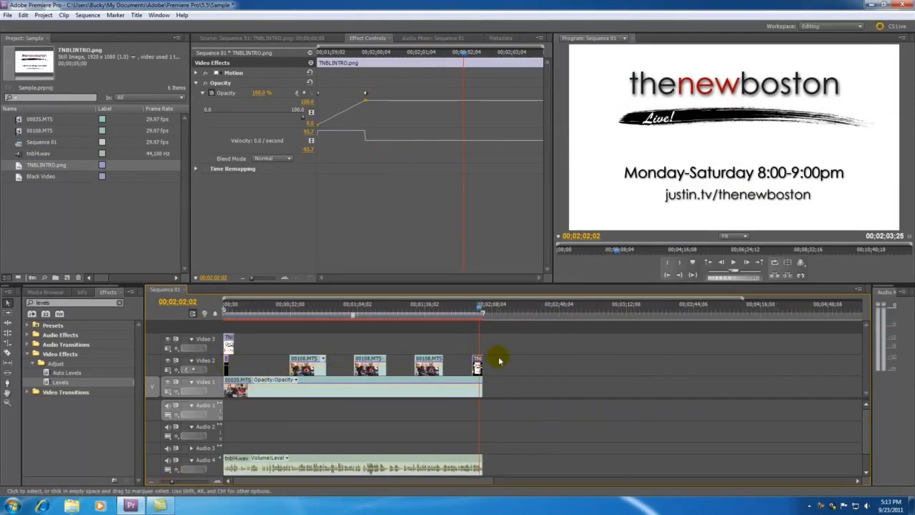
pyautogui.click(470, 314)
pyautogui.moveTo(470, 313); pyautogui.dragTo(215, 325)
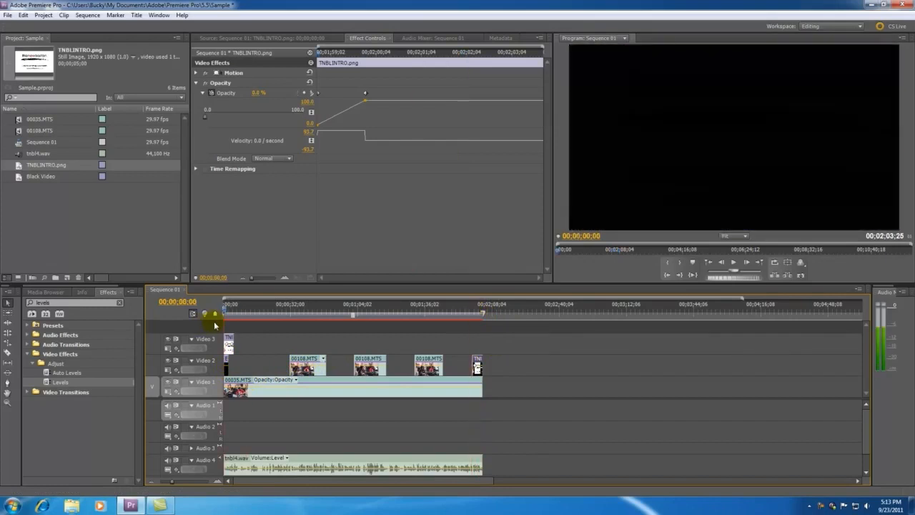
# Step: Play the opening TNBLINTRO.png to check its fade-in, and scrub the sequence to 00;00;58;04
pyautogui.press('space')
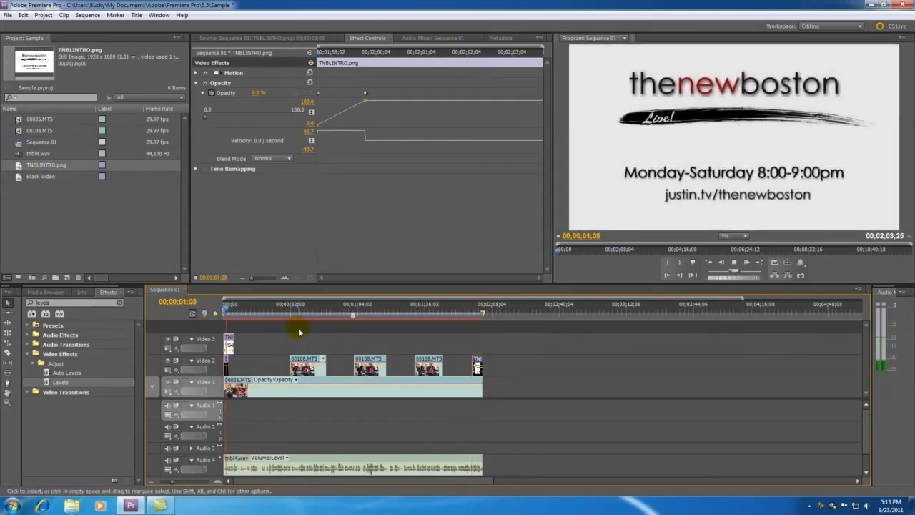
pyautogui.press('space')
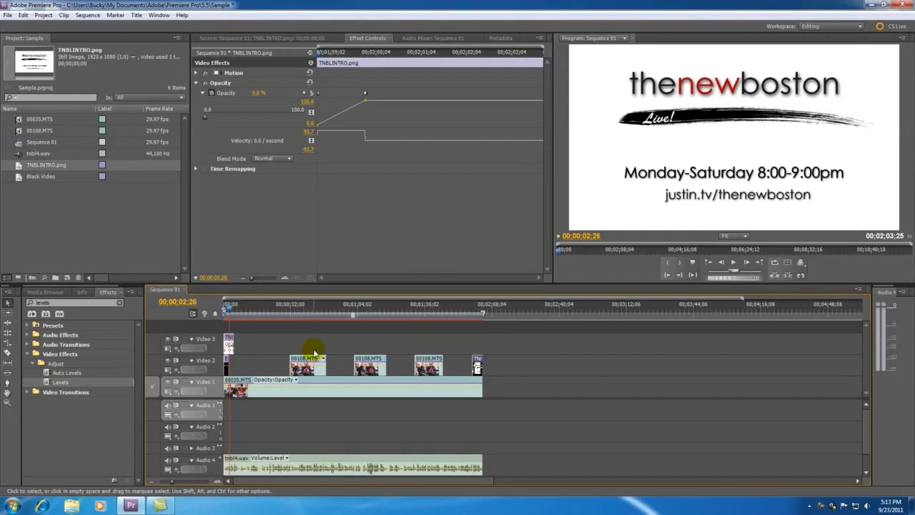
pyautogui.moveTo(274, 310); pyautogui.dragTo(346, 312)
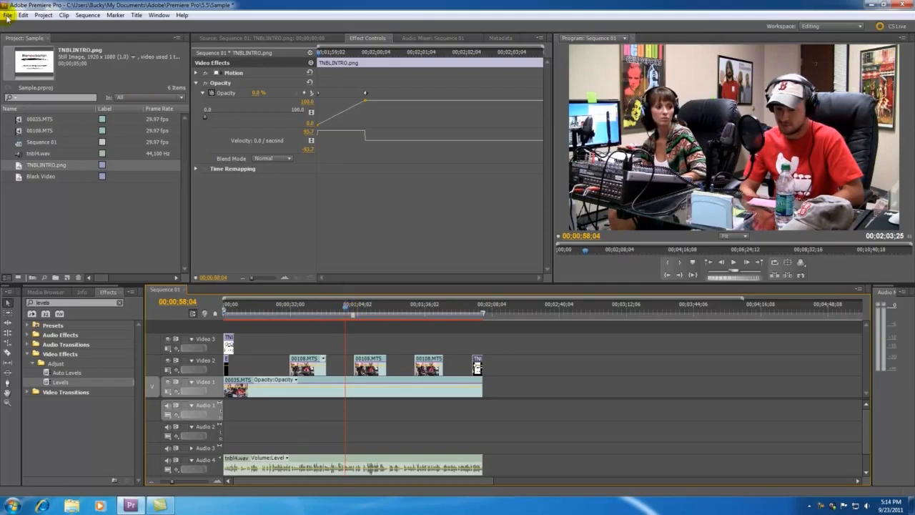
# Step: Save the Sample project and clear the clip selection on the timeline
pyautogui.click(7, 16)
pyautogui.click(29, 111)
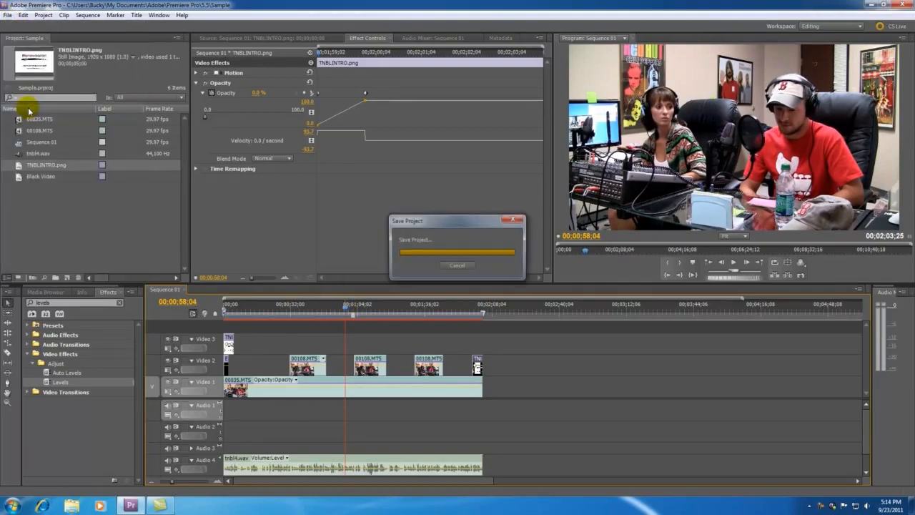
pyautogui.moveTo(570, 340); pyautogui.dragTo(204, 460)
pyautogui.click(518, 343)
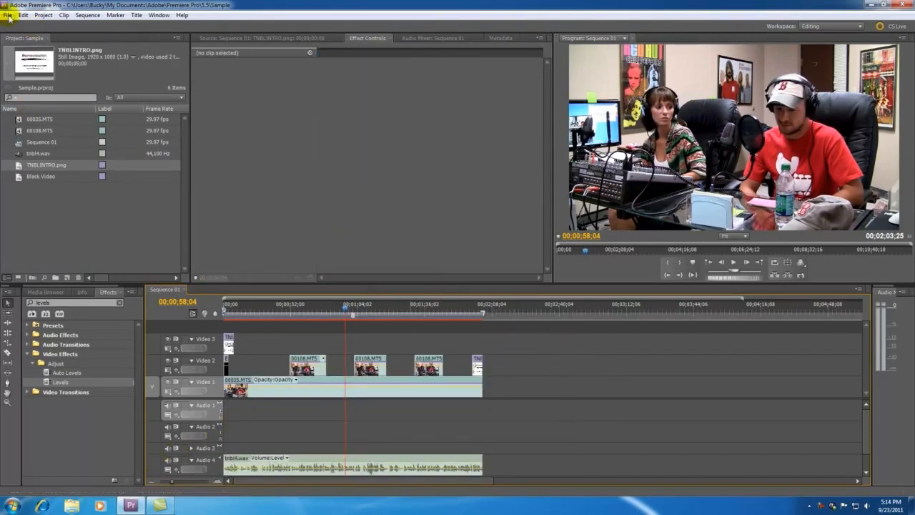
# Step: Review the F4V format and its Web 1280x720 preset in the sequence's media export settings, and close them without exporting
pyautogui.click(8, 16)
pyautogui.moveTo(62, 241)
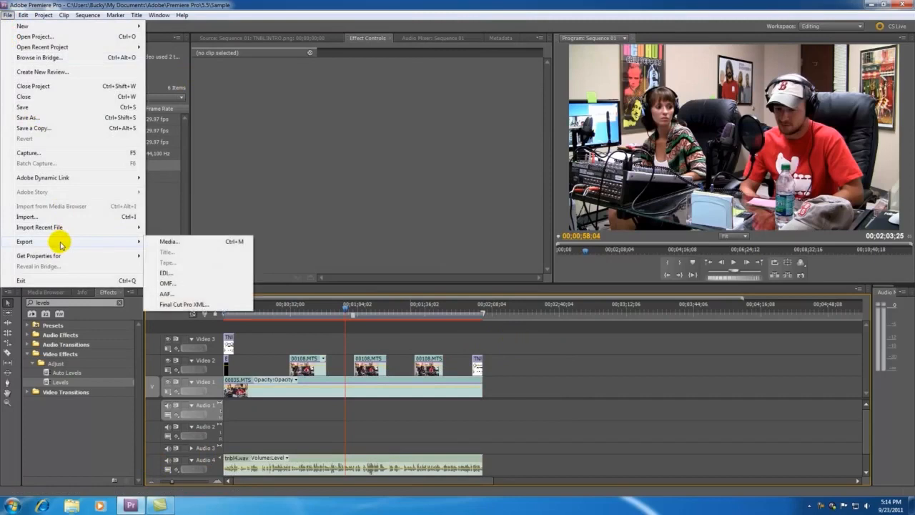
pyautogui.click(178, 243)
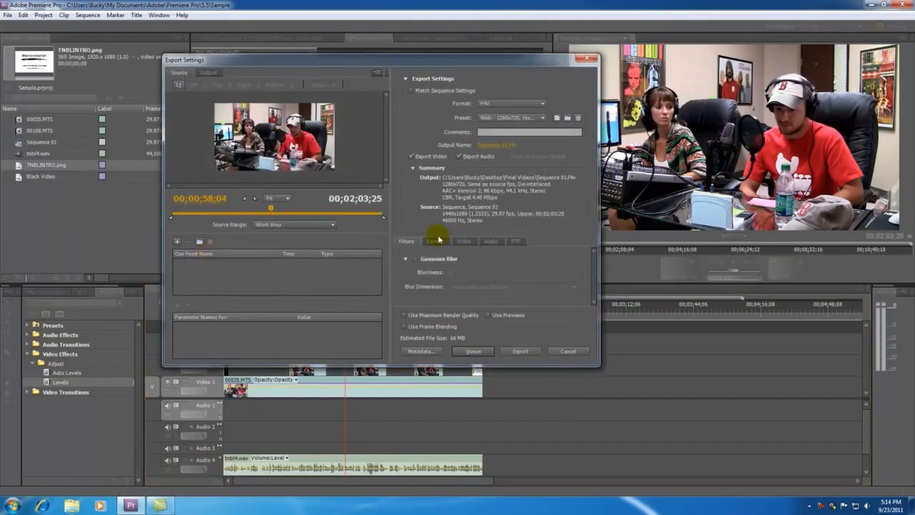
pyautogui.click(544, 108)
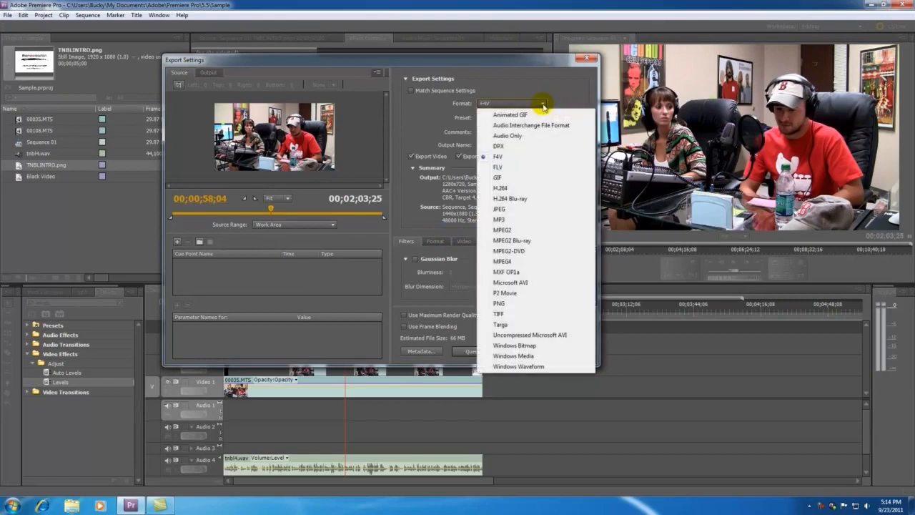
pyautogui.click(501, 159)
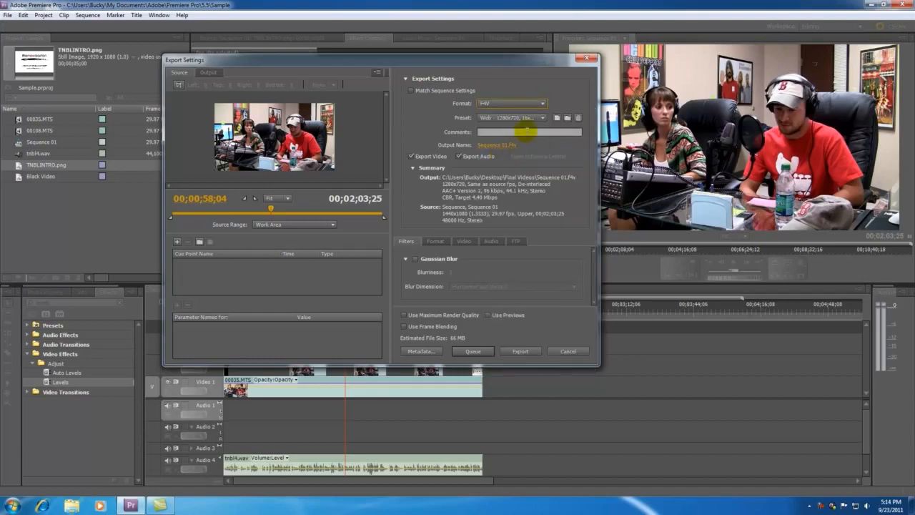
pyautogui.click(538, 117)
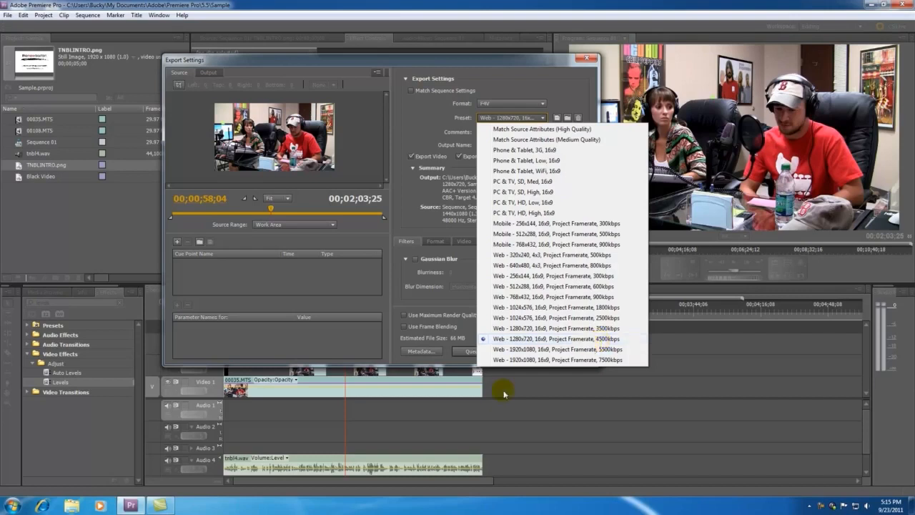
pyautogui.click(438, 407)
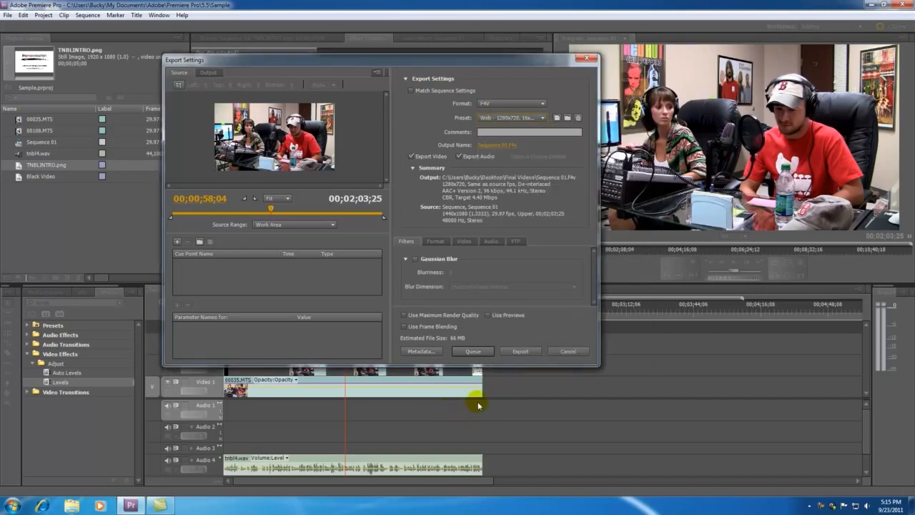
pyautogui.click(521, 351)
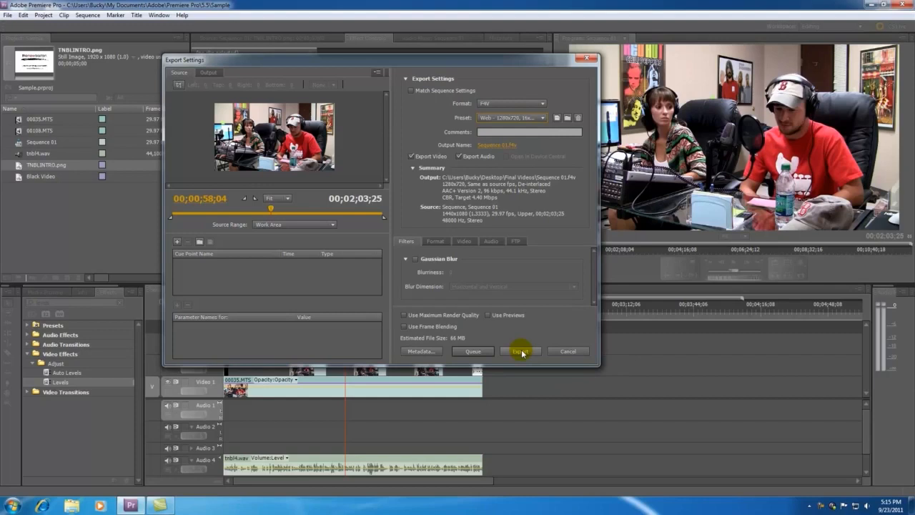
pyautogui.click(587, 58)
# Step: With all timeline clips selected, try to name the media export fgsdfgsdfasdf in the Final Videos folder, and cancel the export
pyautogui.moveTo(578, 460); pyautogui.dragTo(227, 339)
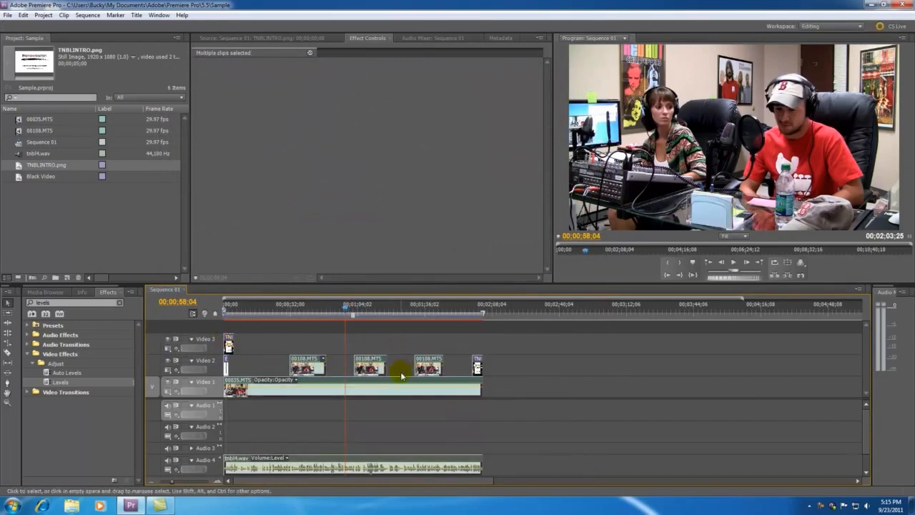
pyautogui.click(7, 15)
pyautogui.moveTo(43, 242)
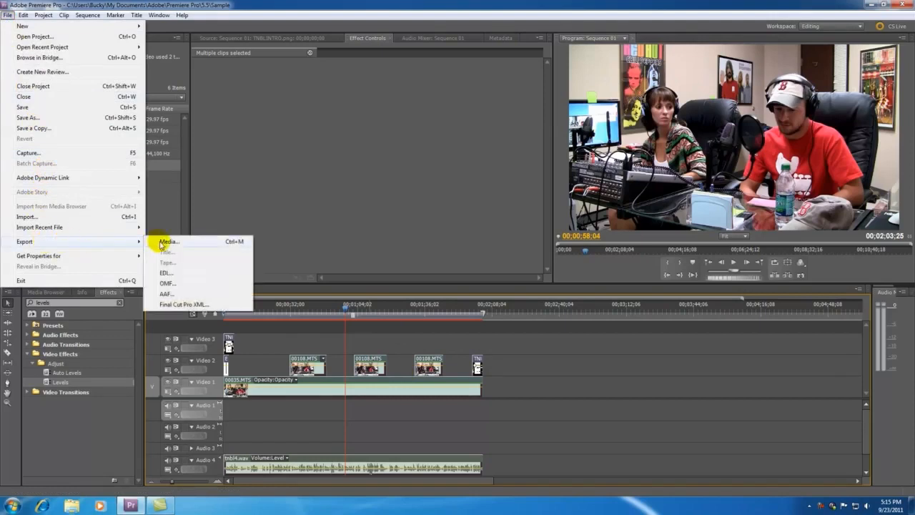
pyautogui.click(164, 239)
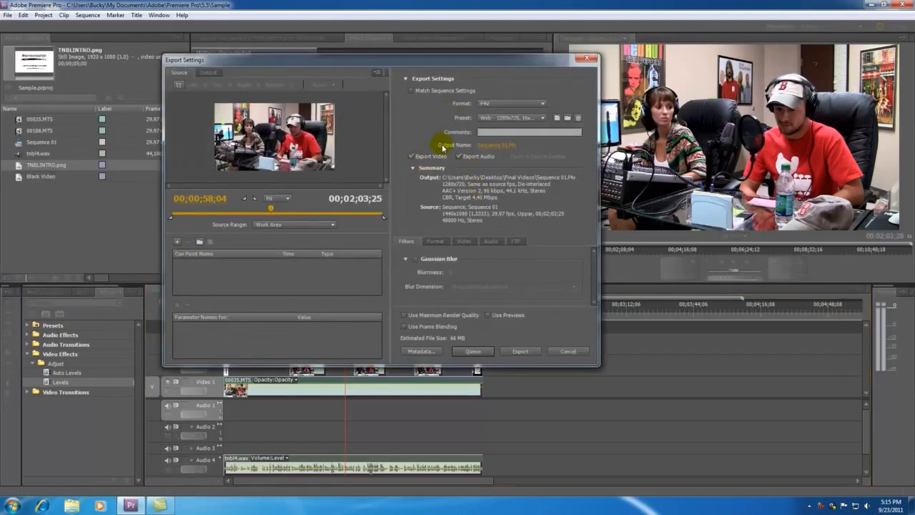
pyautogui.click(493, 146)
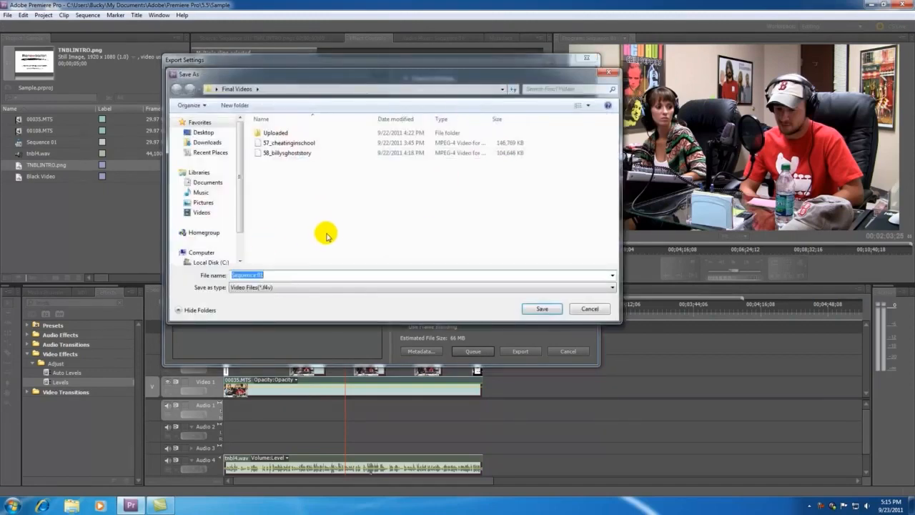
pyautogui.write('fgsdfgsdfasdf')
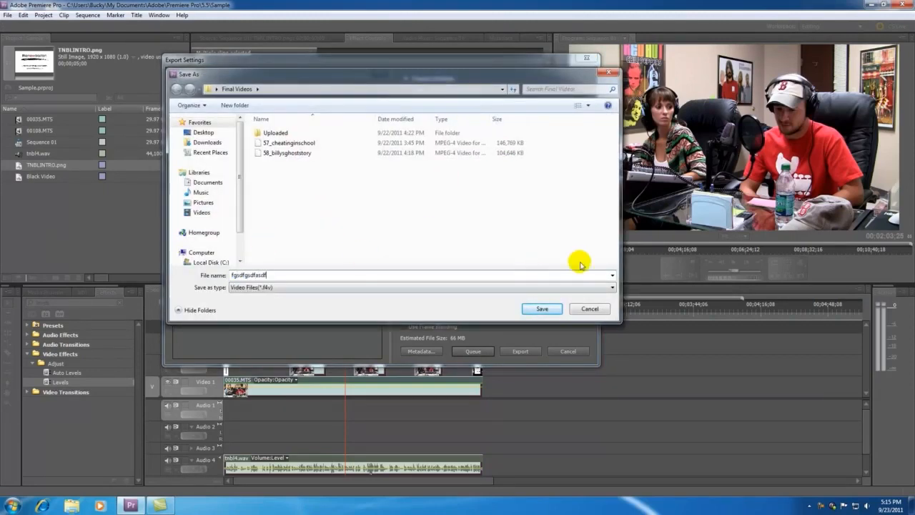
pyautogui.click(608, 72)
pyautogui.click(584, 60)
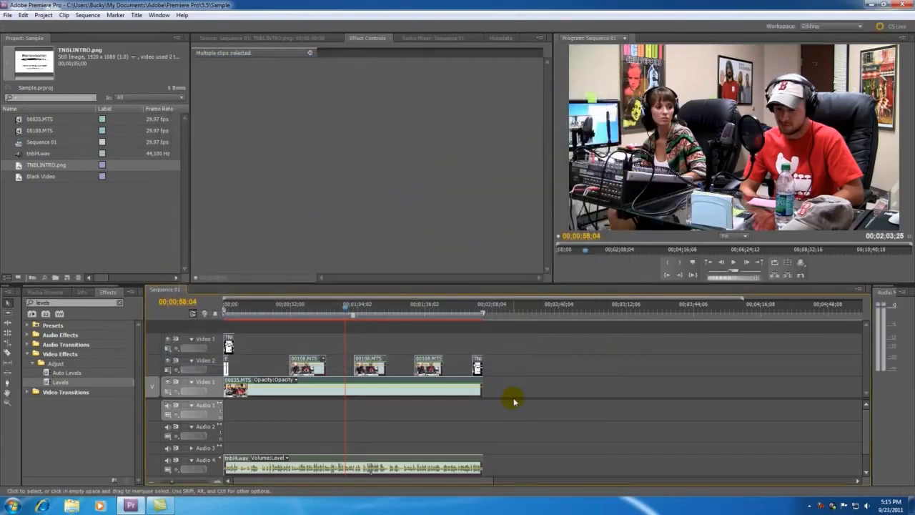